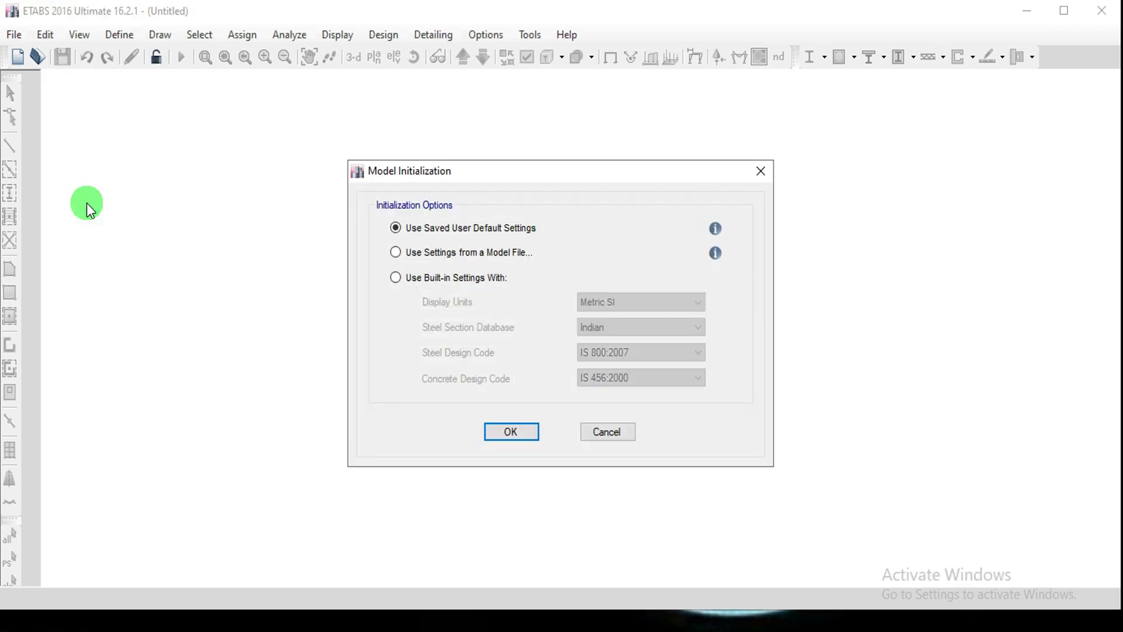
Step: Initialize the model with built-in settings and define a uniform grid of 5 X and 4 Y lines, spaced 4 m in X and 3 m in Y
{"action": "left_click", "coordinate": [396, 278]}
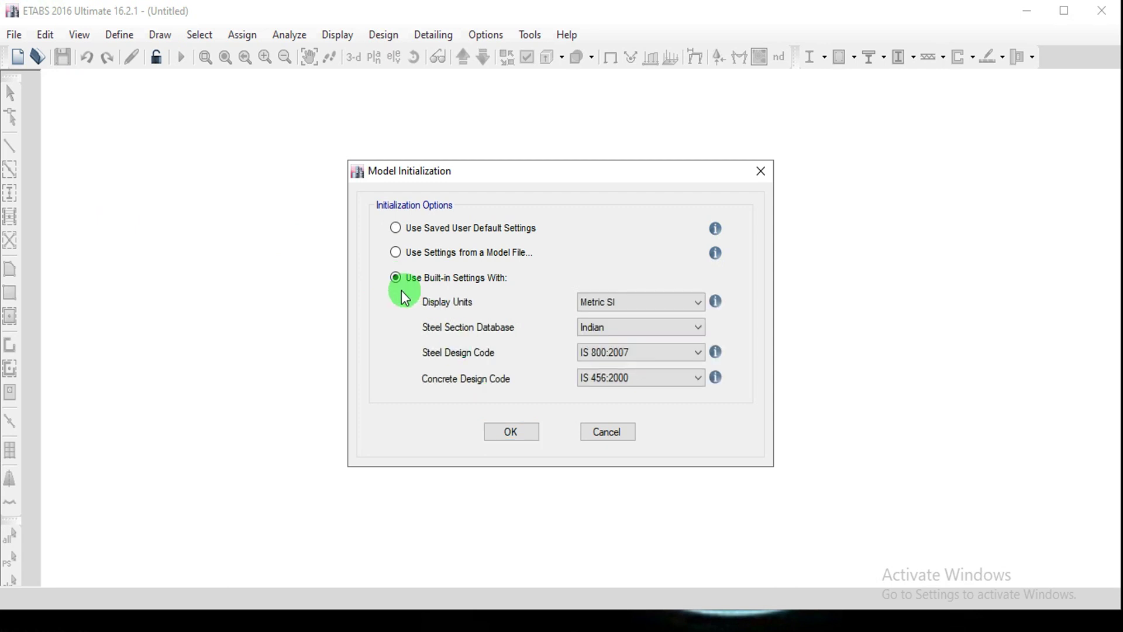
{"action": "left_click", "coordinate": [508, 439]}
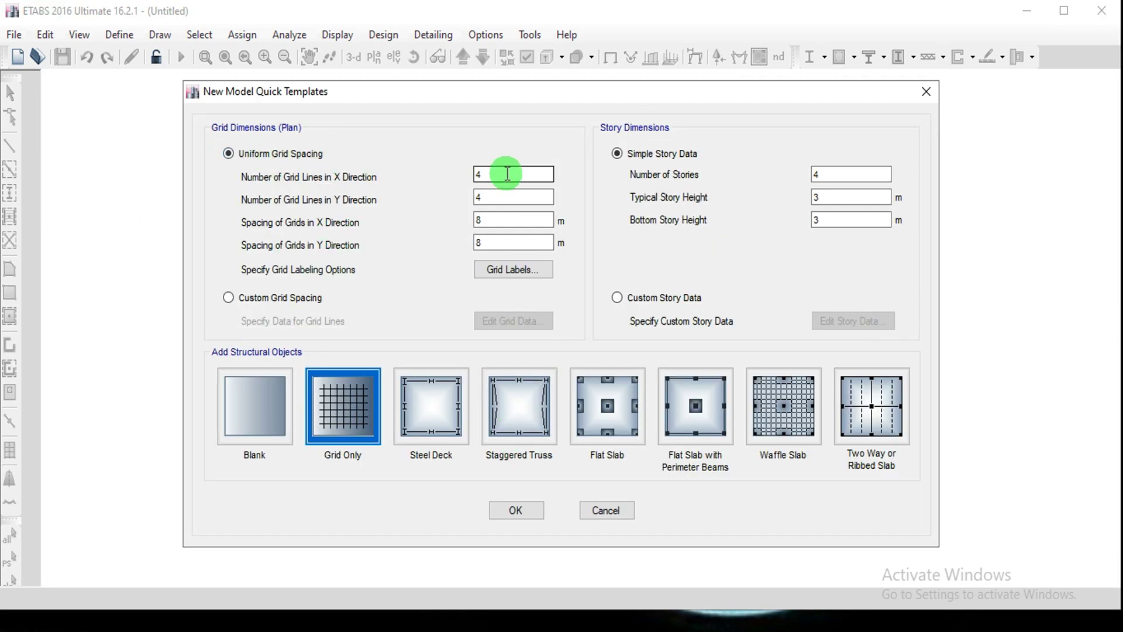
{"action": "left_click_drag", "start_coordinate": [508, 173], "coordinate": [459, 176]}
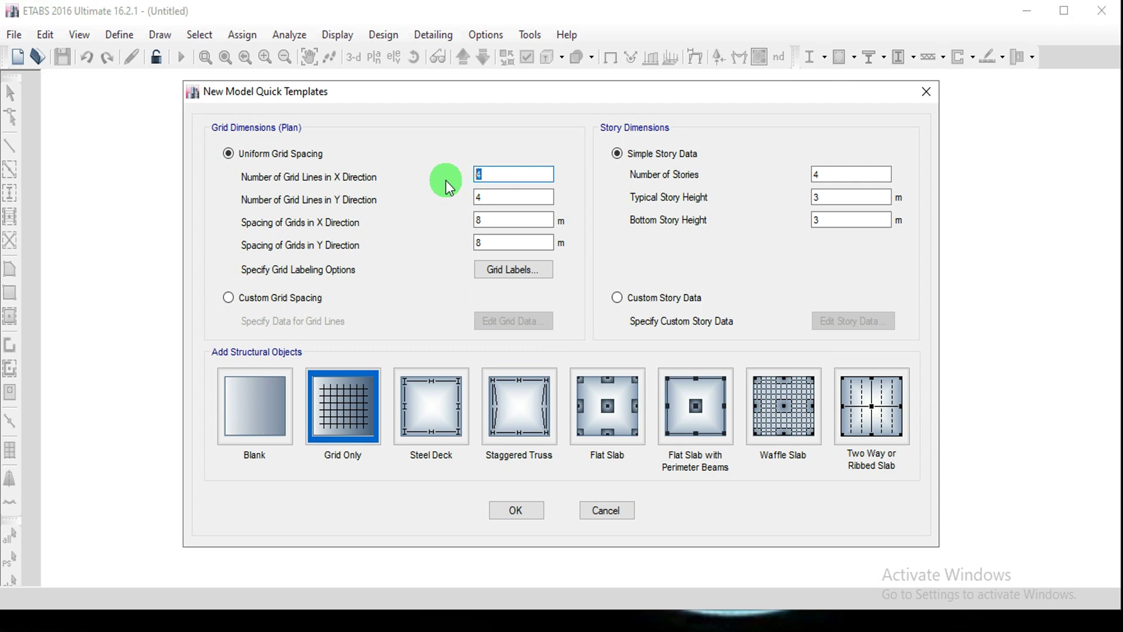
{"action": "type", "text": "5"}
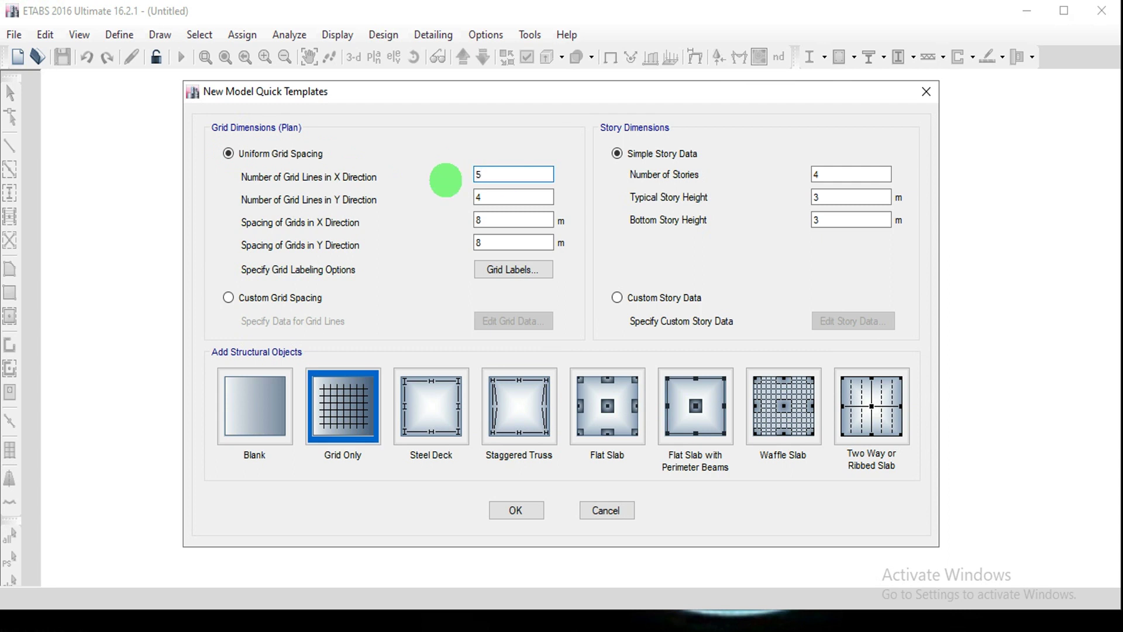
{"action": "left_click", "coordinate": [498, 198]}
{"action": "left_click_drag", "start_coordinate": [501, 220], "coordinate": [459, 228]}
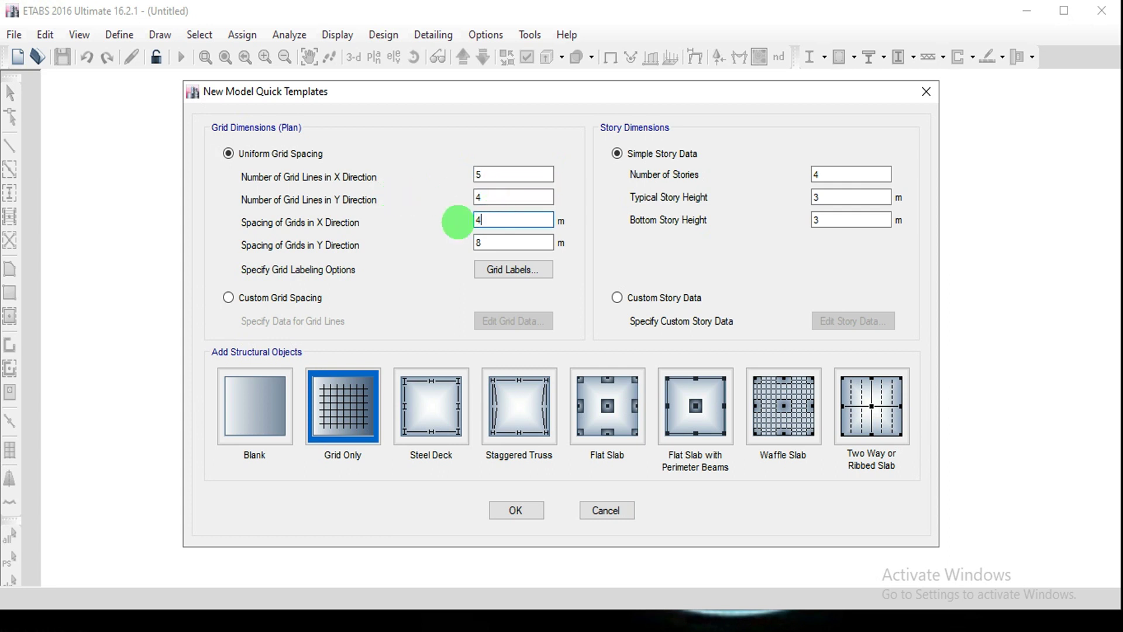
{"action": "type", "text": "4"}
{"action": "key", "text": "Tab"}
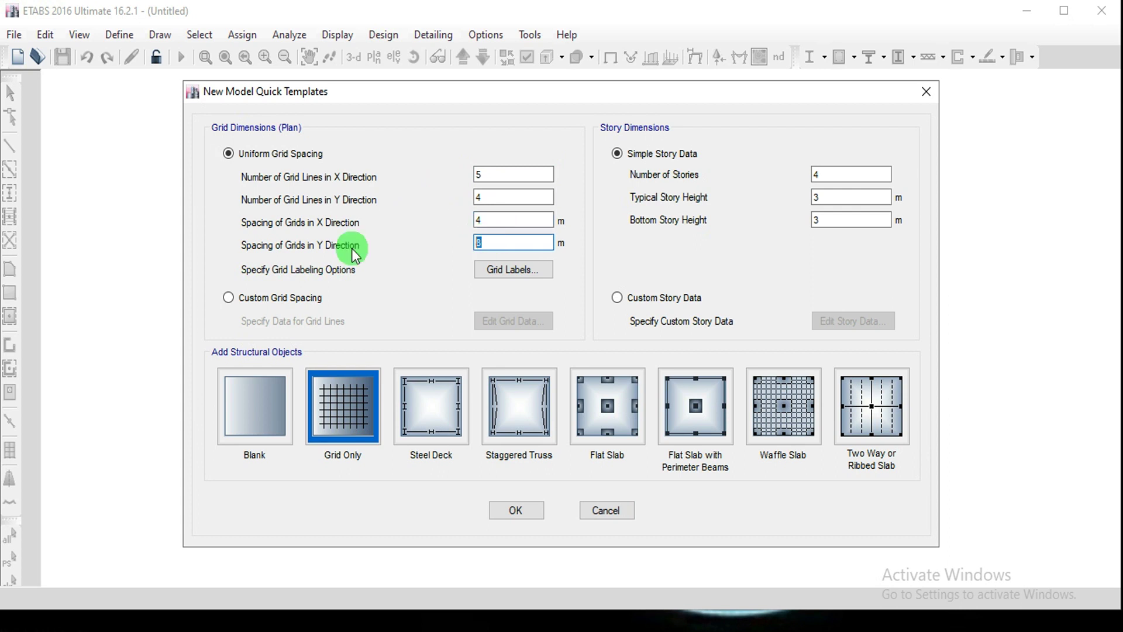
{"action": "type", "text": "3"}
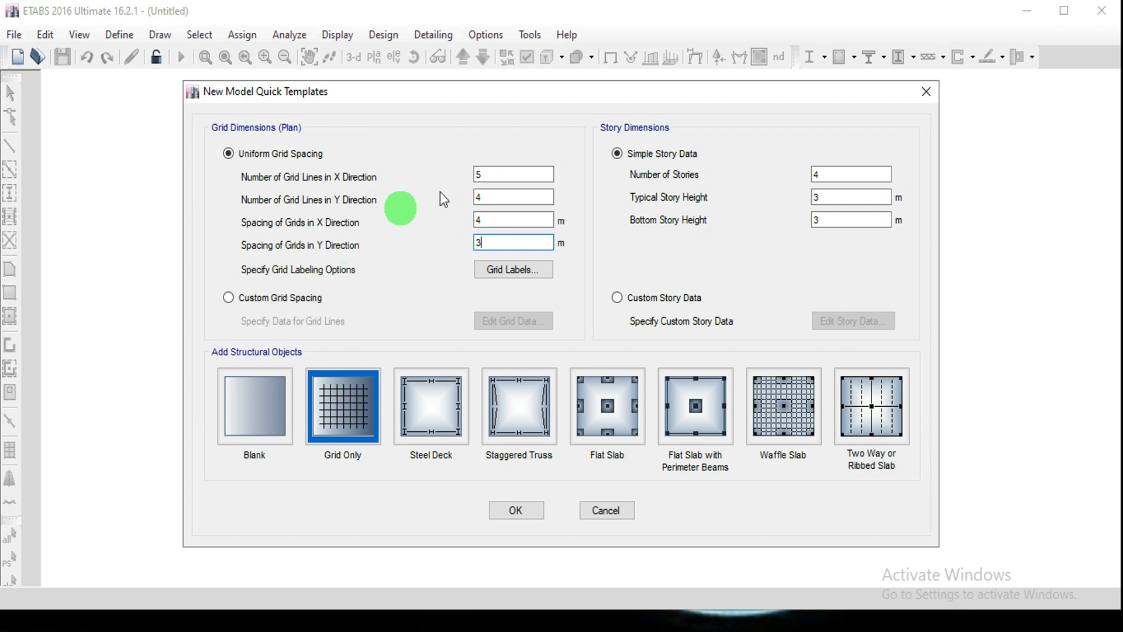
Step: Set the simple story data to 6 stories with a typical story height of 3.2 m
{"action": "left_click", "coordinate": [818, 178]}
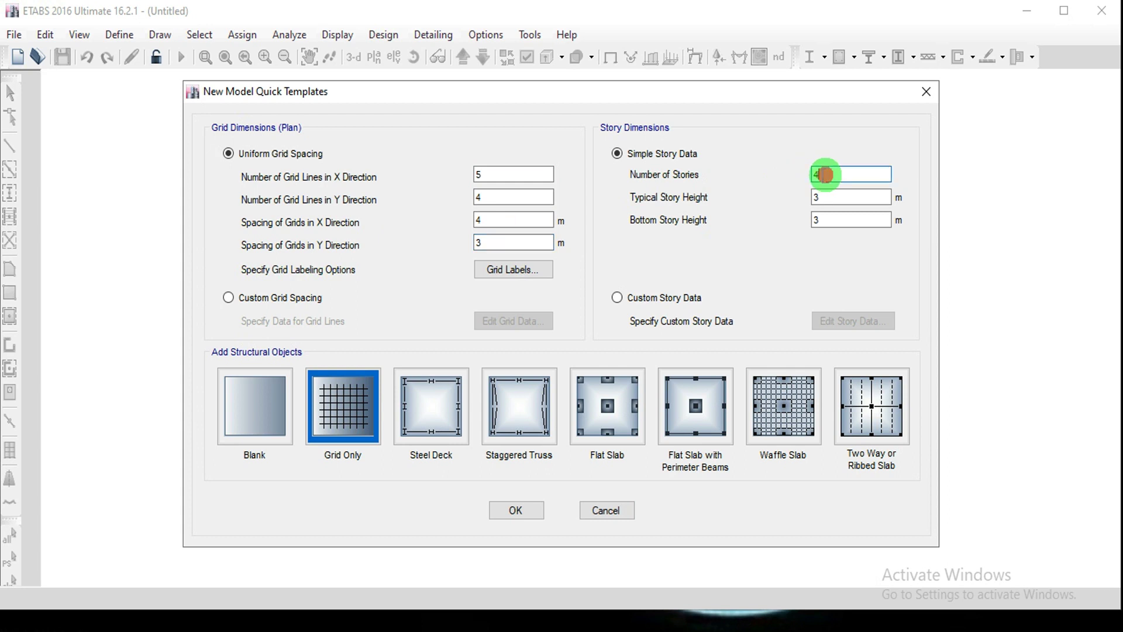
{"action": "type", "text": "6"}
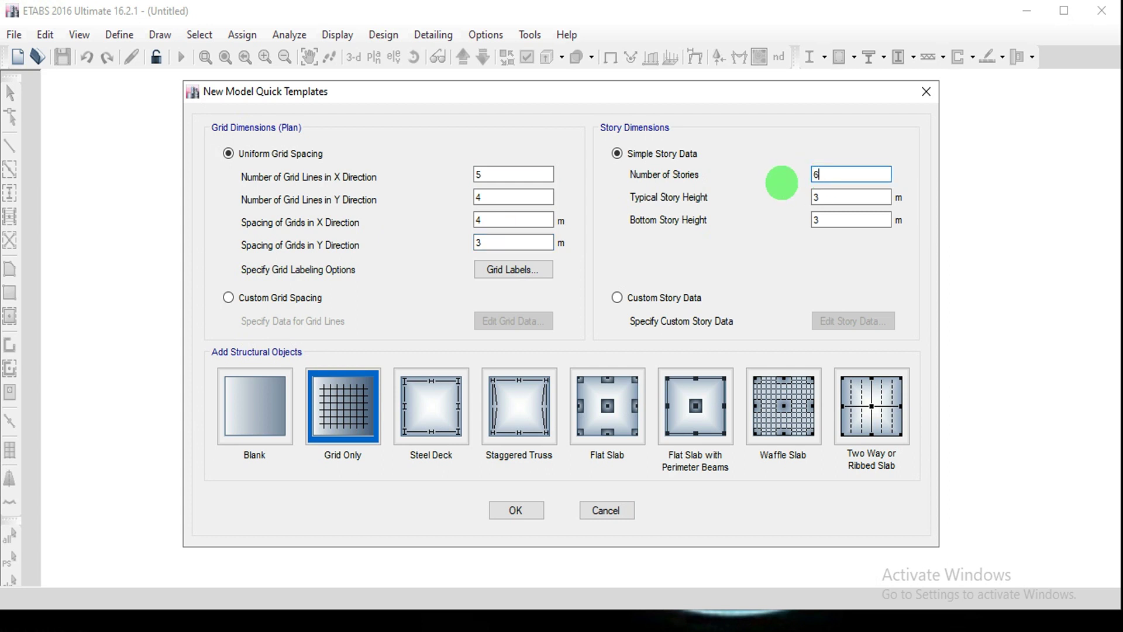
{"action": "left_click", "coordinate": [819, 198]}
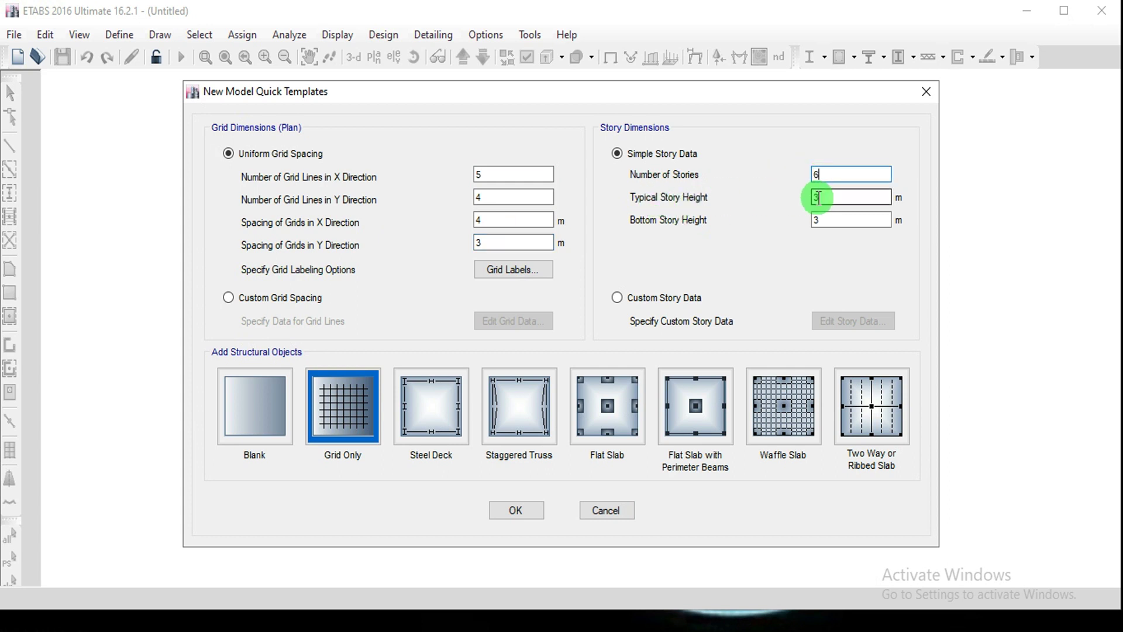
{"action": "type", "text": "3.2"}
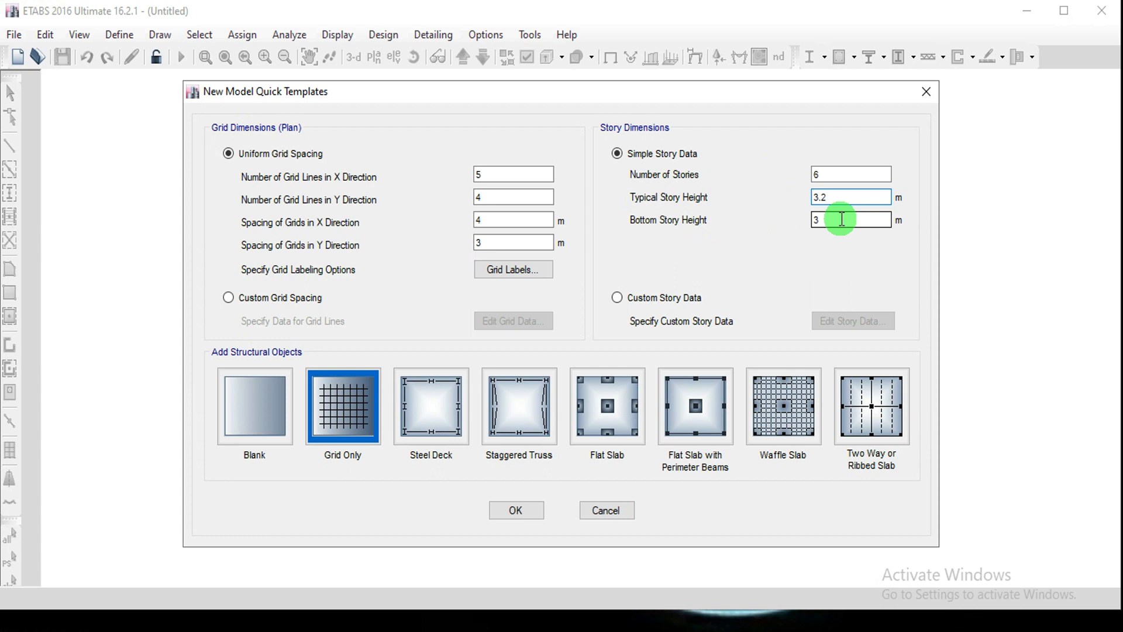
Step: Review the custom story data table, then return to simple story data without changing it
{"action": "left_click", "coordinate": [619, 298]}
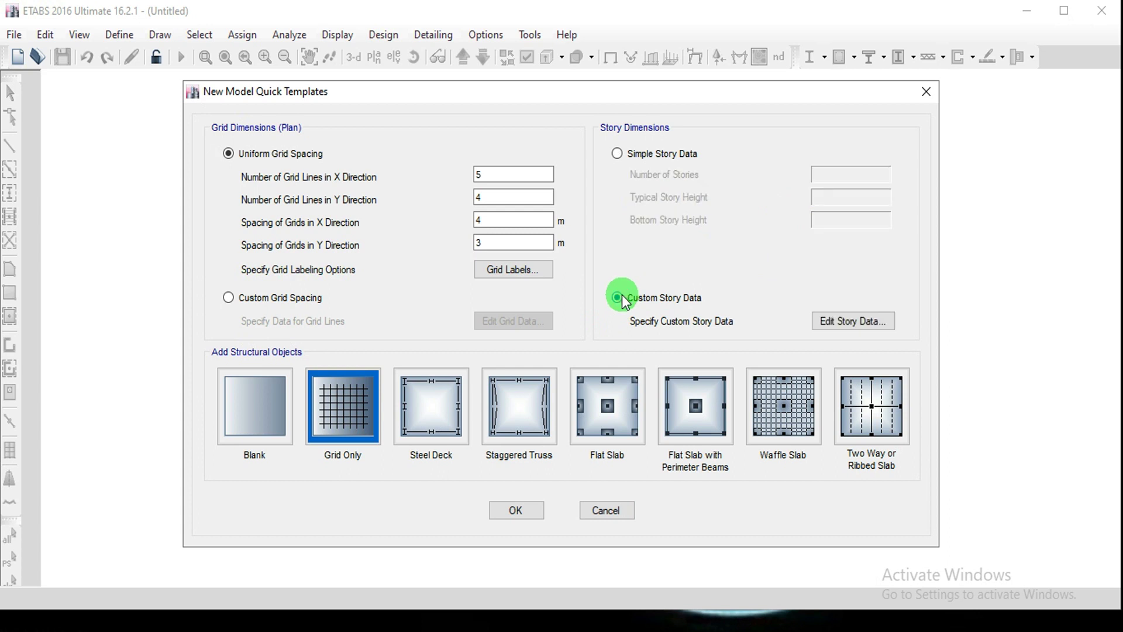
{"action": "left_click", "coordinate": [854, 321]}
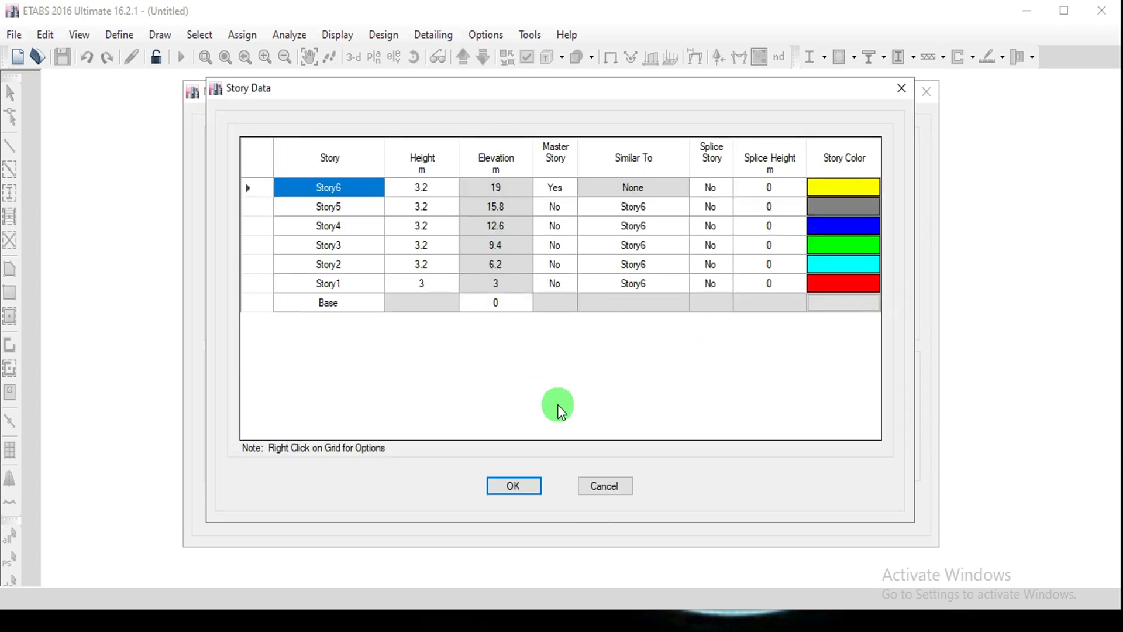
{"action": "left_click", "coordinate": [627, 491]}
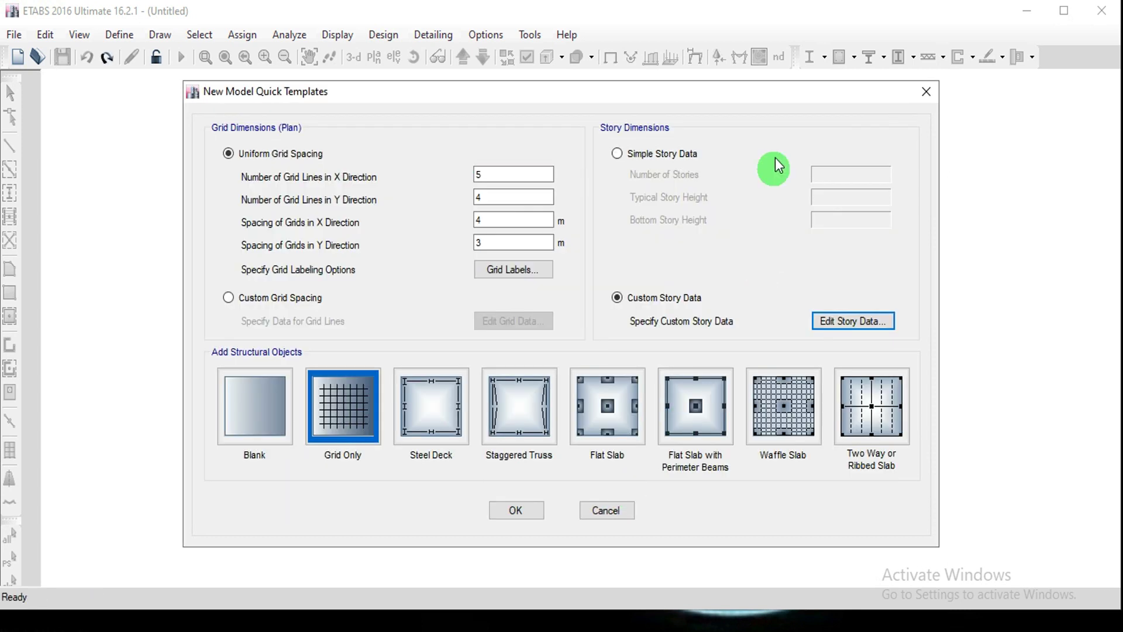
{"action": "left_click", "coordinate": [677, 159]}
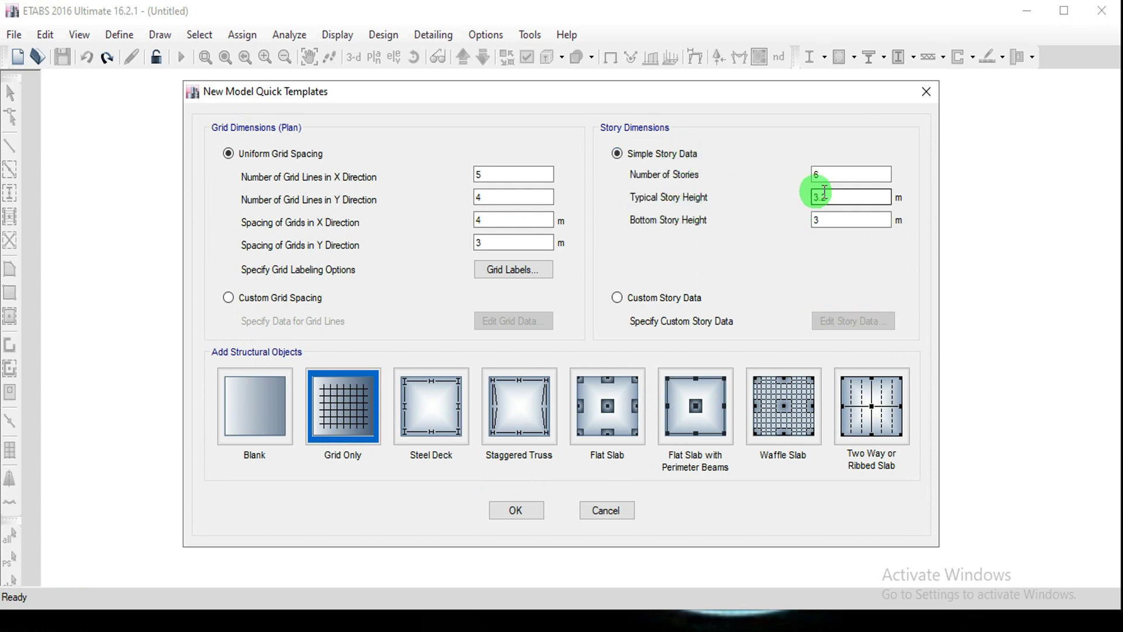
Step: Set the simple story data to 4 stories with a typical height of 3 m and create the grid-only model
{"action": "left_click", "coordinate": [847, 198]}
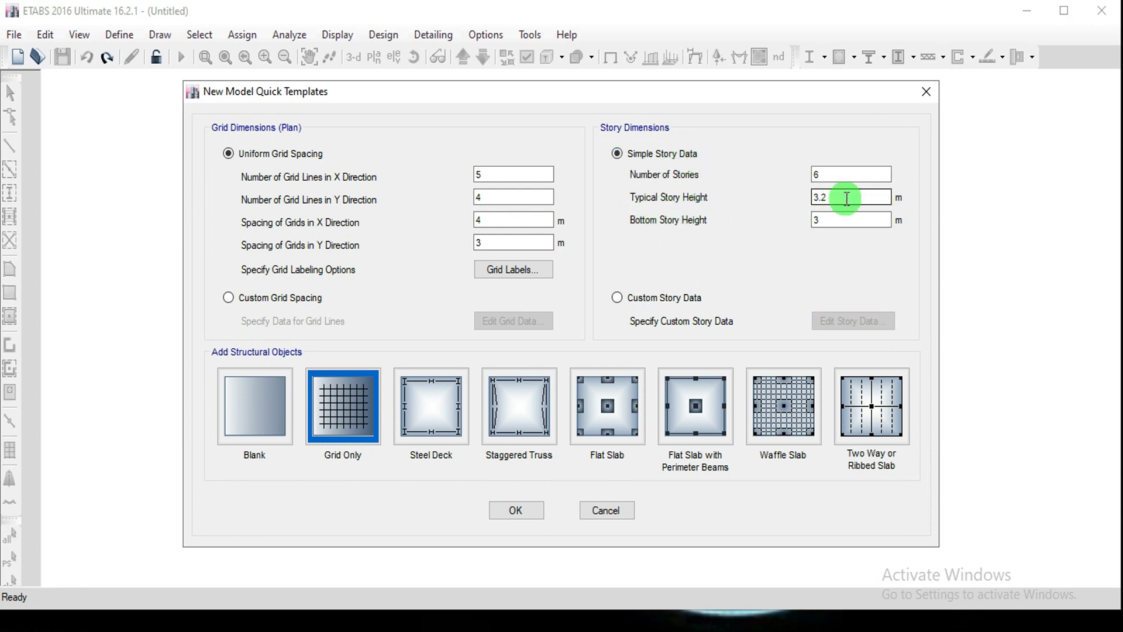
{"action": "left_click", "coordinate": [517, 513]}
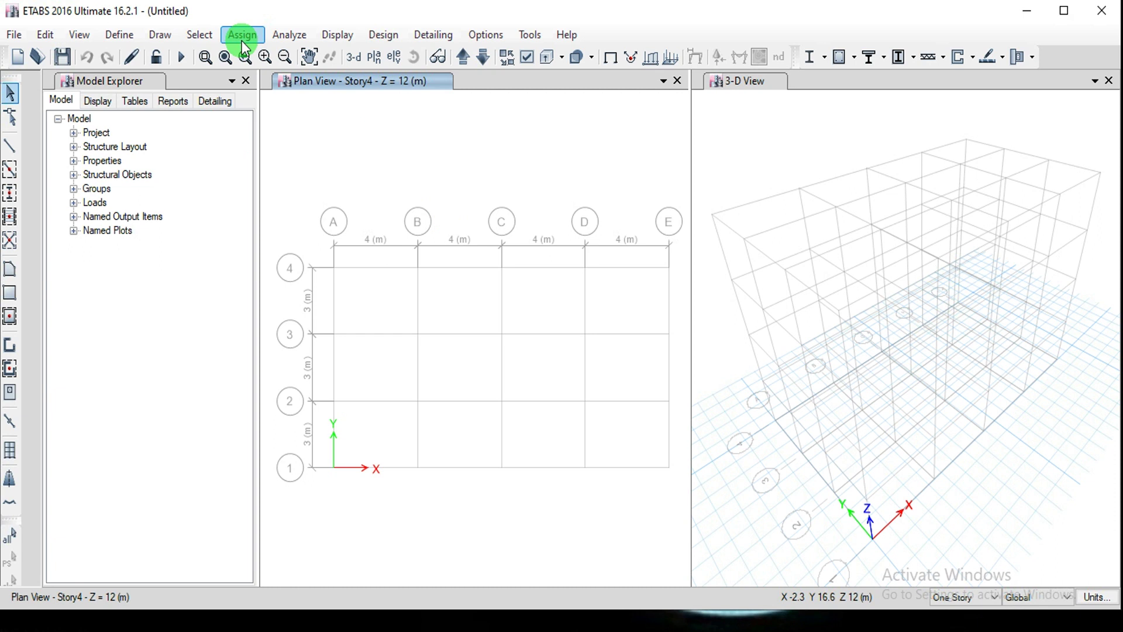
Step: Delete the default frame sections from A-CompBm through SteelCol in one batch from the frame properties
{"action": "left_click", "coordinate": [138, 36]}
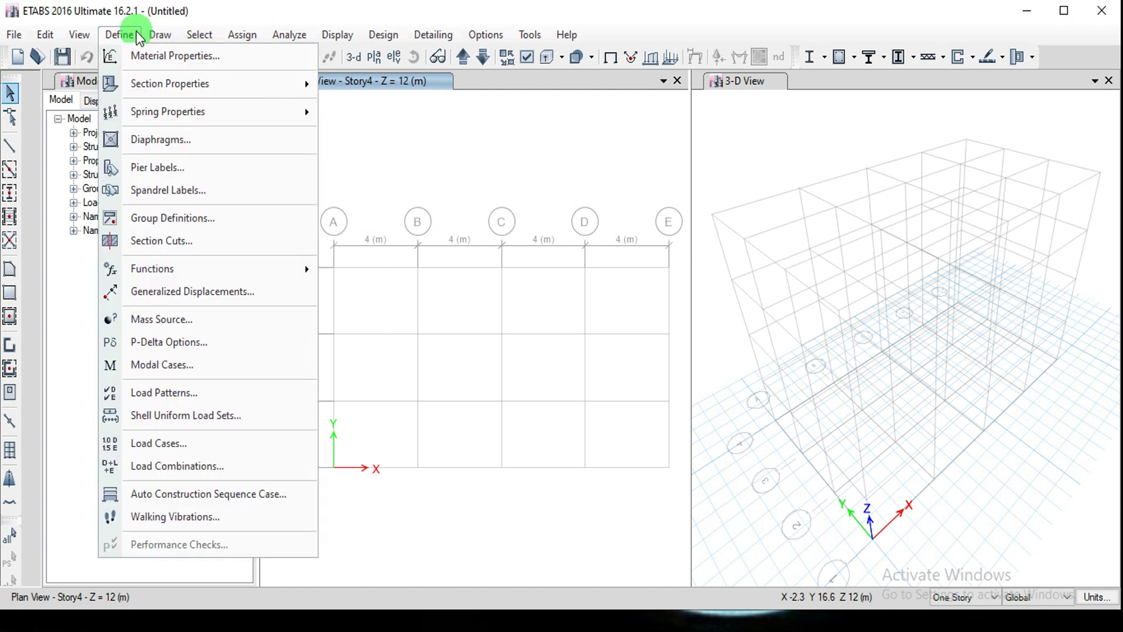
{"action": "mouse_move", "coordinate": [149, 87]}
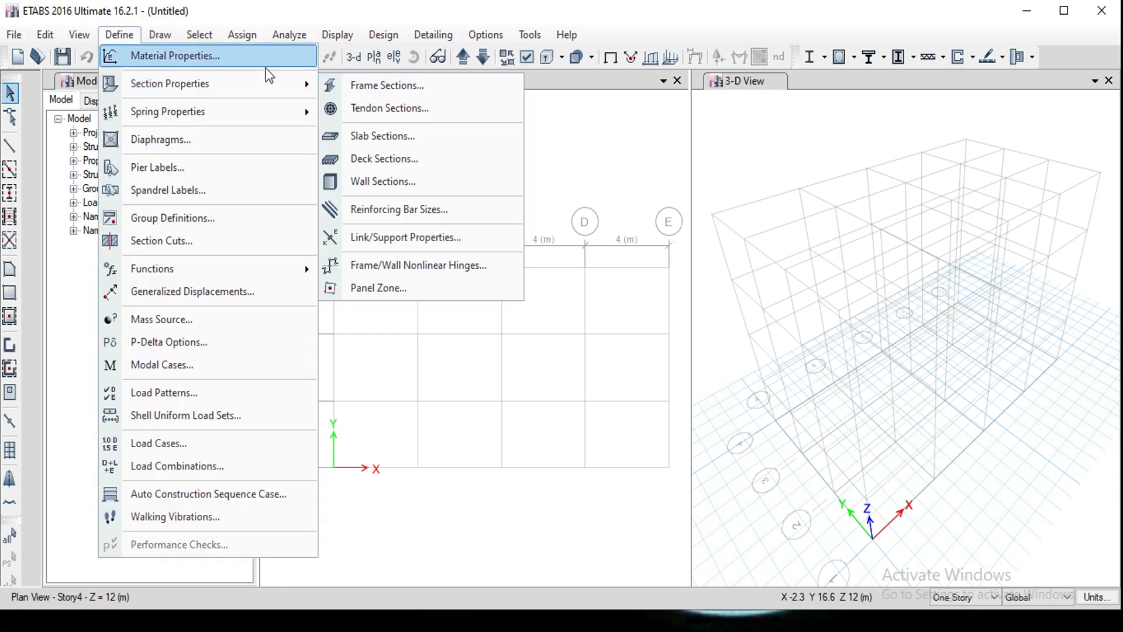
{"action": "left_click", "coordinate": [377, 86]}
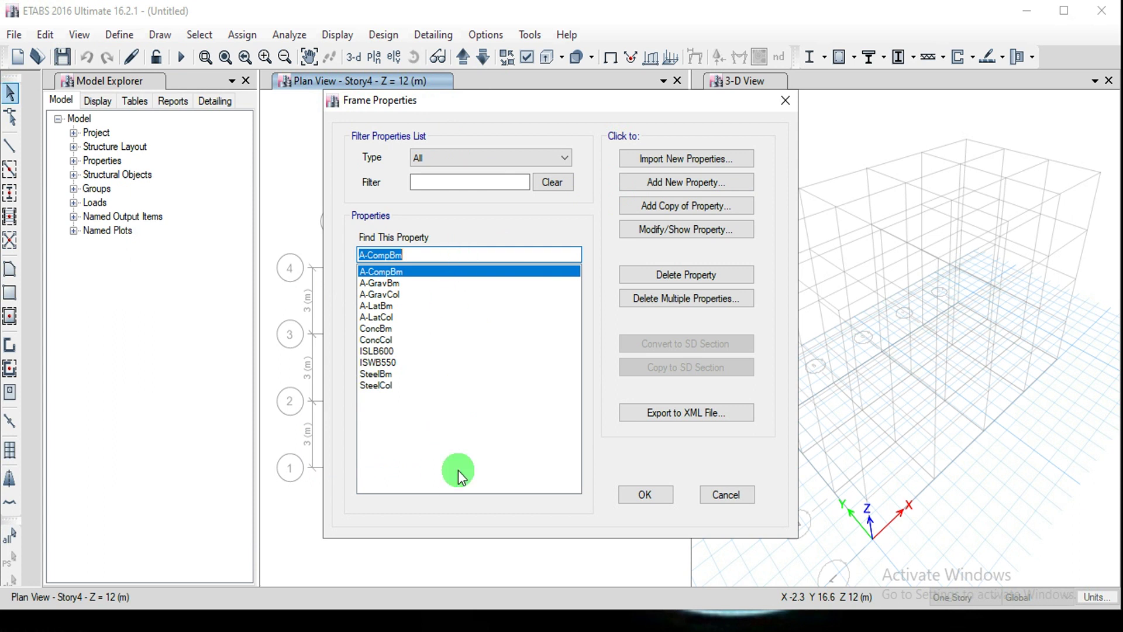
{"action": "left_click", "coordinate": [658, 299]}
{"action": "left_click", "coordinate": [504, 287]}
{"action": "key", "text": "Home"}
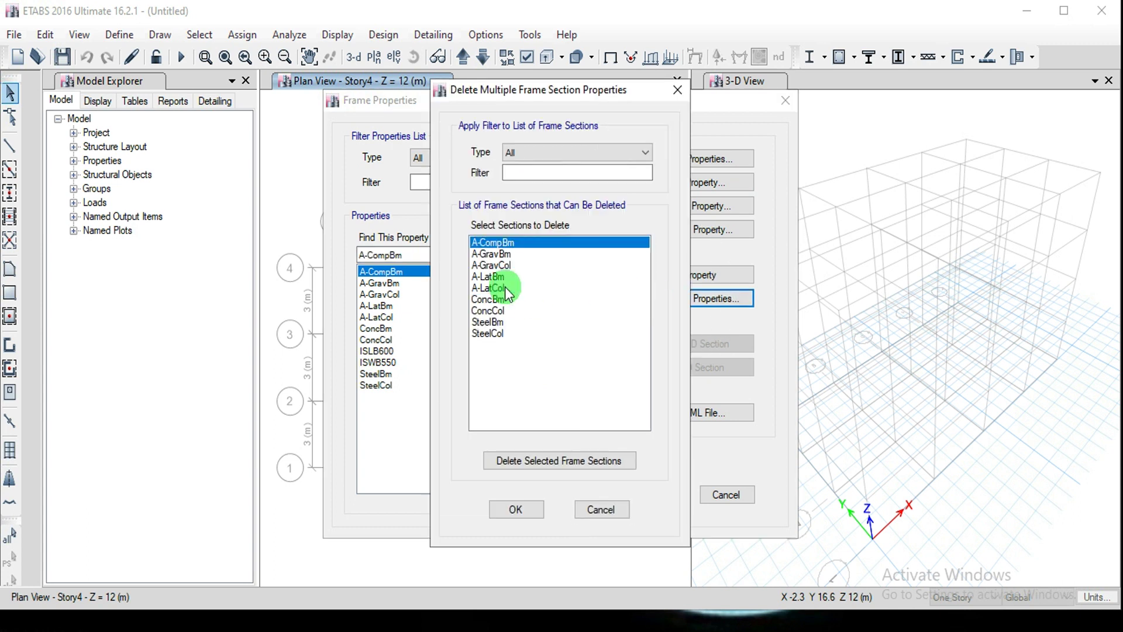
{"action": "key", "text": "shift+End"}
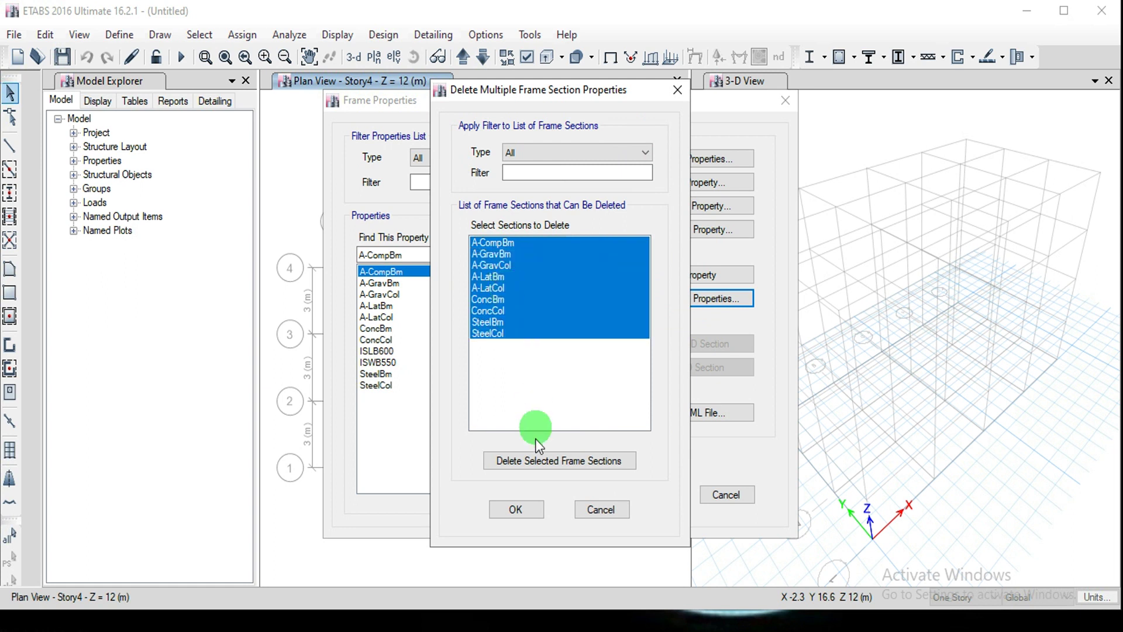
{"action": "left_click", "coordinate": [523, 470]}
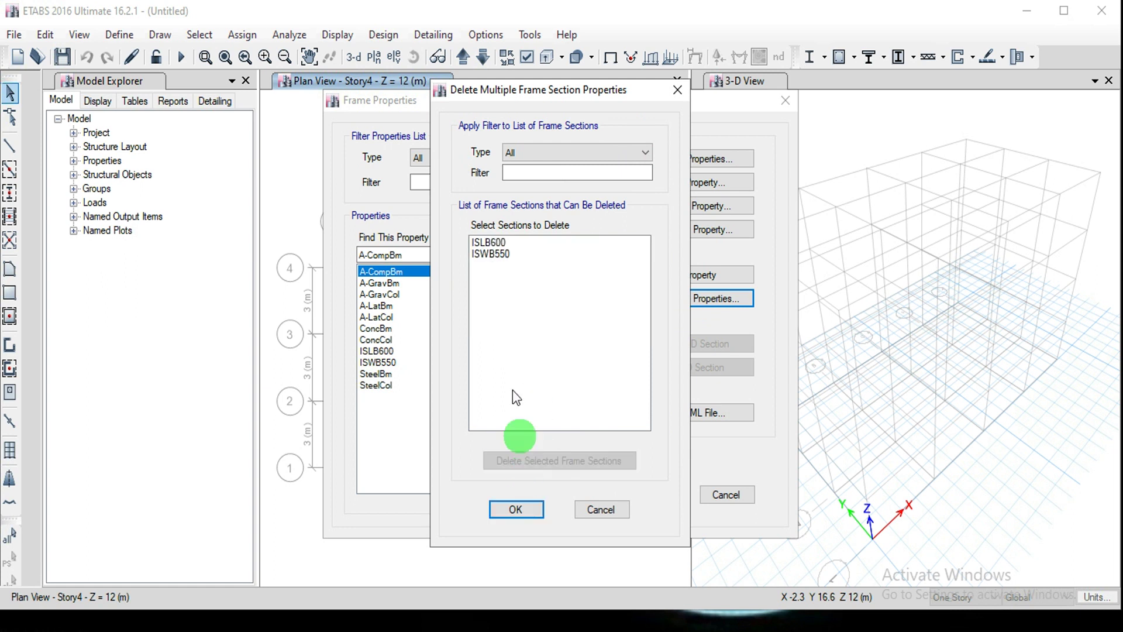
Step: Try to delete the remaining ISLB600 and ISWB550 frame sections and accept the batch deletion
{"action": "left_click", "coordinate": [494, 242]}
{"action": "left_click", "coordinate": [496, 254], "text": "shift"}
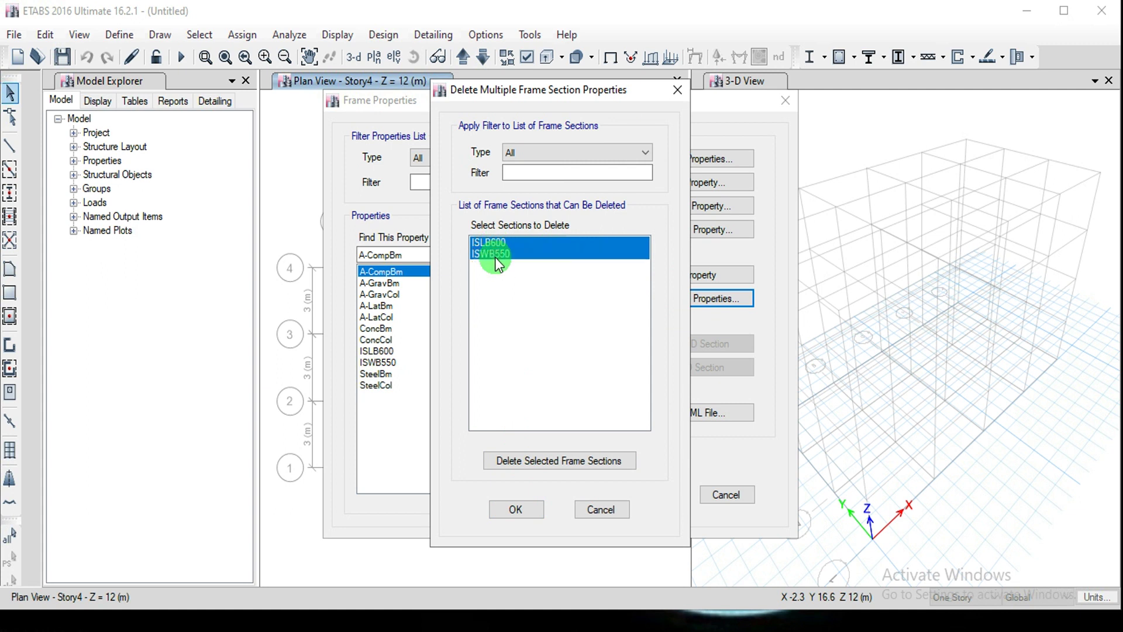
{"action": "left_click", "coordinate": [535, 460]}
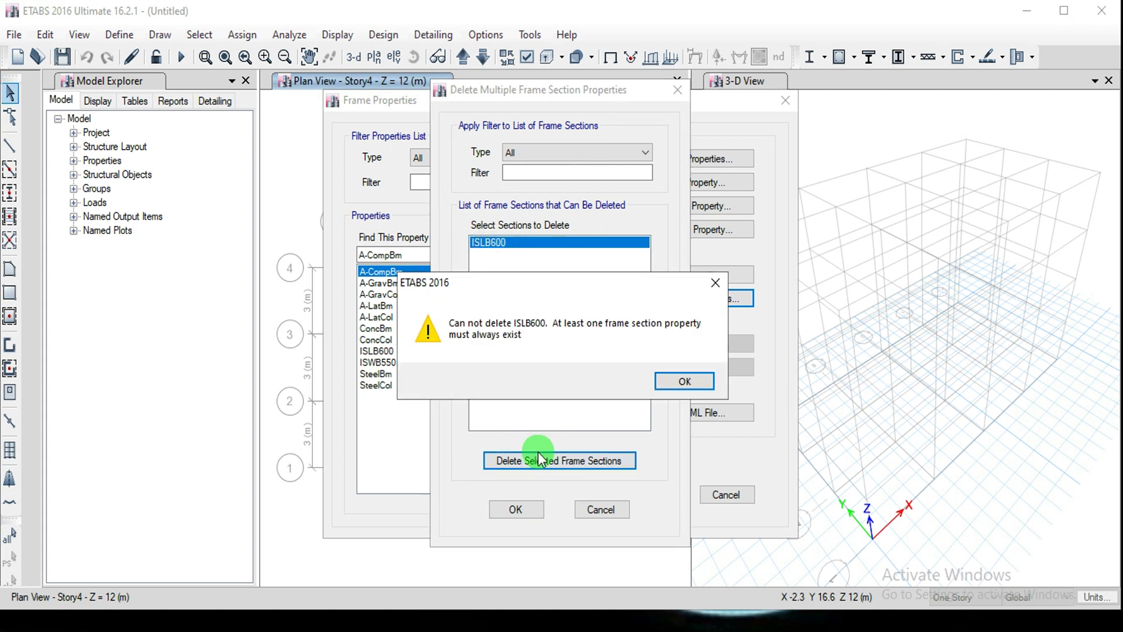
{"action": "left_click", "coordinate": [684, 381]}
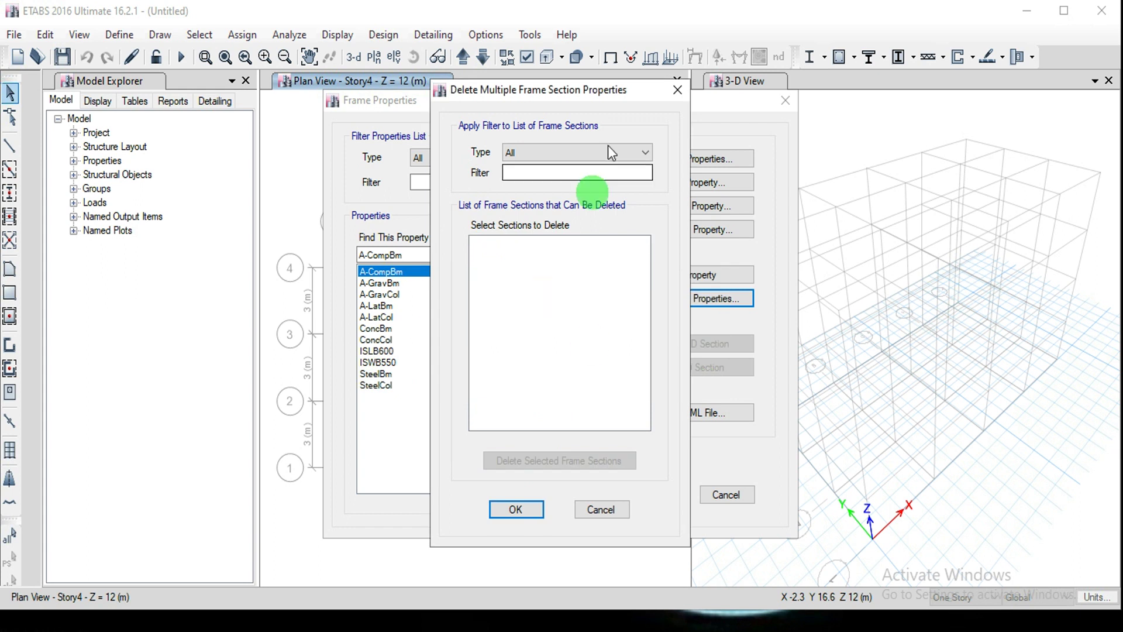
{"action": "left_click", "coordinate": [525, 510]}
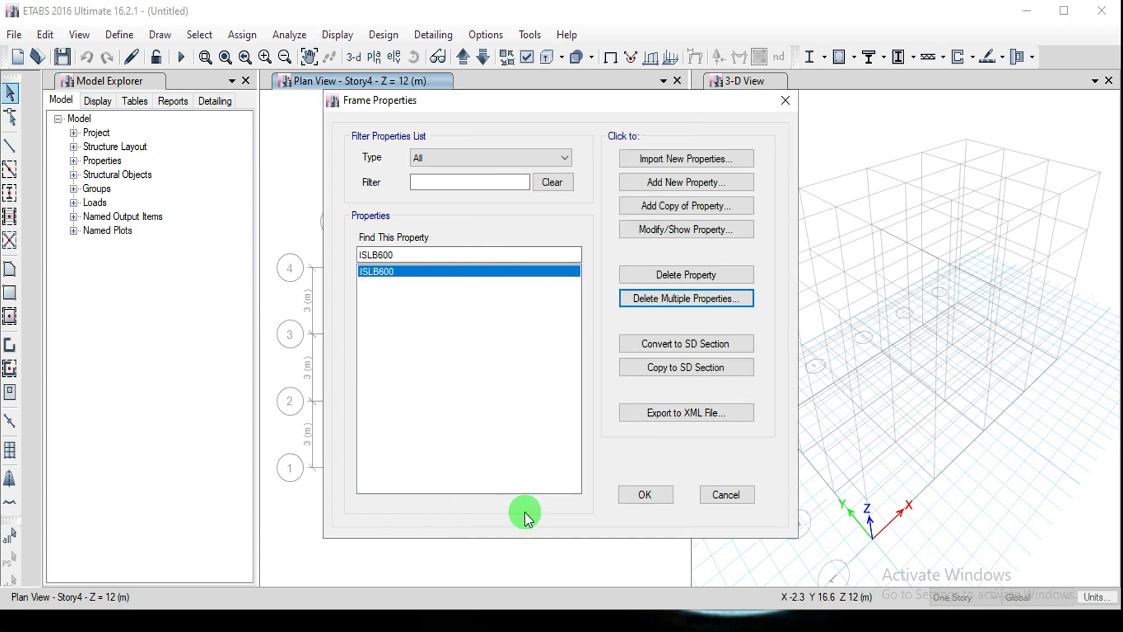
Step: Add a new concrete rectangular frame section named BEAM 300 X 230
{"action": "left_click", "coordinate": [683, 193]}
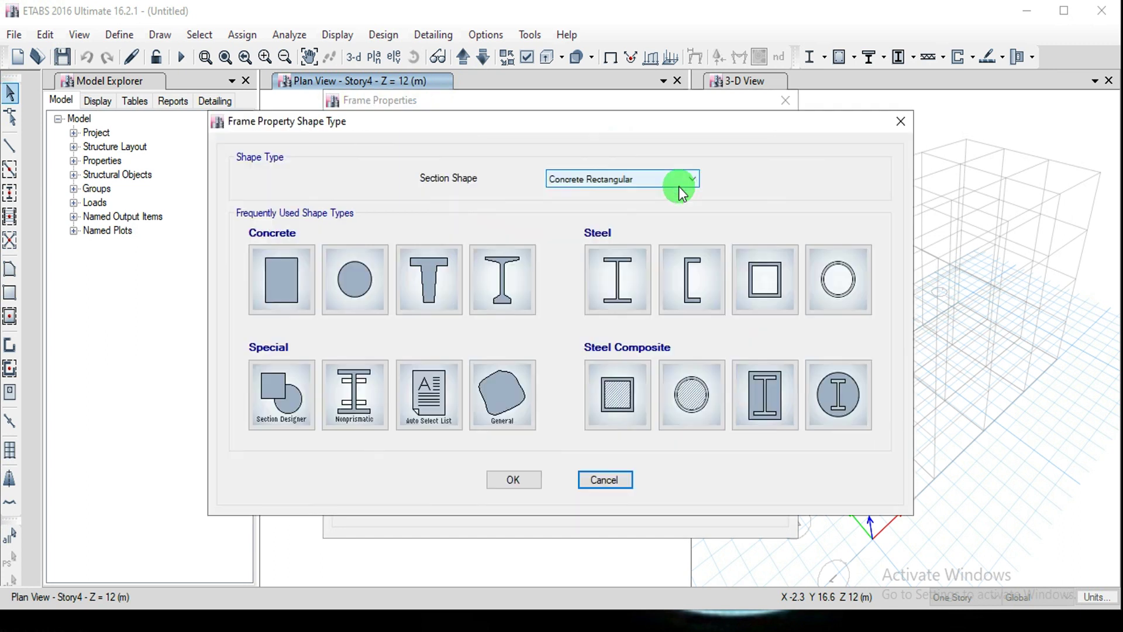
{"action": "left_click", "coordinate": [284, 278]}
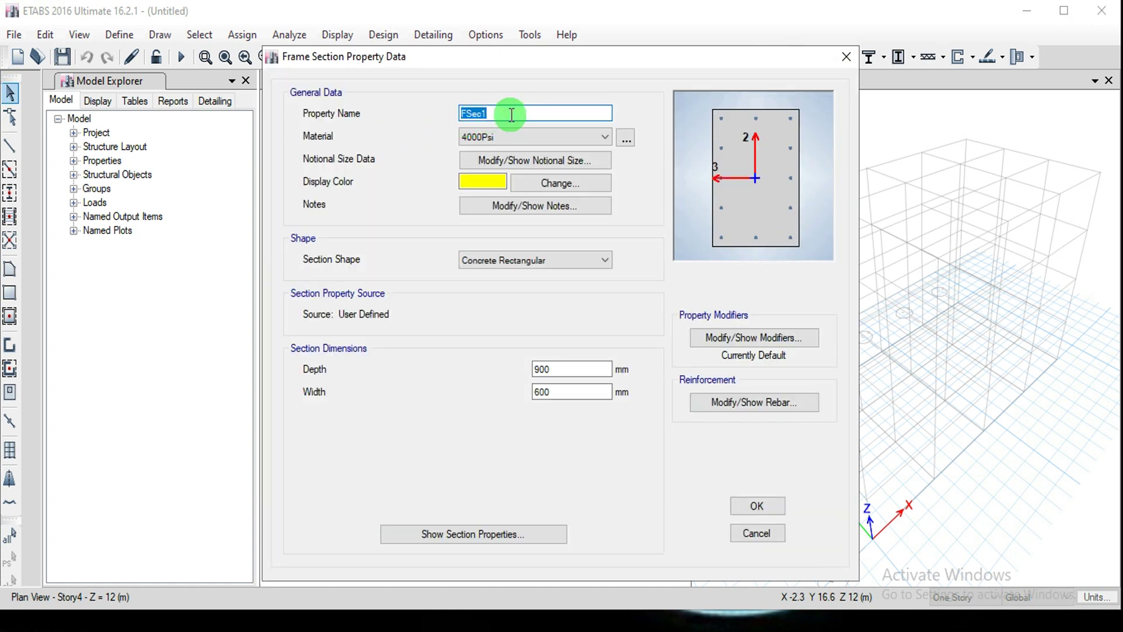
{"action": "type", "text": "BEAM 300 X 230"}
Step: Add a new concrete material for the beam section with region India, Indian standard and grade M25
{"action": "left_click", "coordinate": [495, 138]}
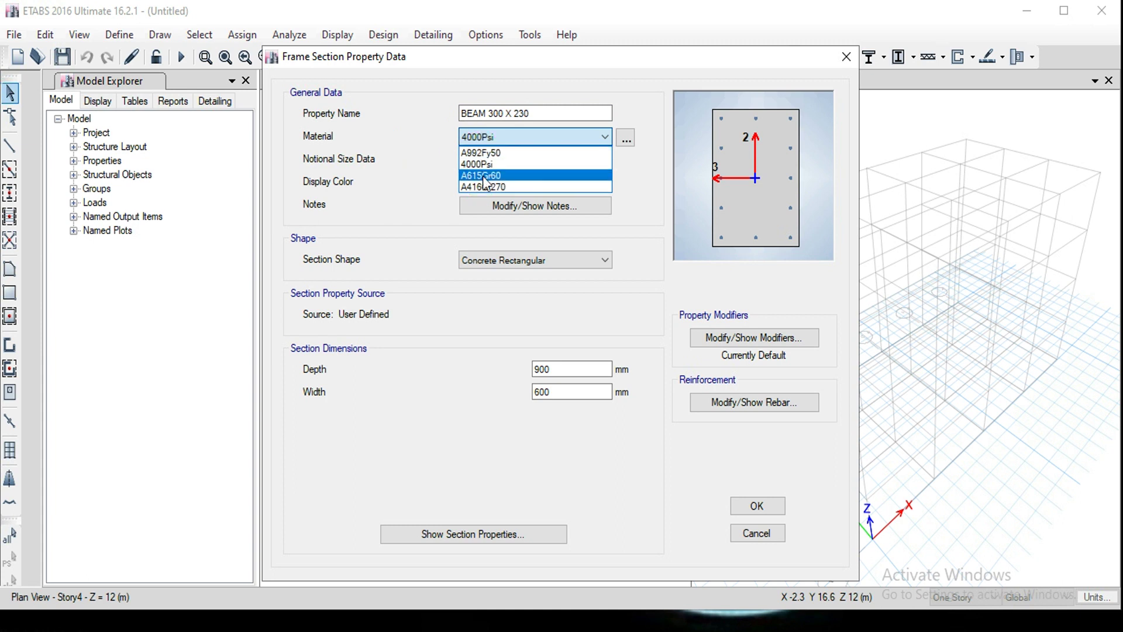
{"action": "left_click", "coordinate": [652, 178]}
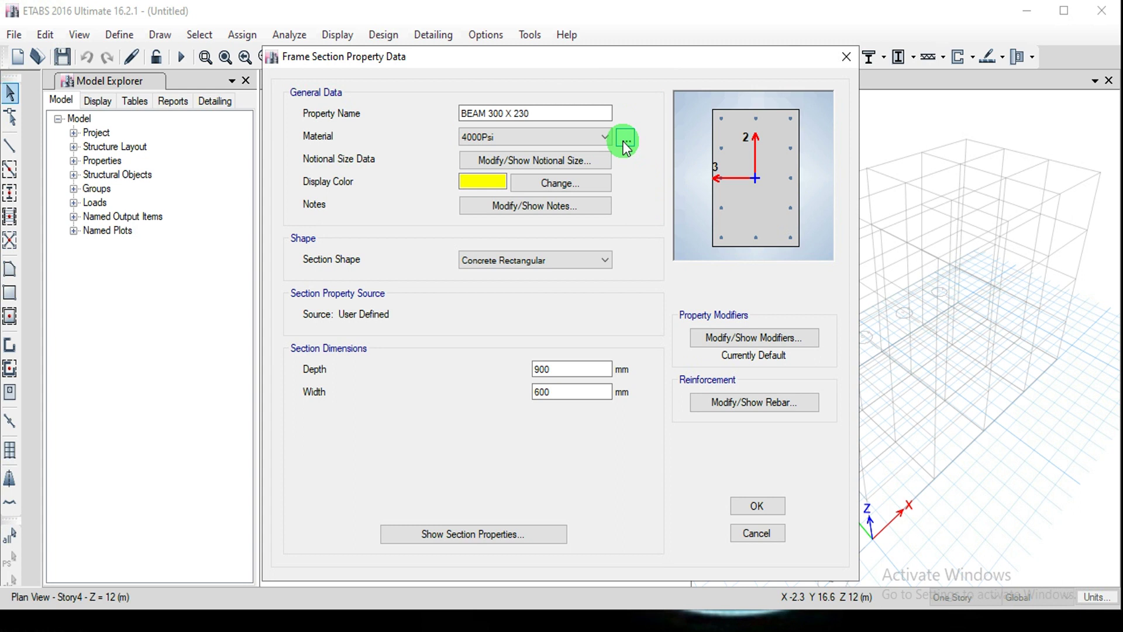
{"action": "left_click", "coordinate": [625, 141]}
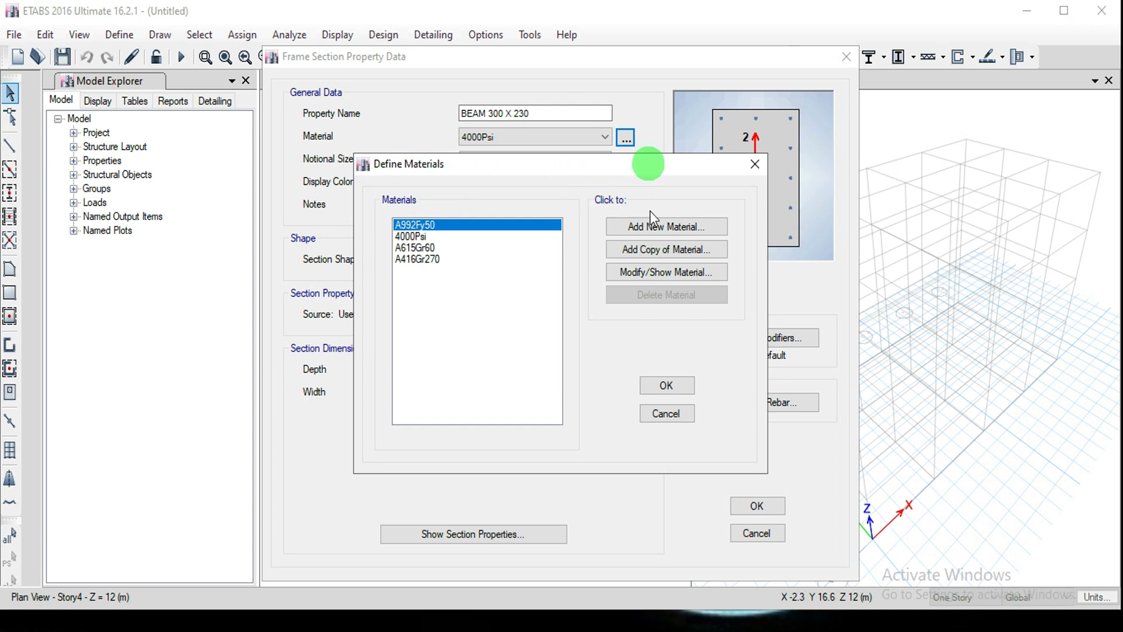
{"action": "left_click", "coordinate": [659, 227]}
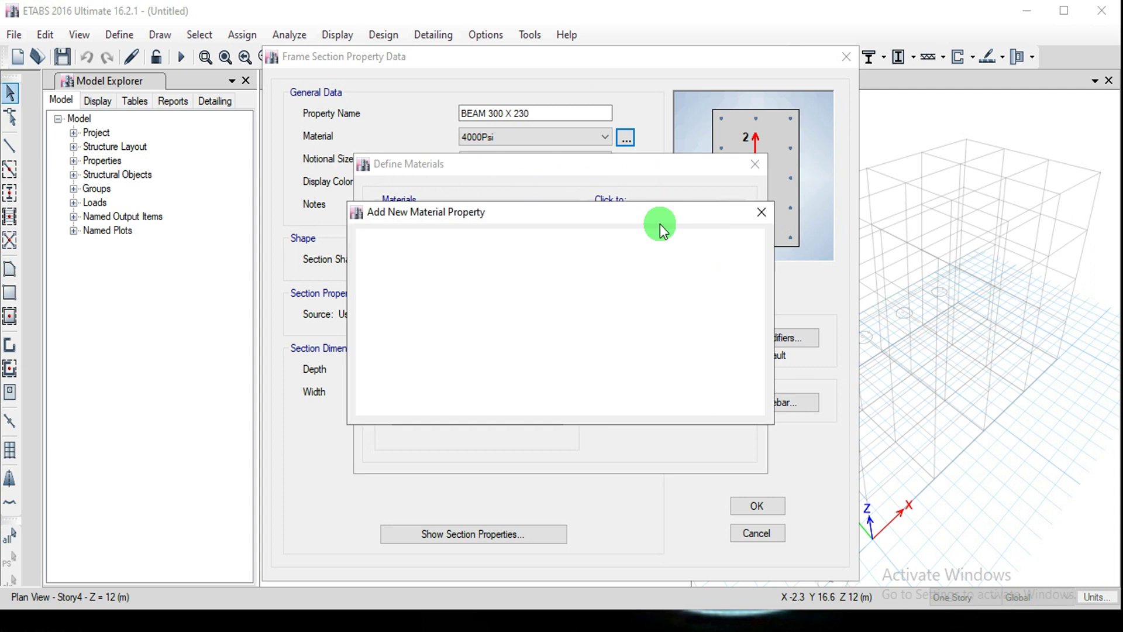
{"action": "left_click", "coordinate": [508, 270]}
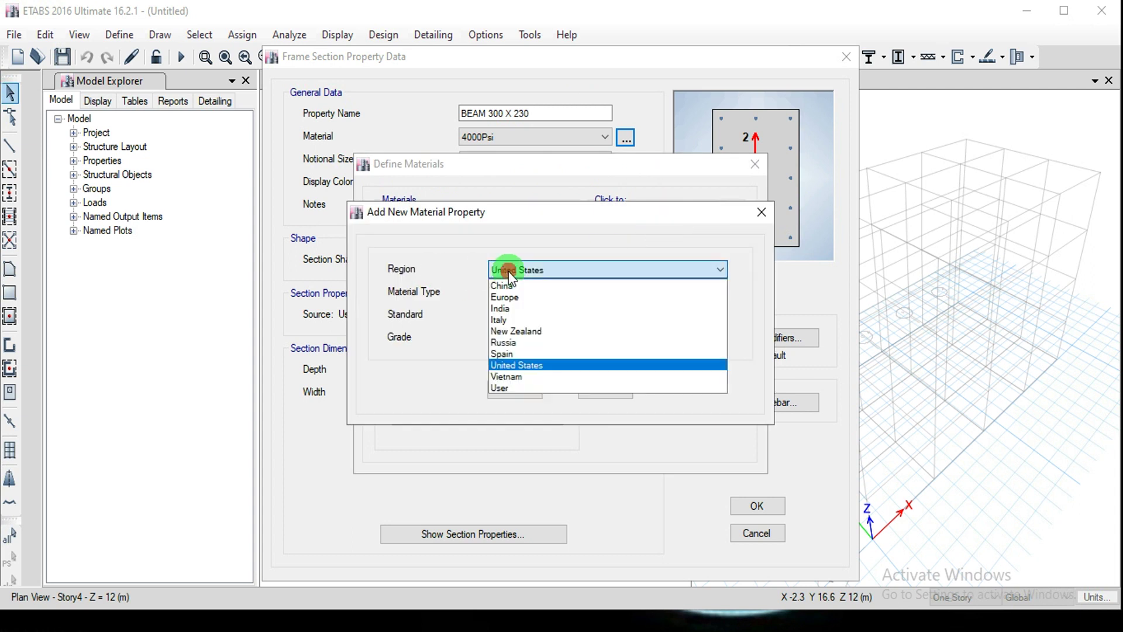
{"action": "left_click", "coordinate": [508, 308]}
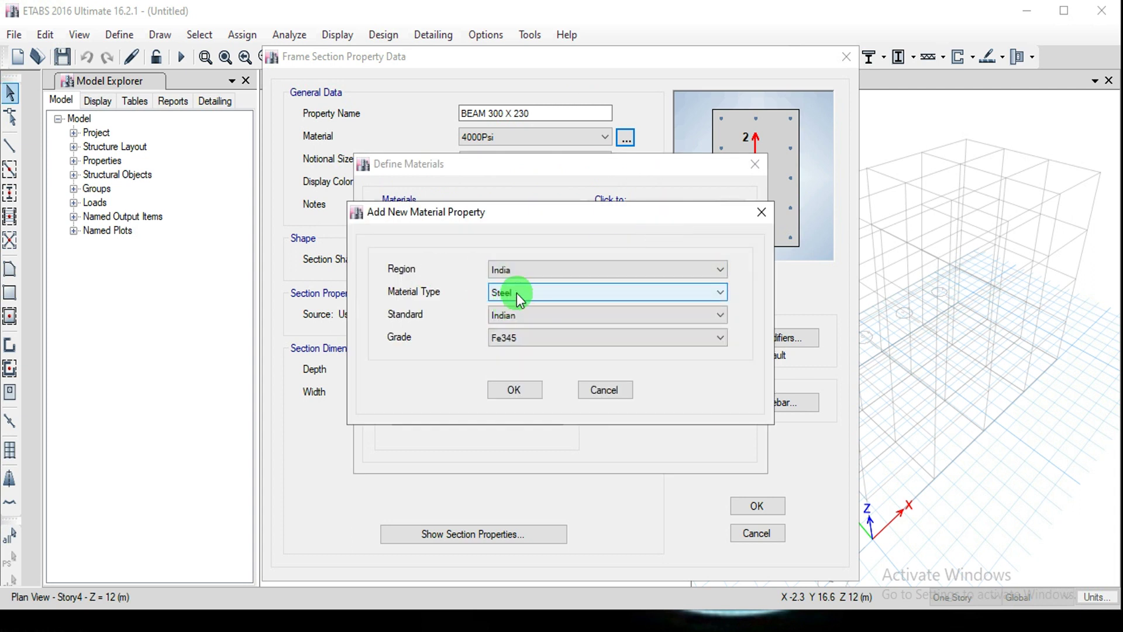
{"action": "left_click", "coordinate": [517, 293]}
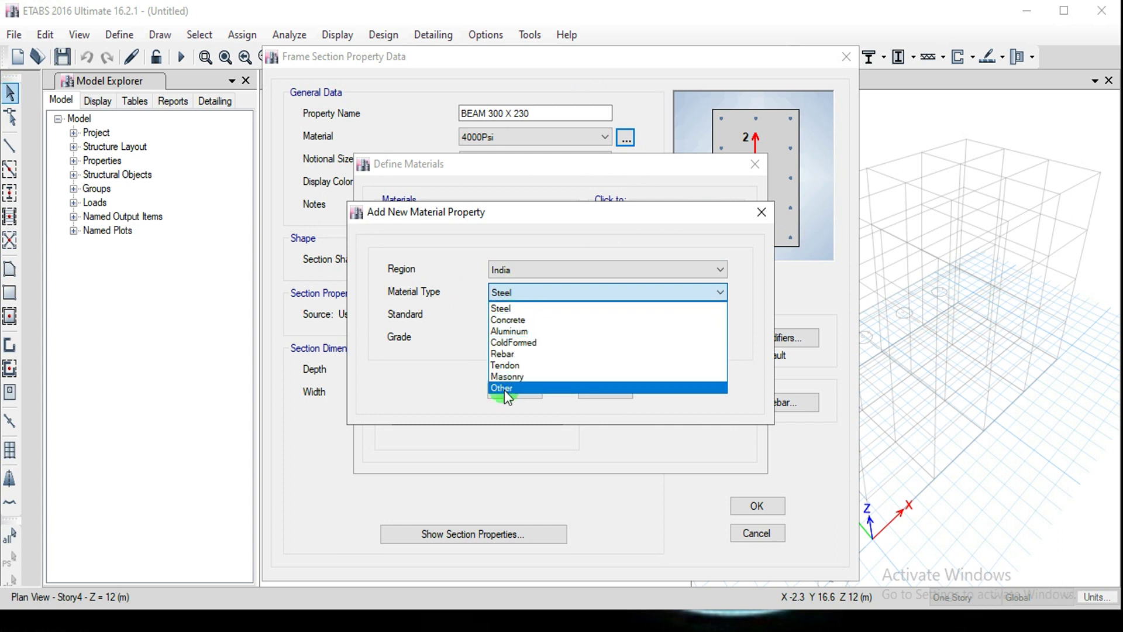
{"action": "left_click", "coordinate": [510, 320]}
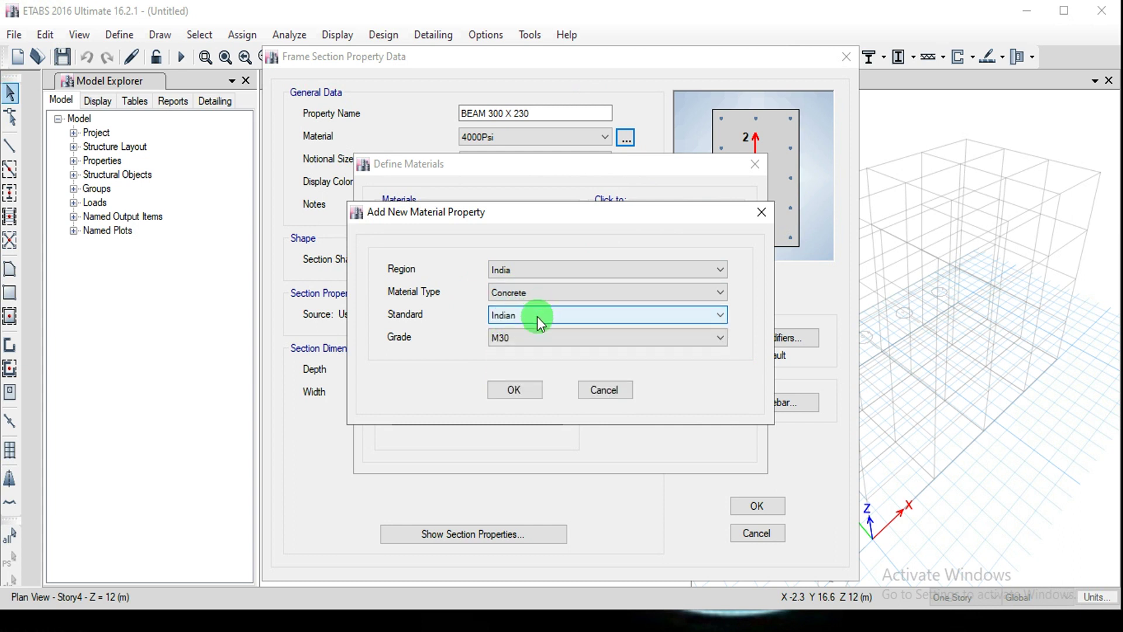
{"action": "left_click", "coordinate": [528, 339]}
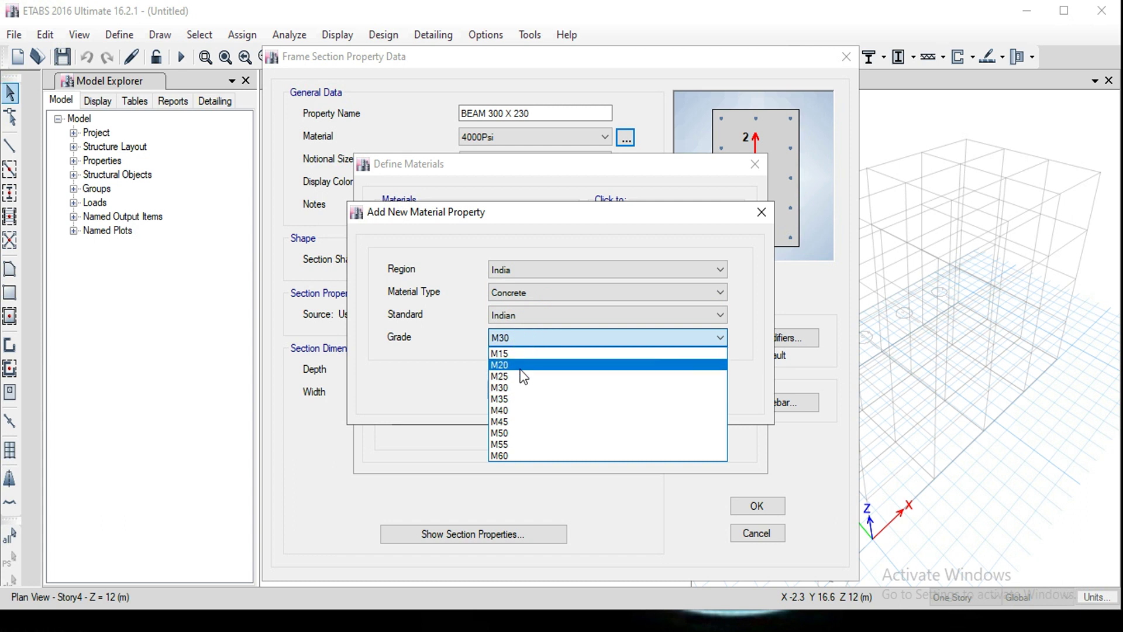
{"action": "left_click", "coordinate": [519, 373]}
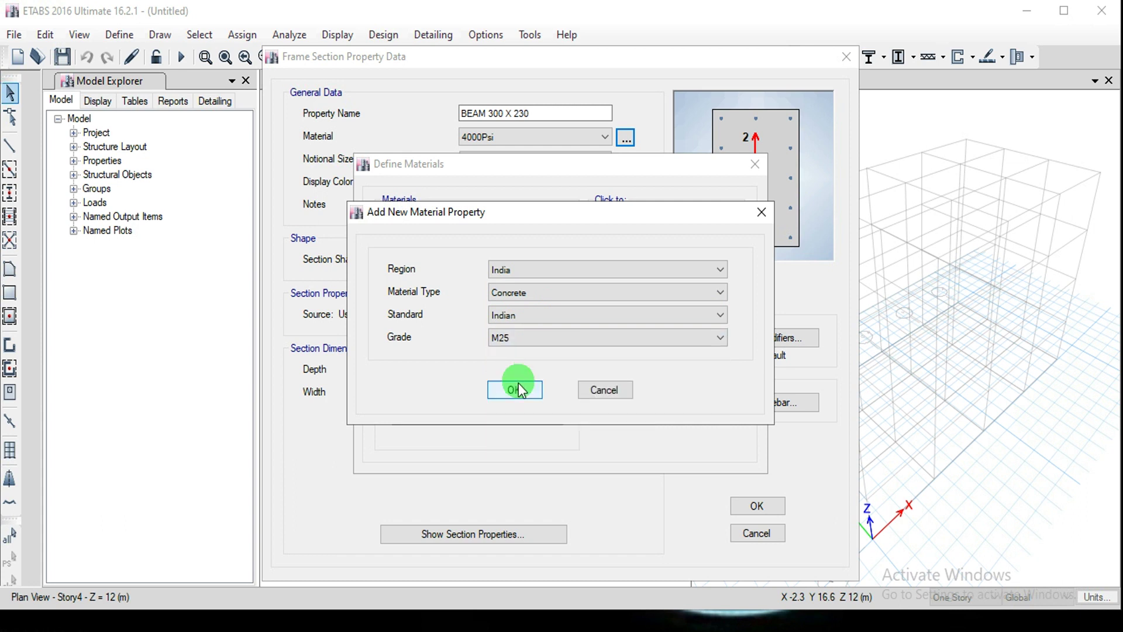
{"action": "left_click", "coordinate": [515, 390]}
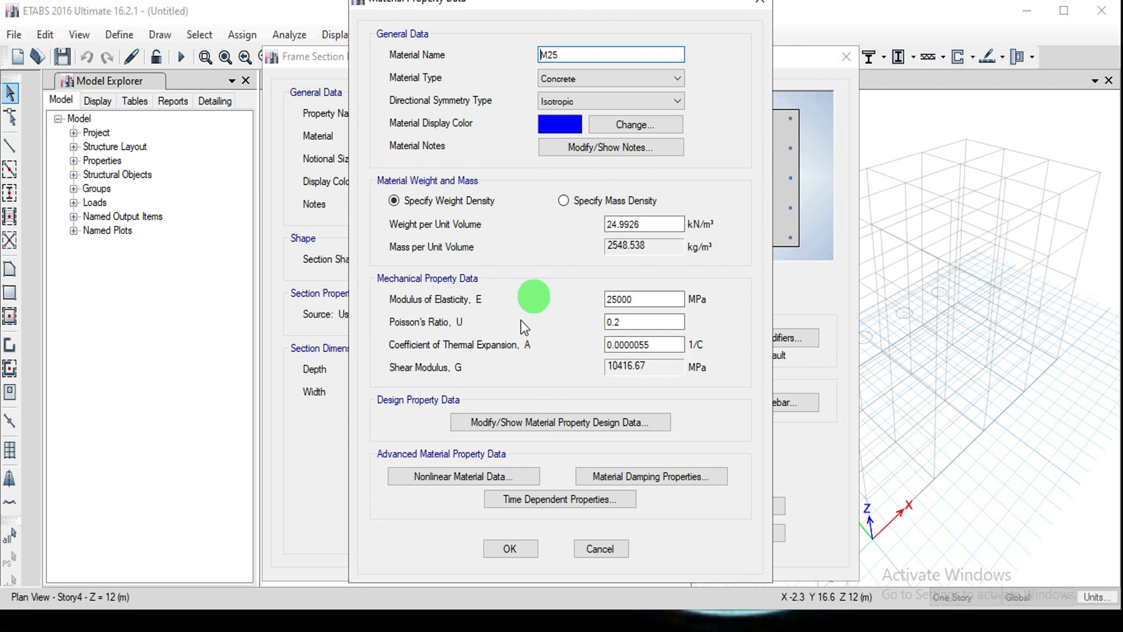
{"action": "left_click", "coordinate": [517, 554]}
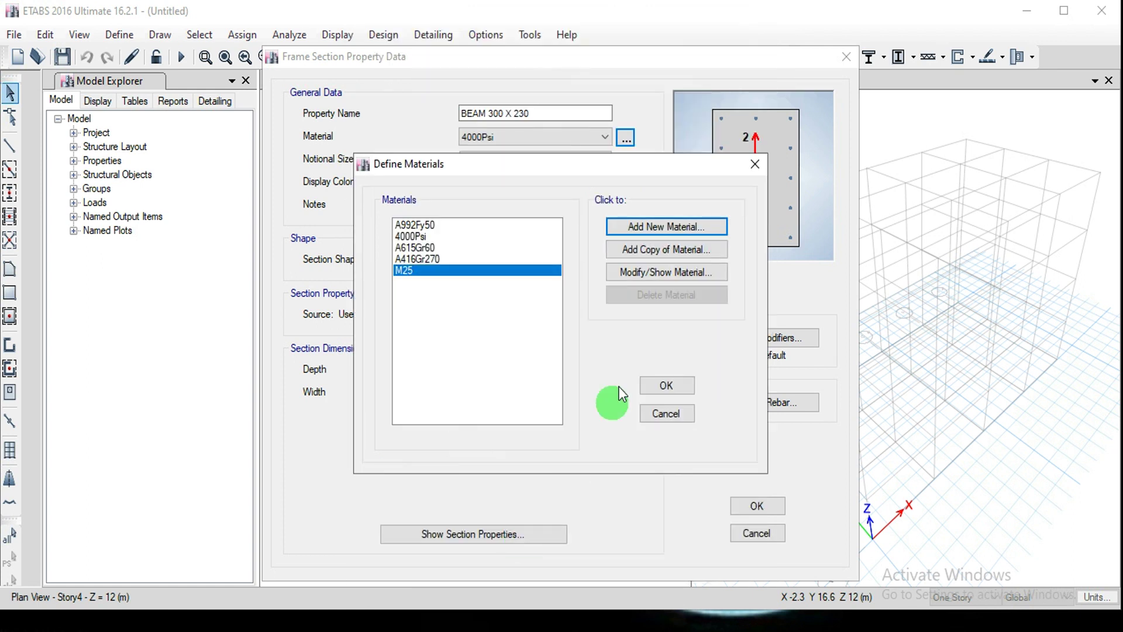
Step: Add a new Indian rebar material of HYSD Grade 415 and accept the material definitions
{"action": "left_click", "coordinate": [651, 227]}
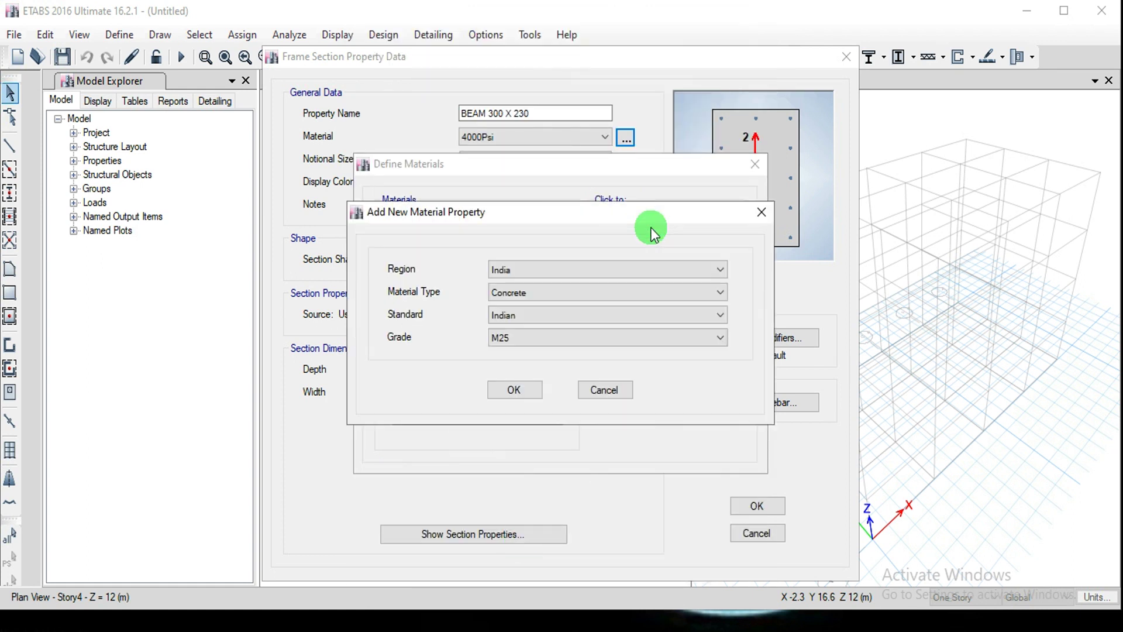
{"action": "left_click", "coordinate": [562, 291]}
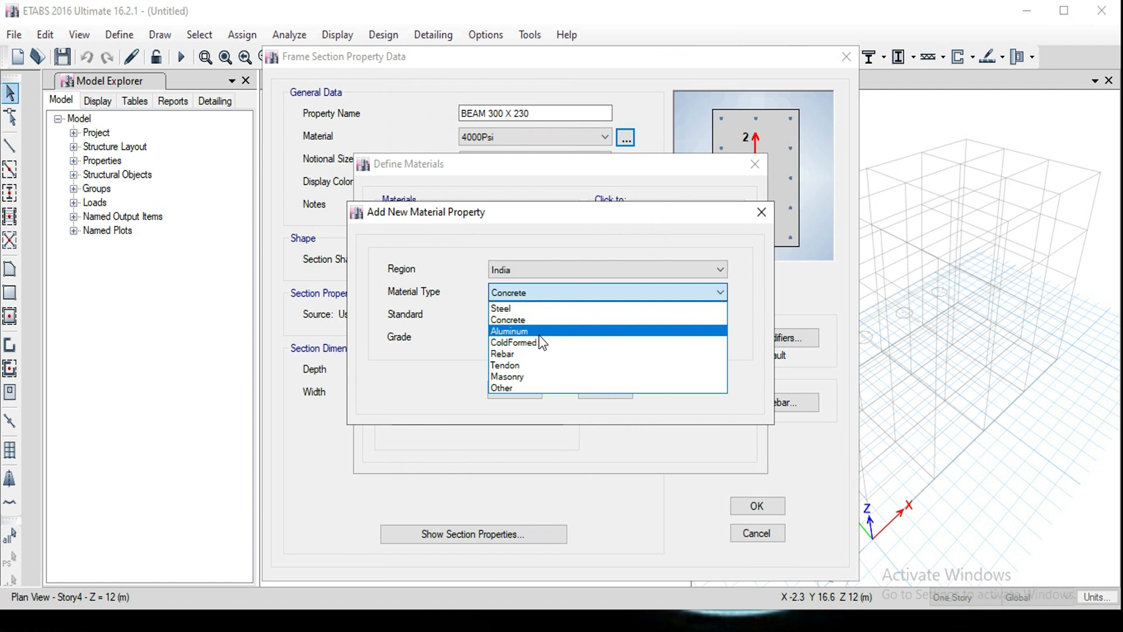
{"action": "left_click", "coordinate": [531, 353]}
{"action": "left_click", "coordinate": [525, 341]}
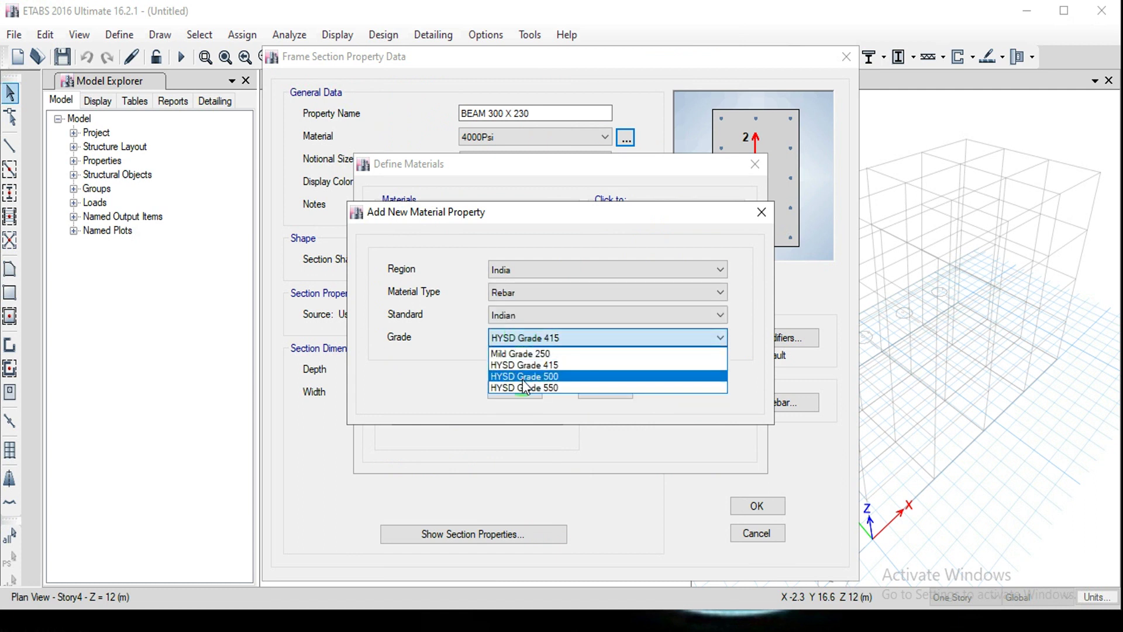
{"action": "left_click", "coordinate": [515, 368]}
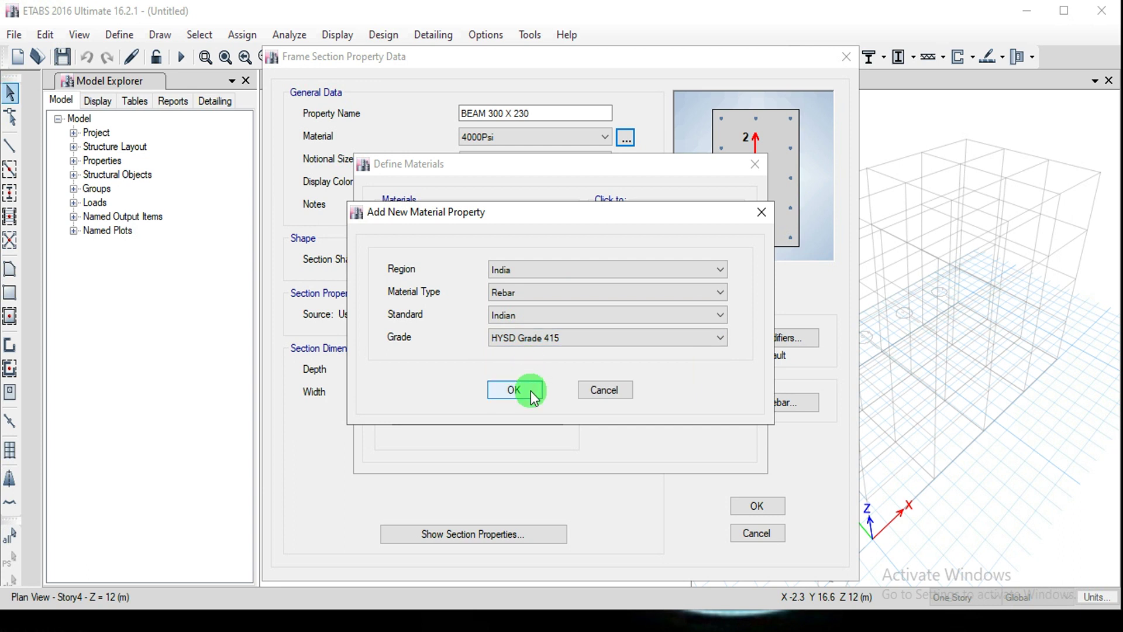
{"action": "left_click", "coordinate": [535, 345]}
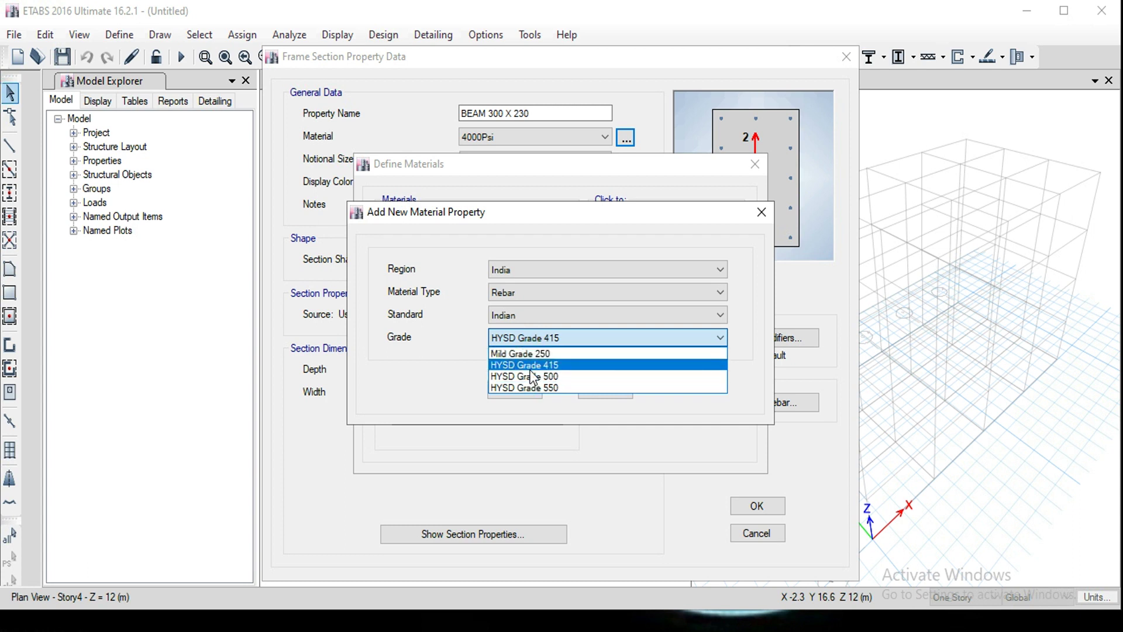
{"action": "left_click", "coordinate": [529, 367]}
{"action": "left_click", "coordinate": [516, 388]}
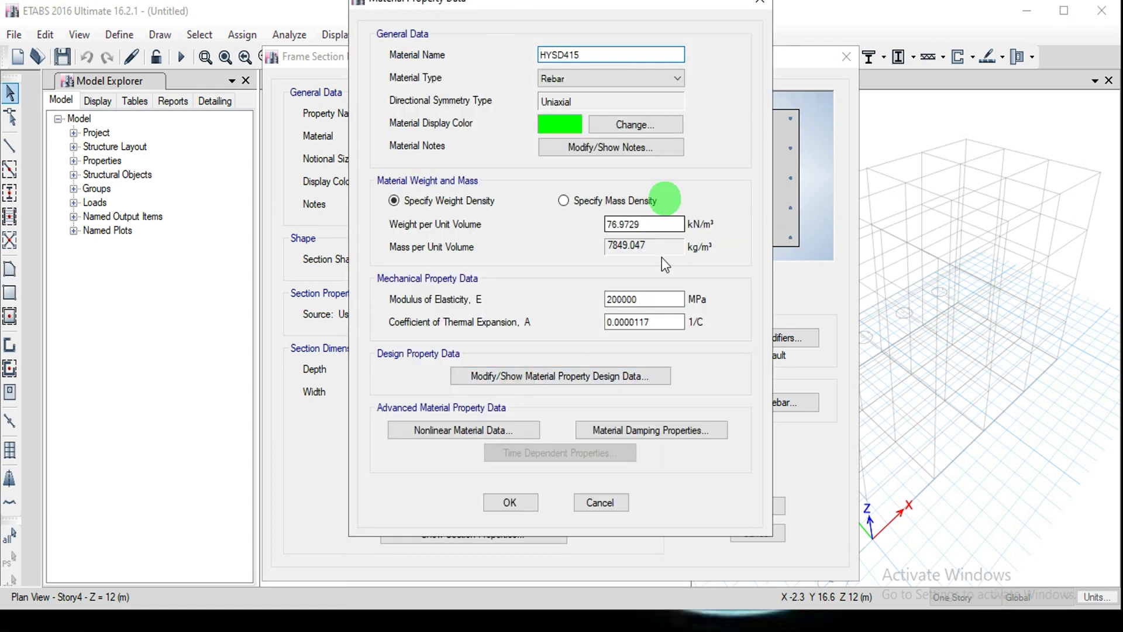
{"action": "left_click", "coordinate": [517, 502]}
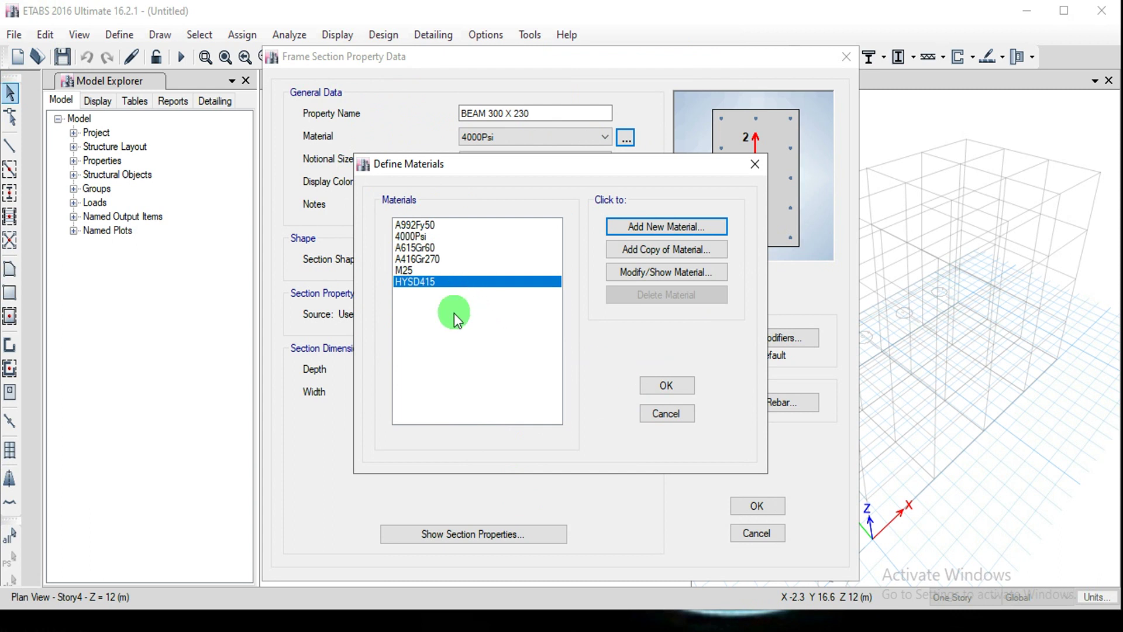
{"action": "left_click", "coordinate": [659, 388]}
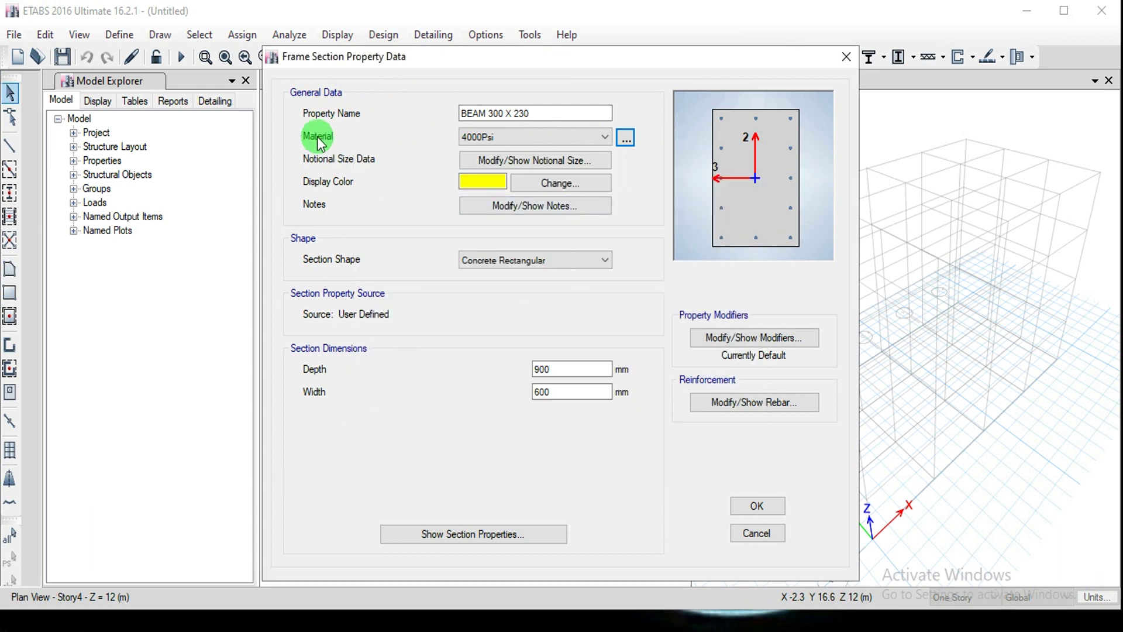
Step: Assign material M25 to the beam section and set its depth to 300 mm and width to 230 mm
{"action": "left_click", "coordinate": [496, 138]}
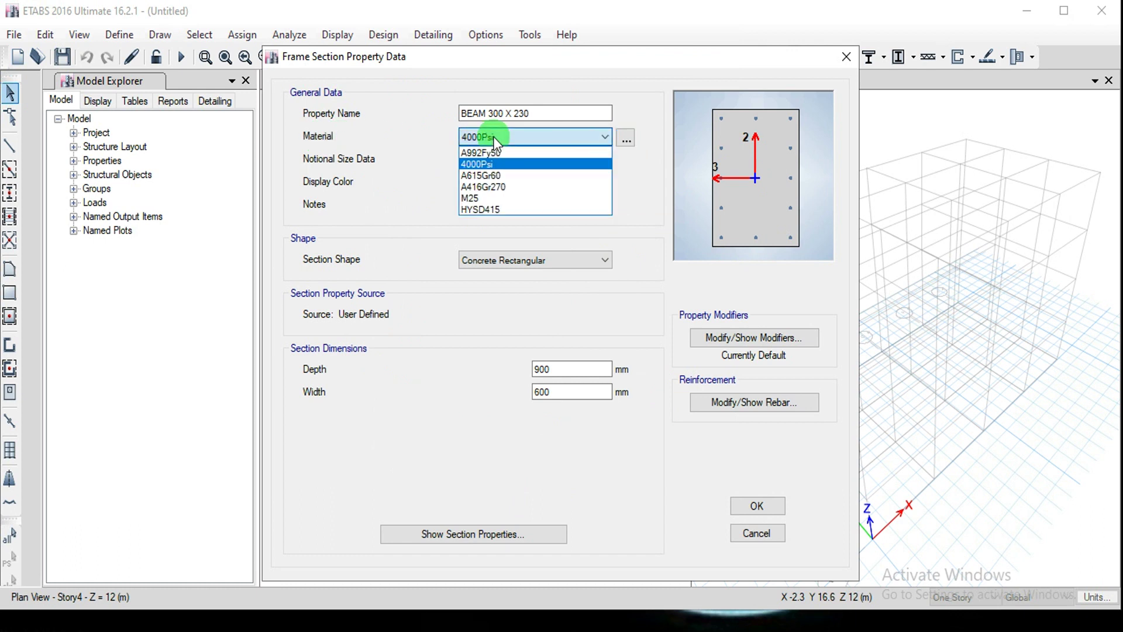
{"action": "left_click", "coordinate": [482, 197]}
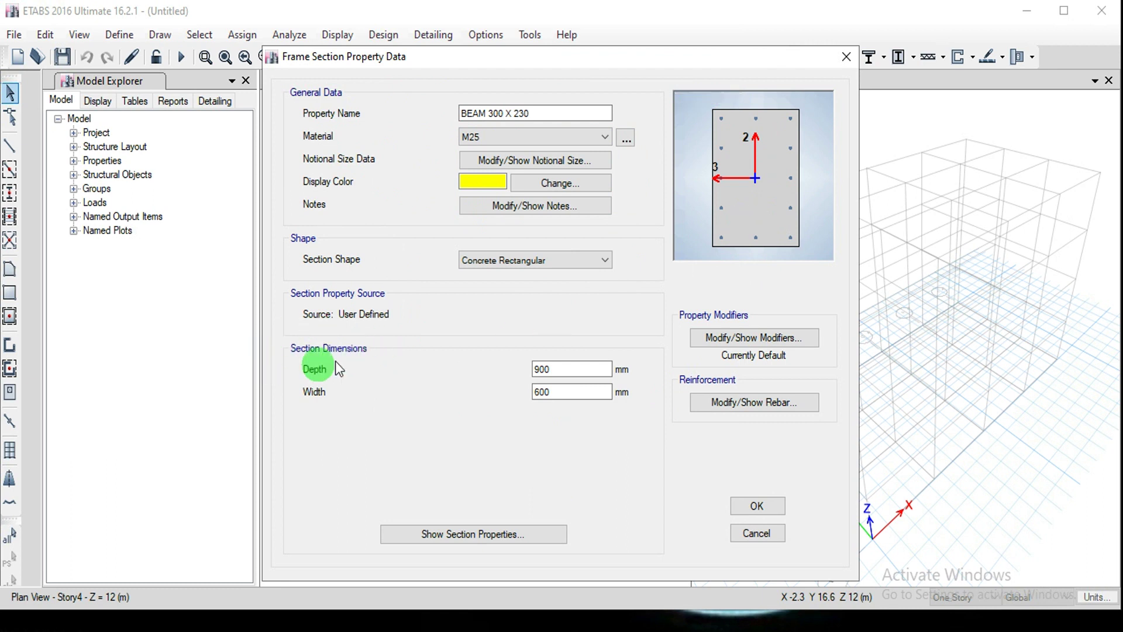
{"action": "double_click", "coordinate": [557, 373]}
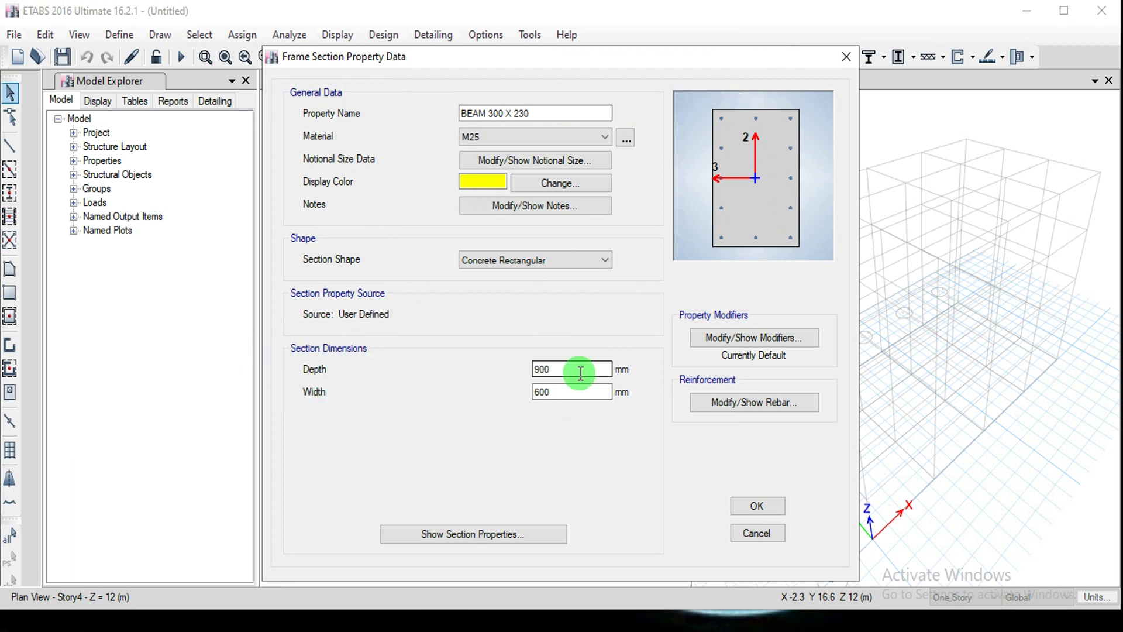
{"action": "type", "text": "300"}
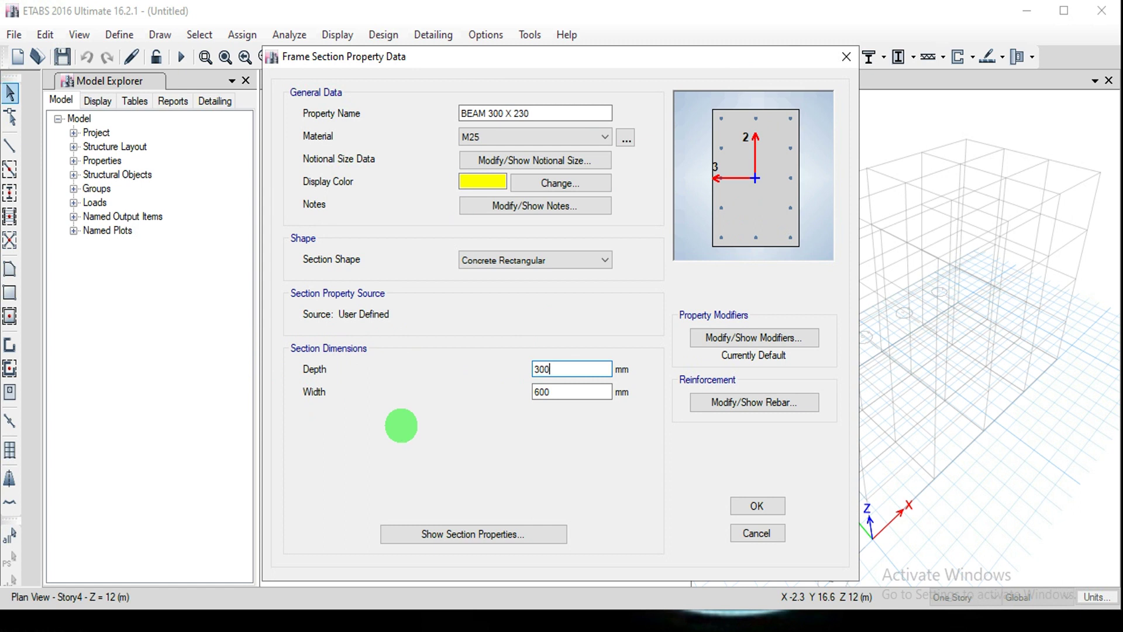
{"action": "key", "text": "Tab"}
{"action": "type", "text": "230"}
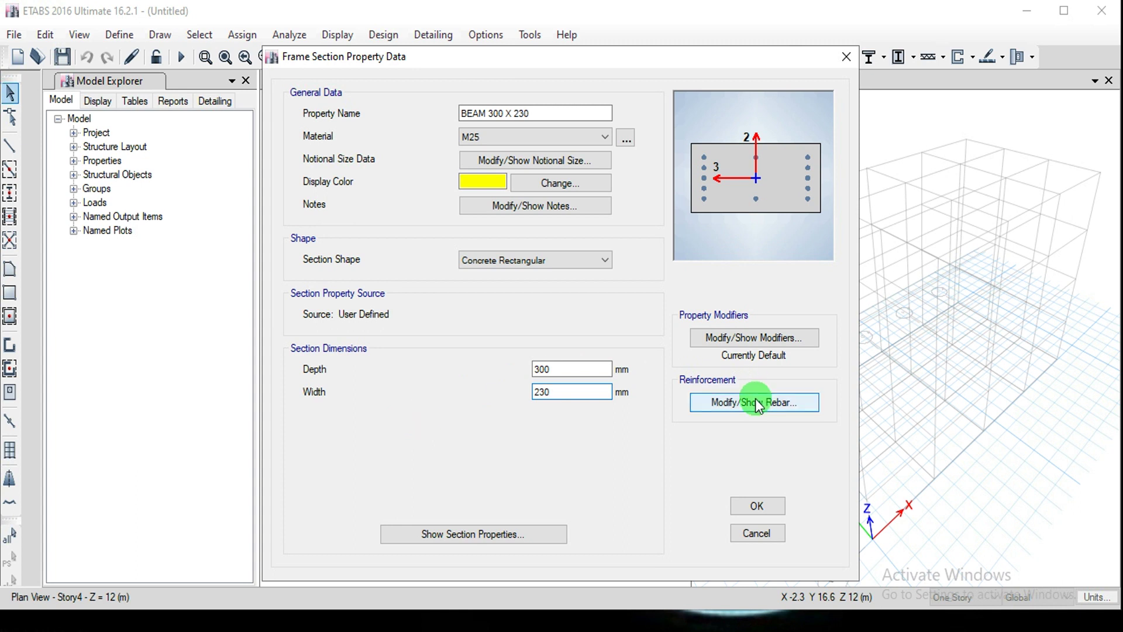
Step: Set the section's reinforcement to M3 Design Only (Beam) with 30 mm cover for both top and bottom bars
{"action": "left_click", "coordinate": [725, 402]}
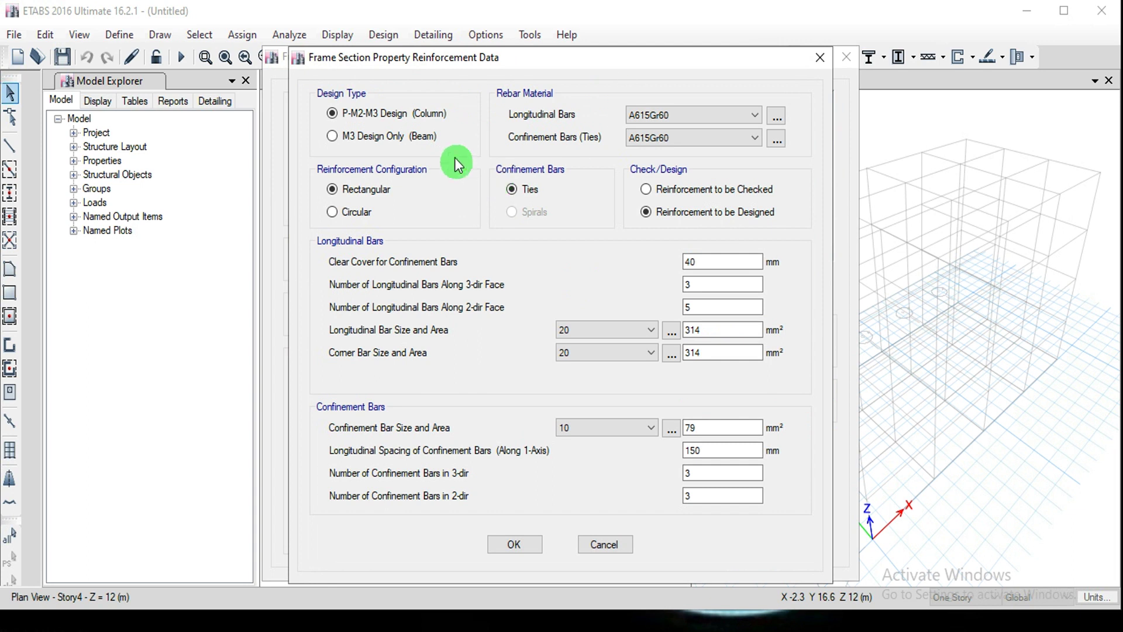
{"action": "left_click", "coordinate": [375, 141]}
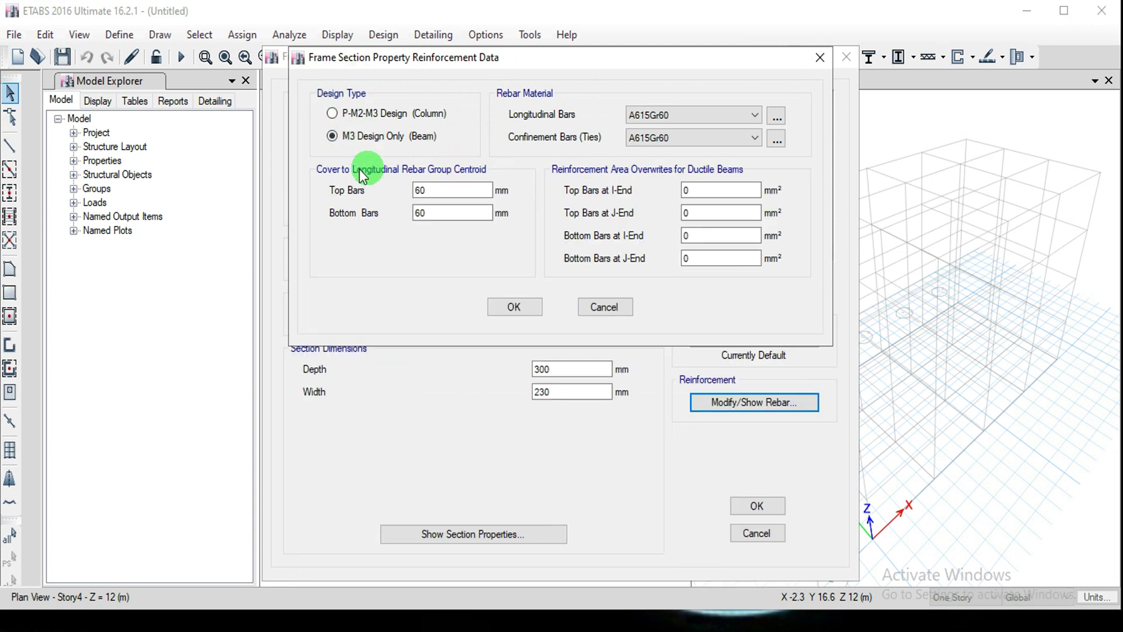
{"action": "double_click", "coordinate": [463, 190]}
{"action": "type", "text": "30"}
{"action": "key", "text": "Tab"}
{"action": "type", "text": "30"}
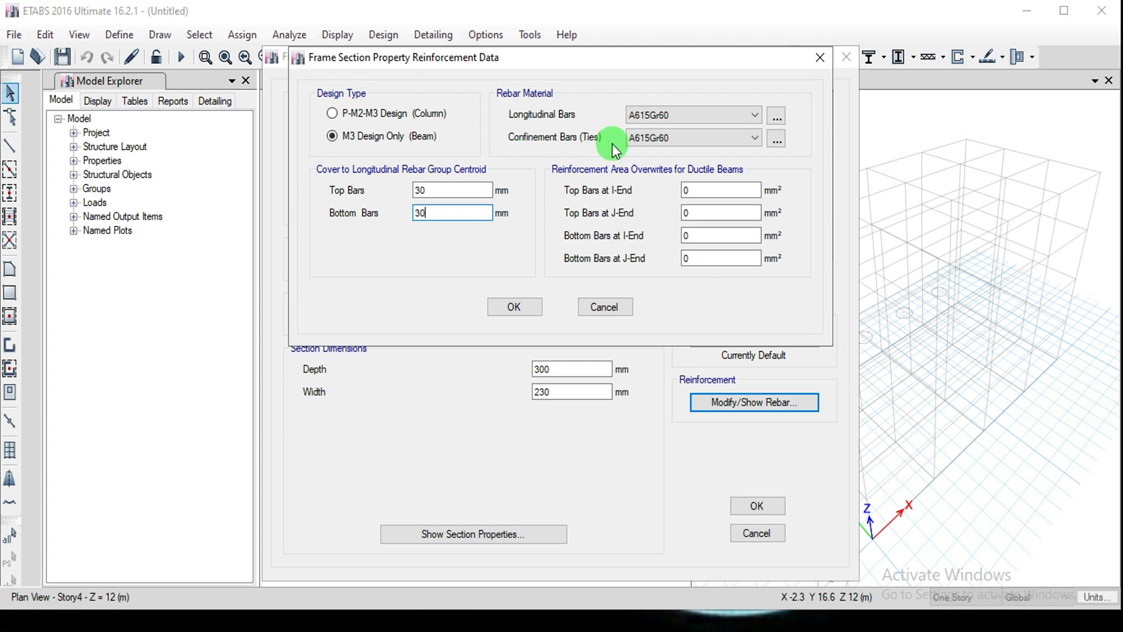
Step: Assign HYSD415 to the longitudinal and confinement bars and save the beam section
{"action": "left_click", "coordinate": [644, 118]}
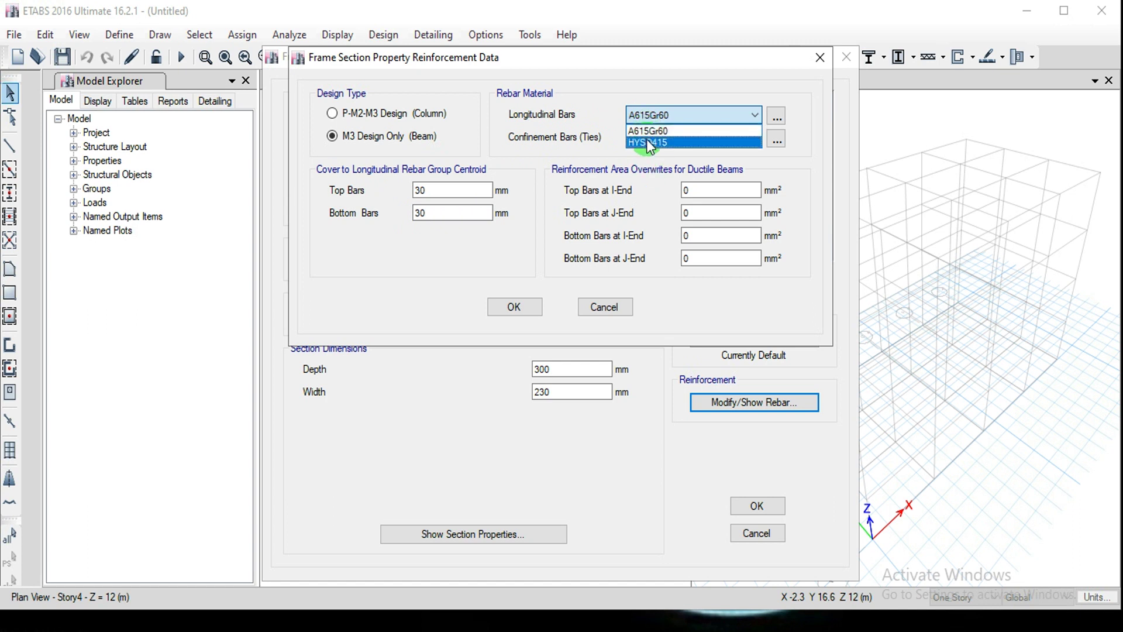
{"action": "left_click", "coordinate": [649, 142]}
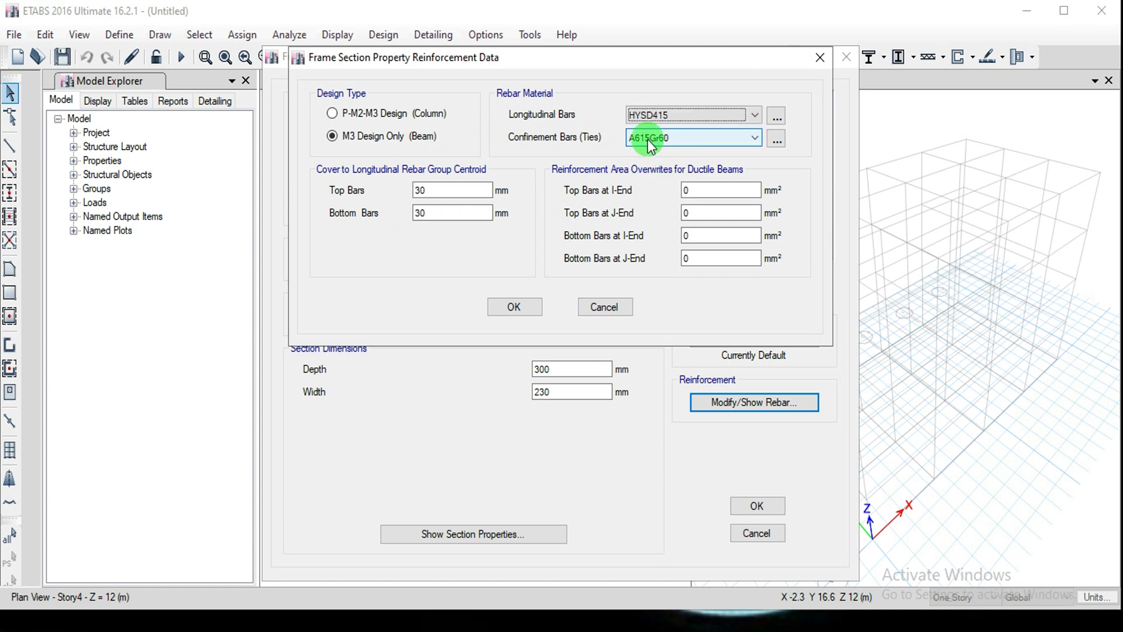
{"action": "left_click", "coordinate": [775, 140]}
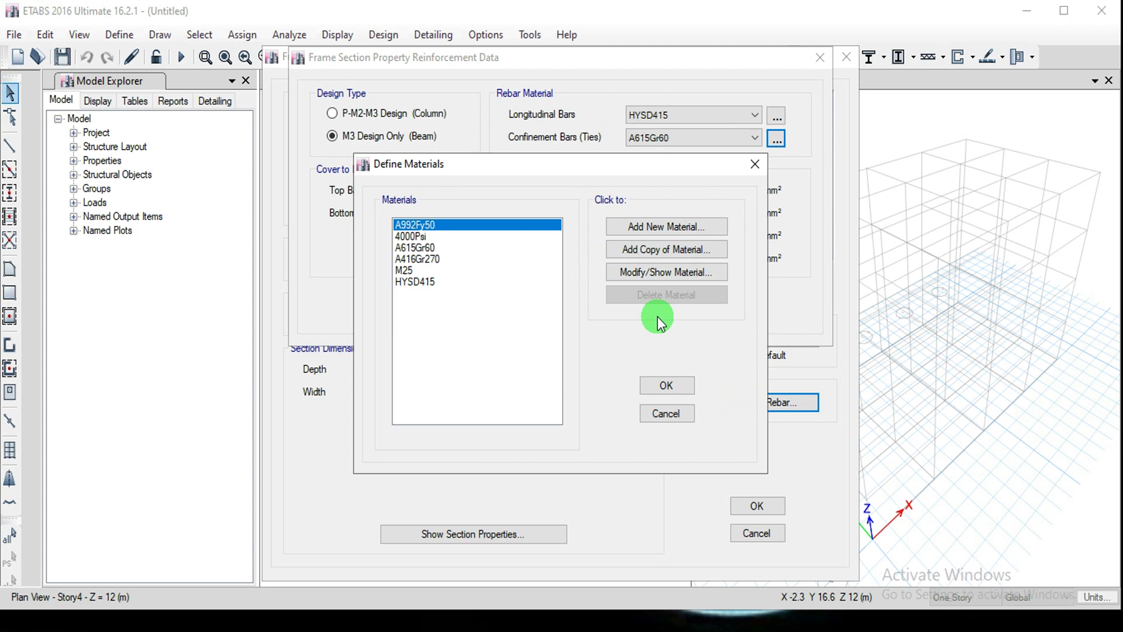
{"action": "left_click", "coordinate": [675, 385]}
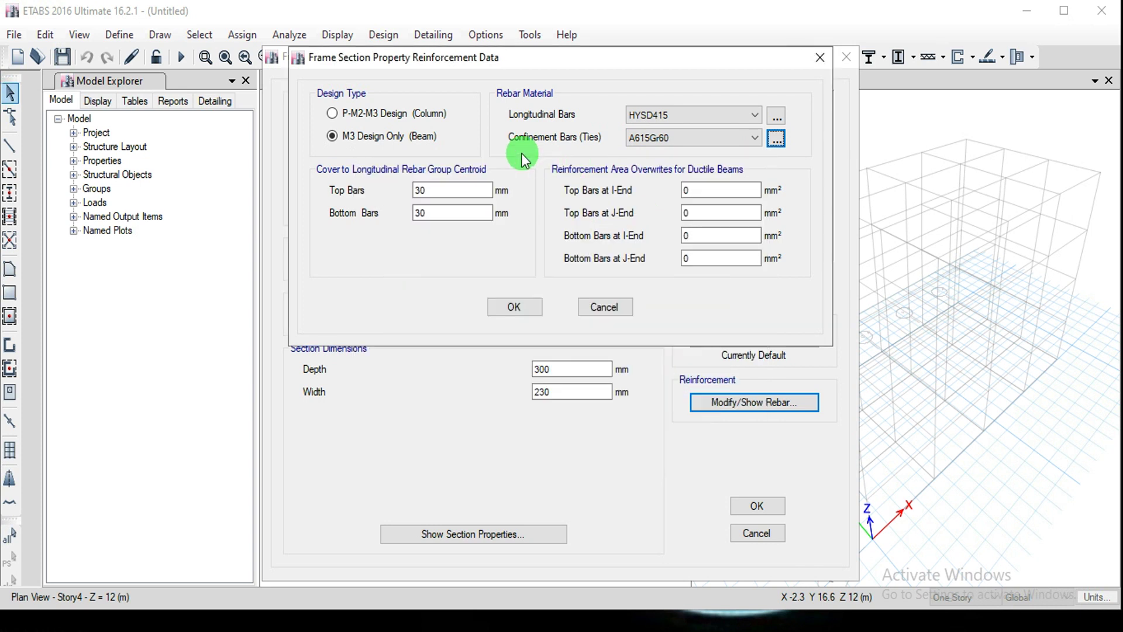
{"action": "left_click", "coordinate": [654, 139]}
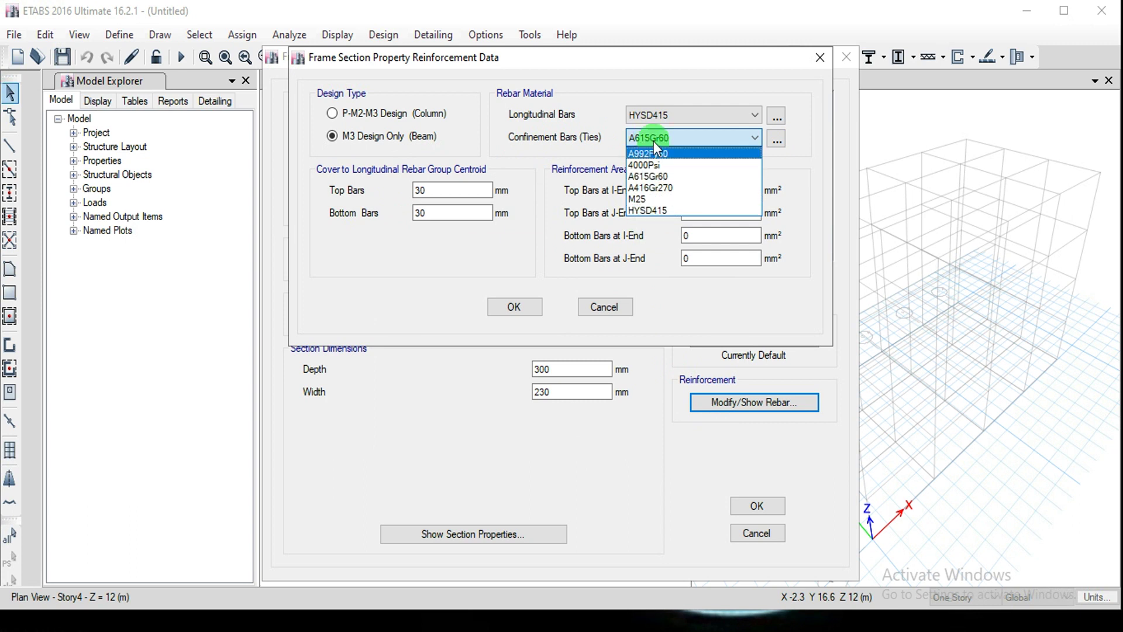
{"action": "left_click", "coordinate": [648, 210]}
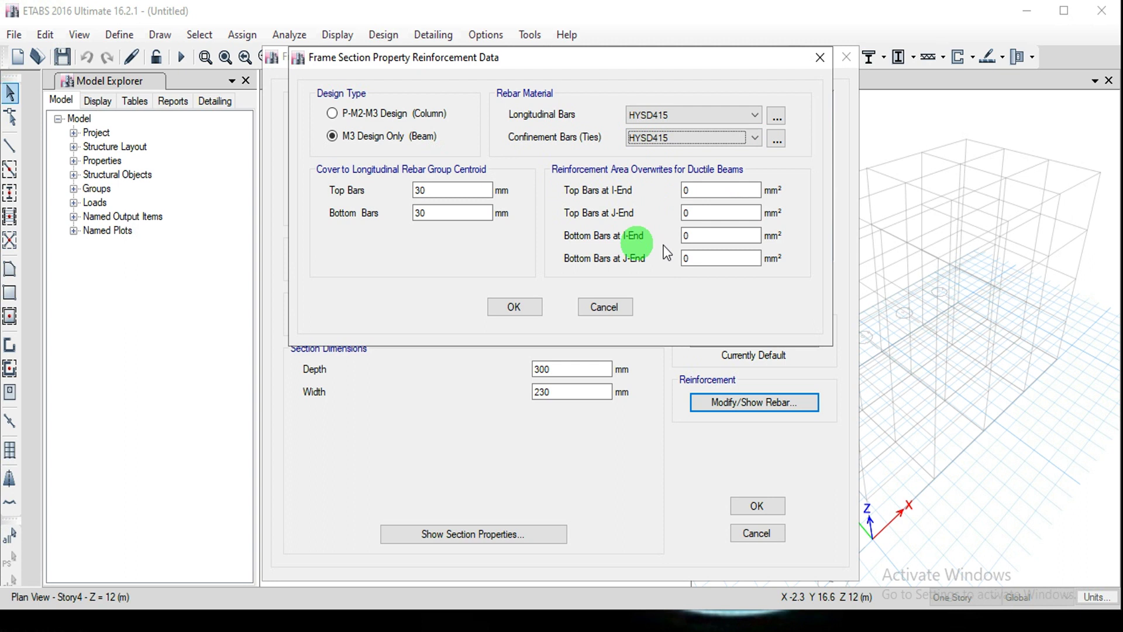
{"action": "left_click", "coordinate": [514, 310]}
{"action": "left_click", "coordinate": [755, 506]}
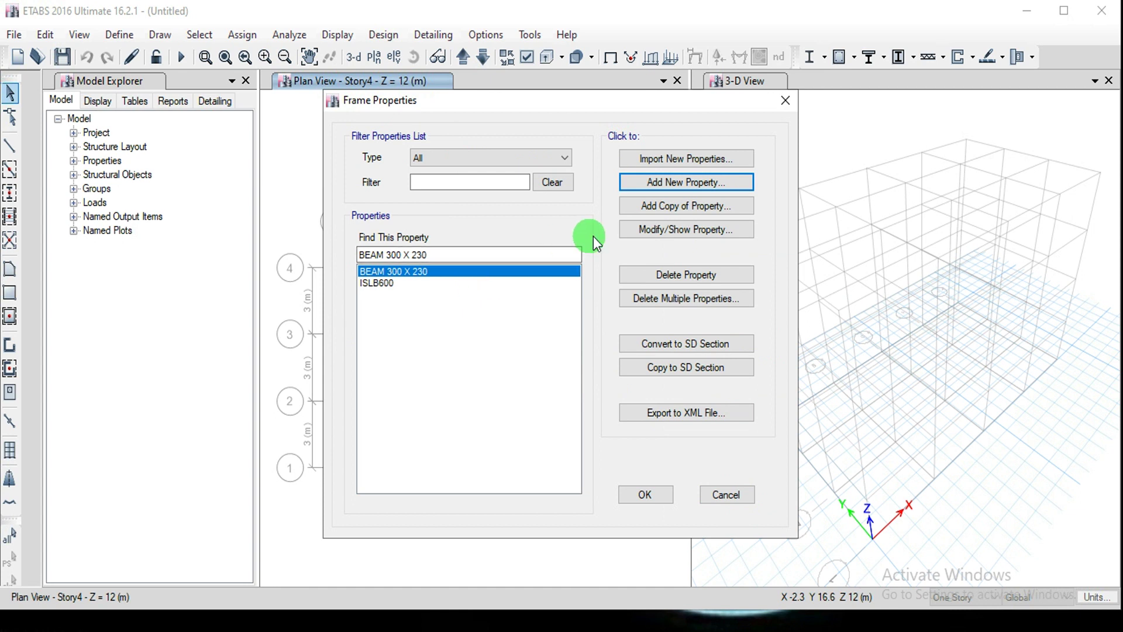
Step: Add a copy of the BEAM 300 X 230 section named COL 450 X 450 with depth 450 mm and width 450 mm
{"action": "left_click", "coordinate": [655, 206]}
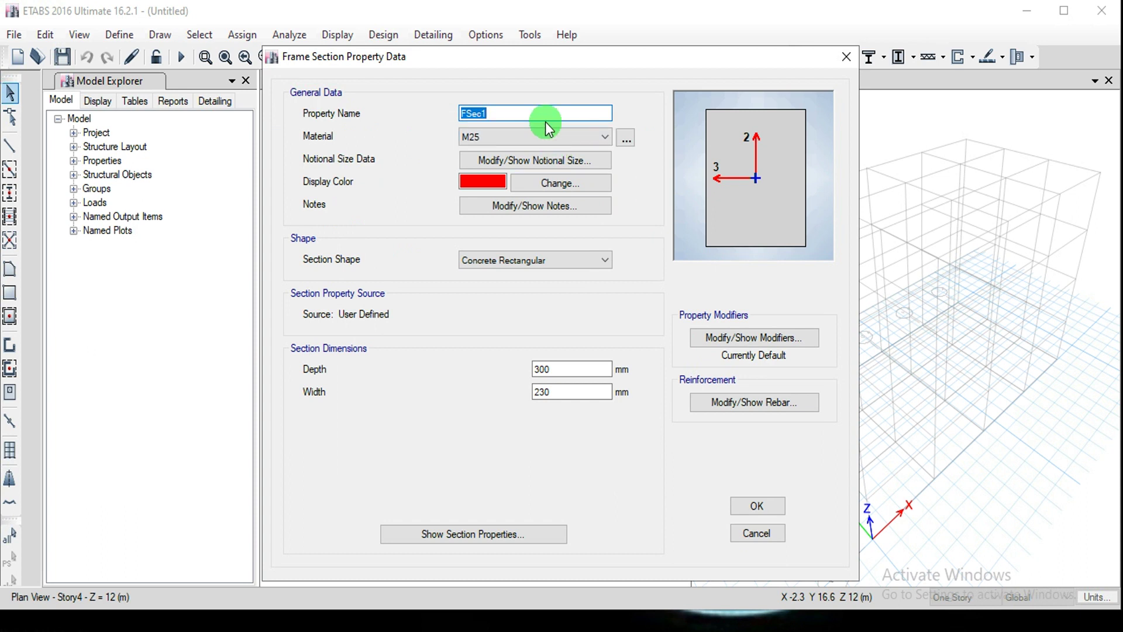
{"action": "type", "text": "COL 450 X 450"}
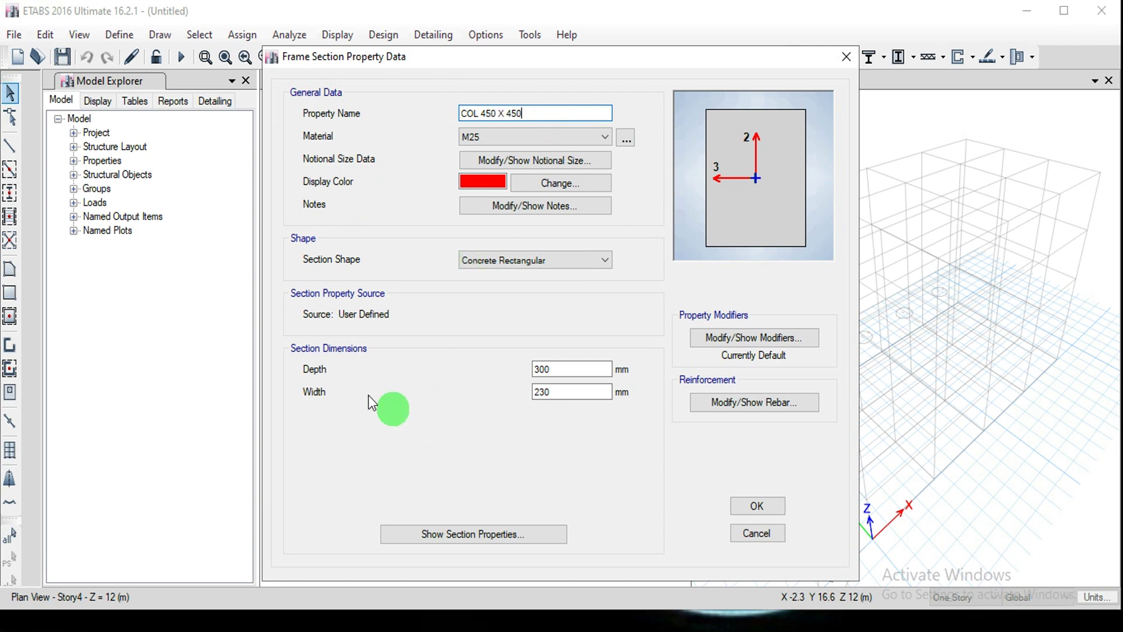
{"action": "double_click", "coordinate": [582, 369]}
{"action": "type", "text": "450"}
{"action": "key", "text": "Tab"}
{"action": "type", "text": "450"}
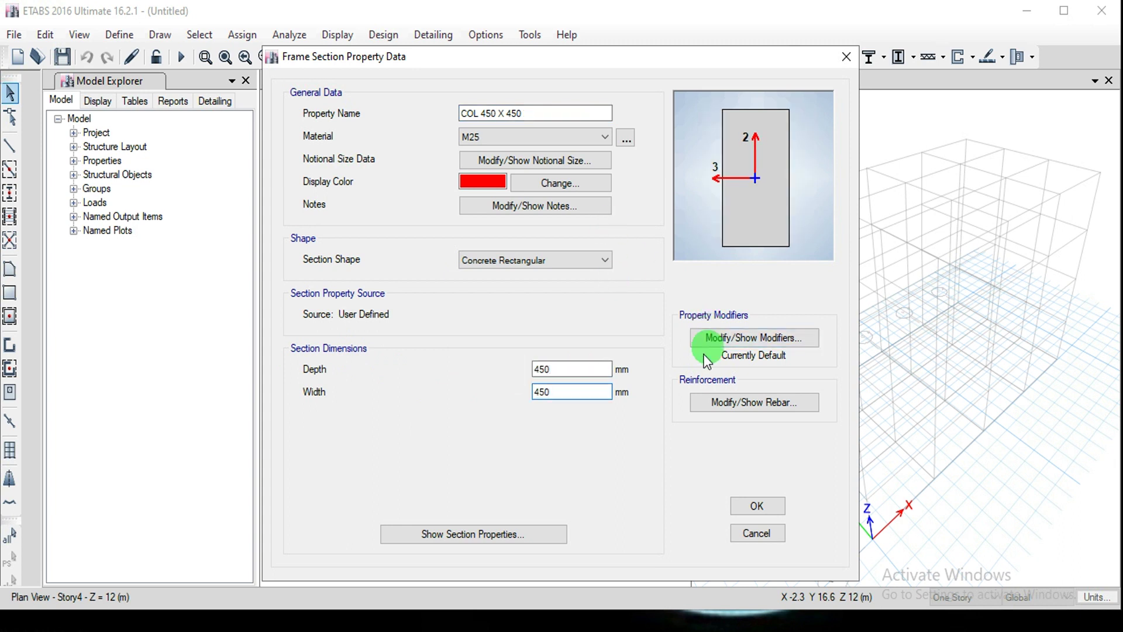
Step: Set the column section's reinforcement design type to P-M2-M3 Design (Column)
{"action": "left_click", "coordinate": [743, 402]}
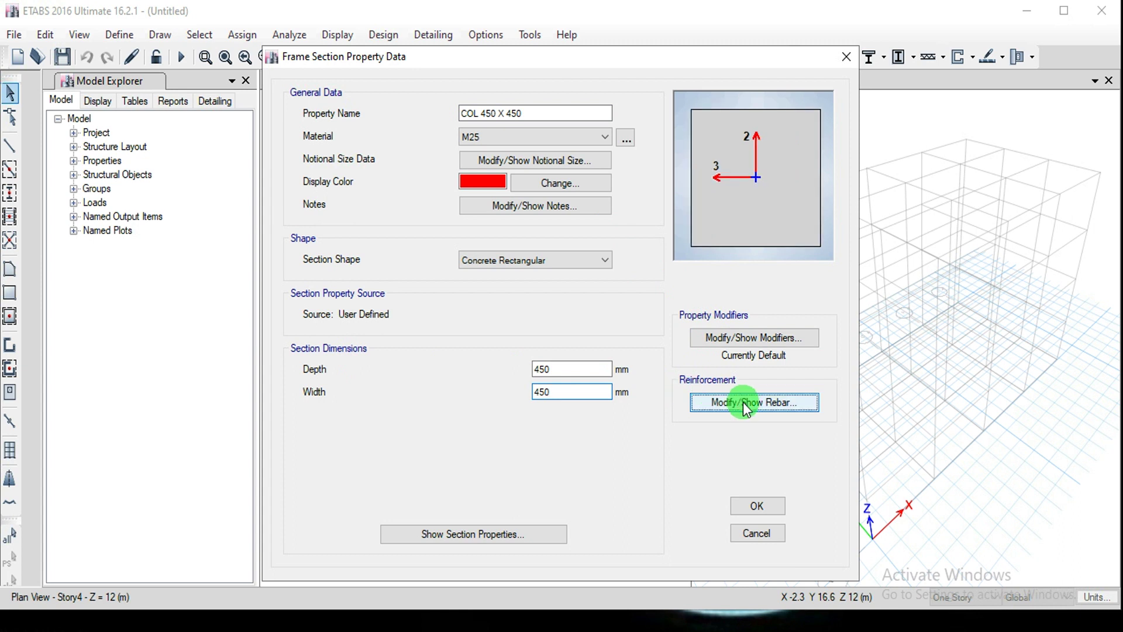
{"action": "left_click", "coordinate": [415, 120]}
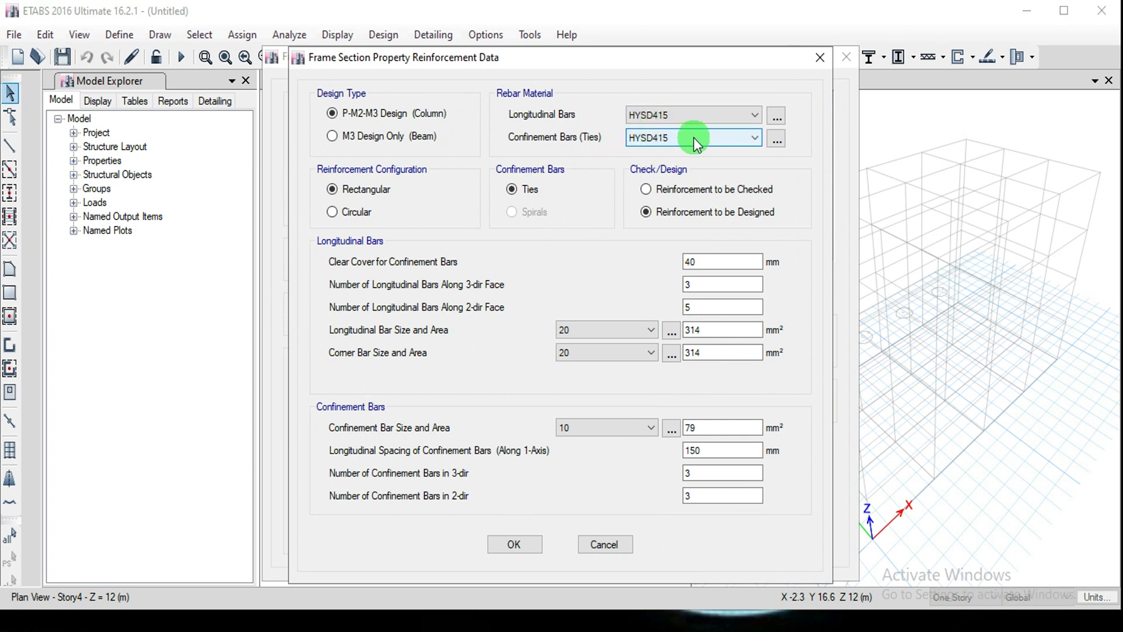
{"action": "left_click_drag", "start_coordinate": [627, 57], "coordinate": [776, 63]}
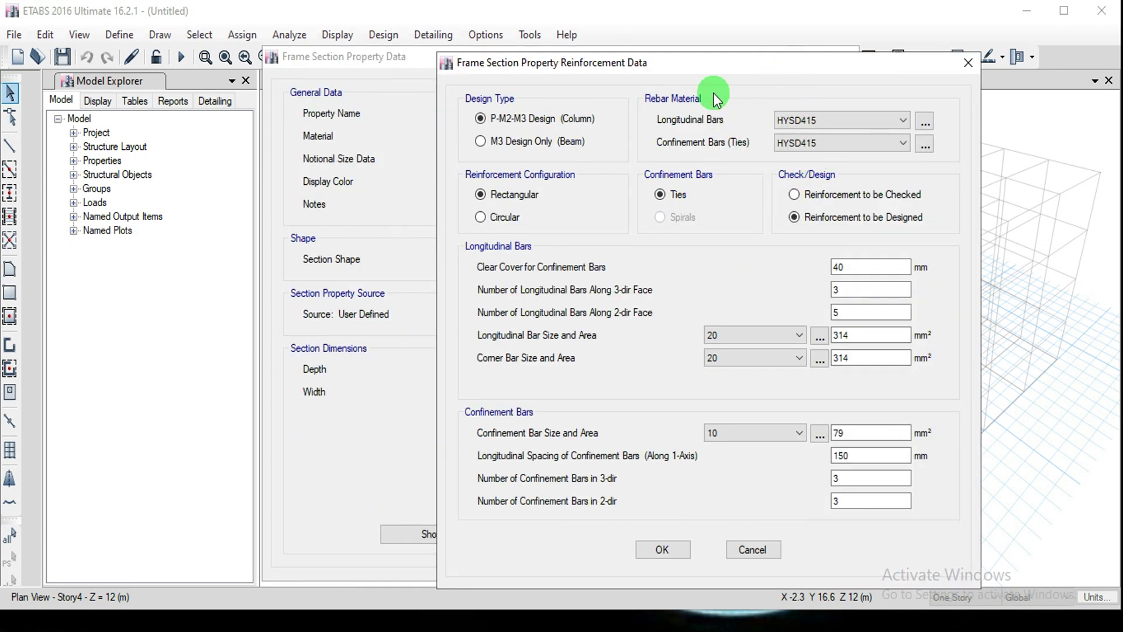
{"action": "left_click_drag", "start_coordinate": [688, 60], "coordinate": [506, 55]}
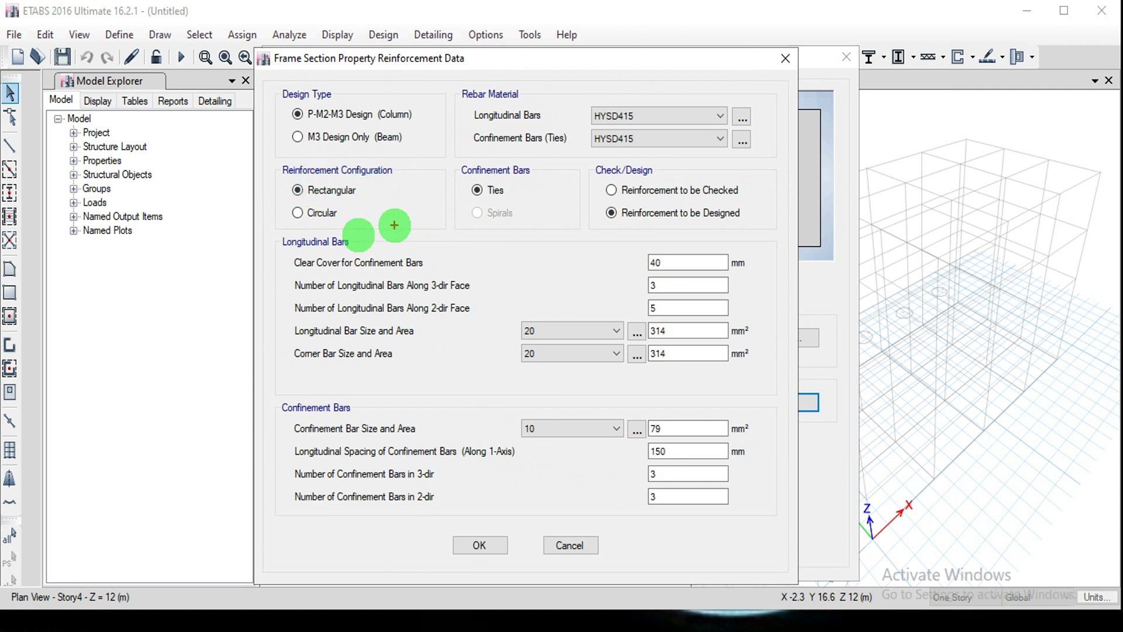
{"action": "mouse_move", "coordinate": [419, 224]}
{"action": "left_mouse_down"}
{"action": "mouse_move", "coordinate": [454, 259]}
{"action": "mouse_move", "coordinate": [422, 260]}
{"action": "mouse_move", "coordinate": [420, 224]}
{"action": "left_mouse_up"}
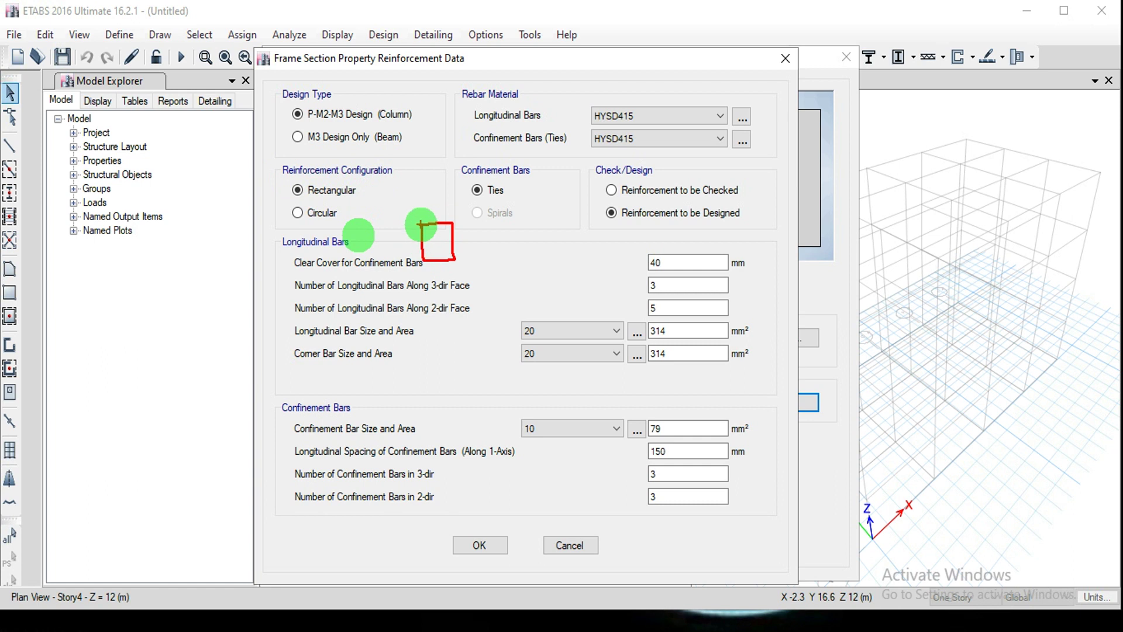
{"action": "mouse_move", "coordinate": [529, 239]}
{"action": "left_mouse_down"}
{"action": "mouse_move", "coordinate": [519, 251]}
{"action": "mouse_move", "coordinate": [537, 266]}
{"action": "mouse_move", "coordinate": [529, 241]}
{"action": "left_mouse_up"}
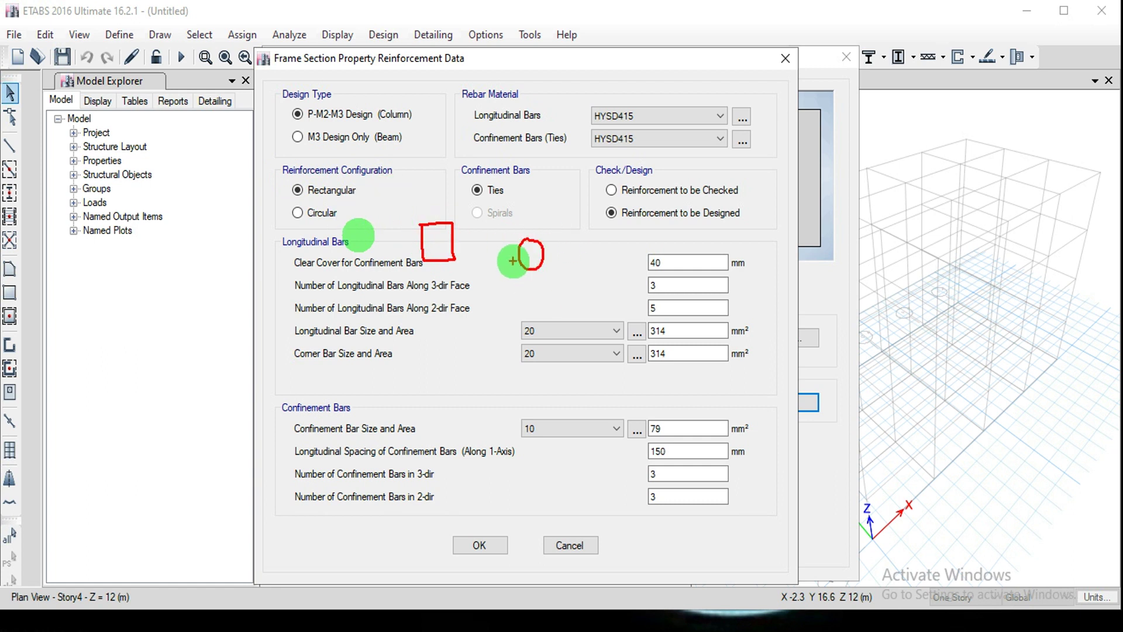
{"action": "key", "text": "Escape"}
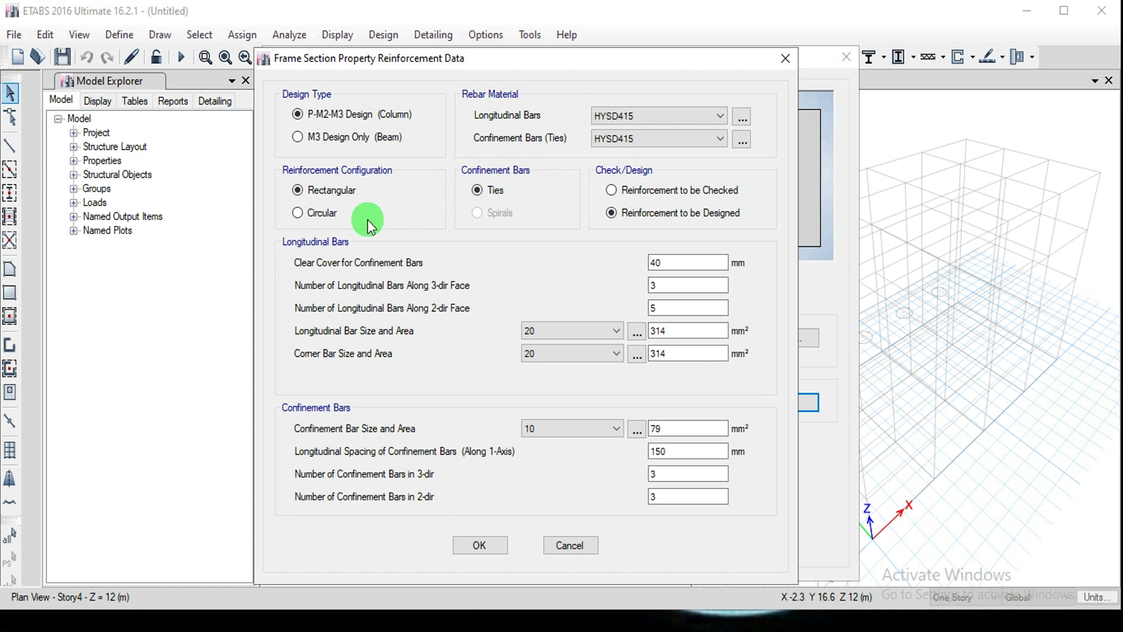
{"action": "left_click", "coordinate": [332, 220]}
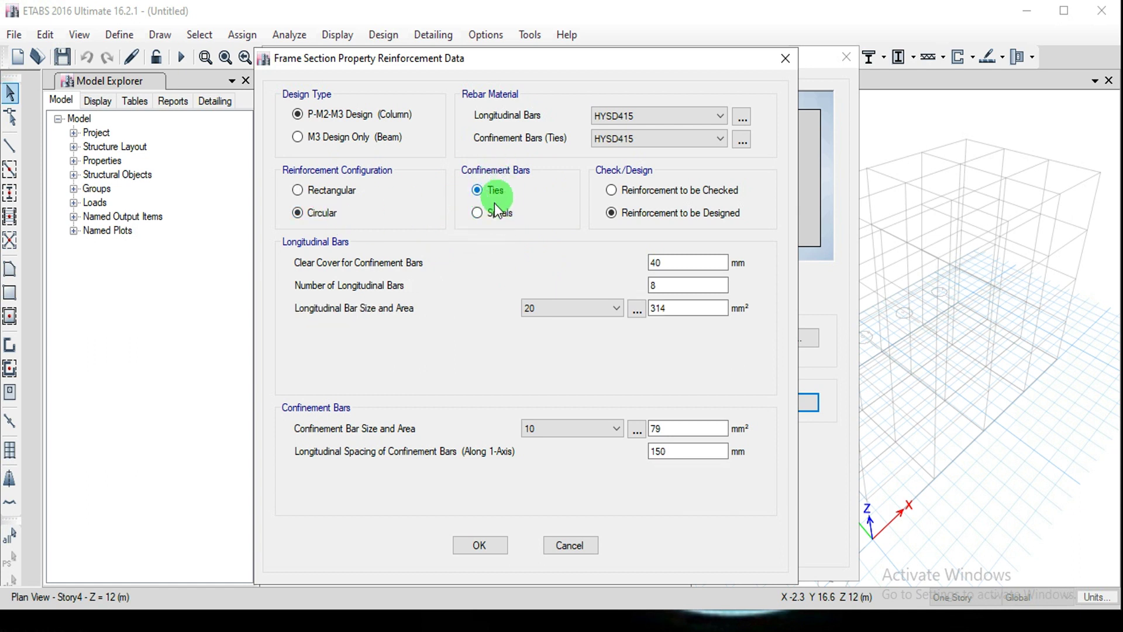
{"action": "left_click", "coordinate": [348, 193]}
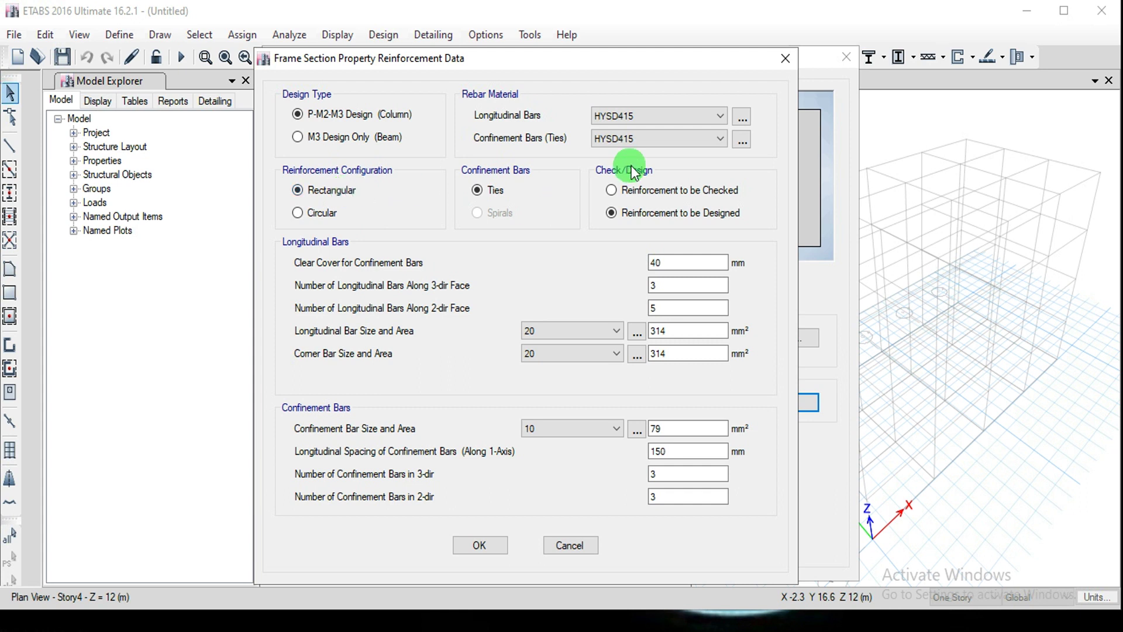
Step: Set the column's check/design option to Reinforcement to be Checked and save the column section
{"action": "left_click", "coordinate": [614, 191]}
{"action": "left_click", "coordinate": [496, 542]}
{"action": "left_click", "coordinate": [778, 500]}
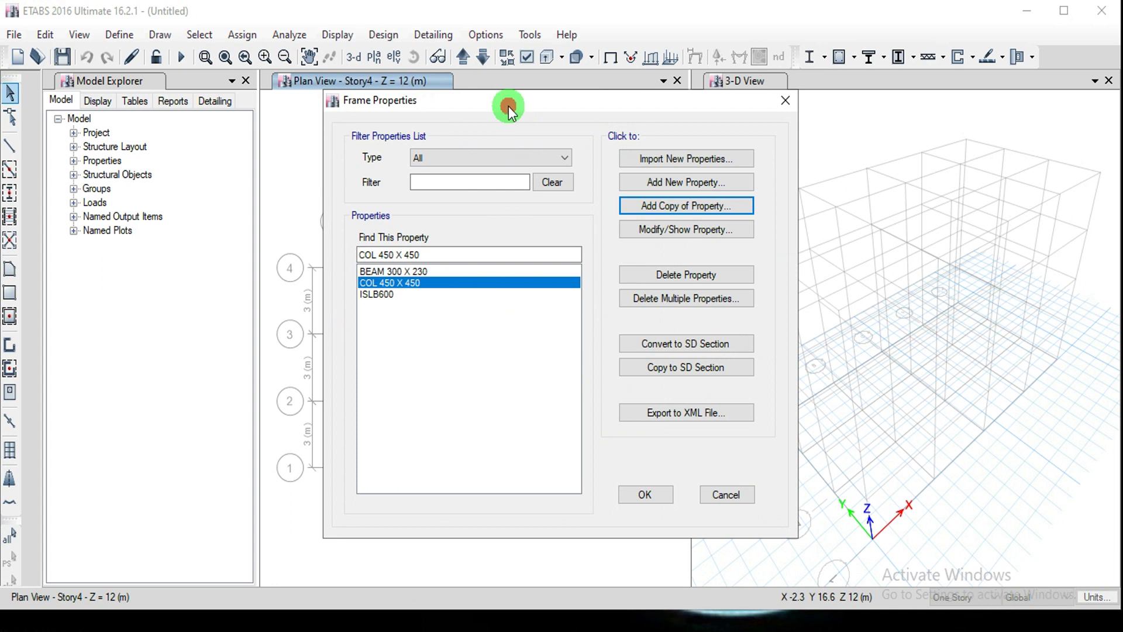
Step: Add a copy of the BEAM 300 X 230 section and name it BEAM 230 X 230
{"action": "left_click_drag", "start_coordinate": [508, 106], "coordinate": [784, 59]}
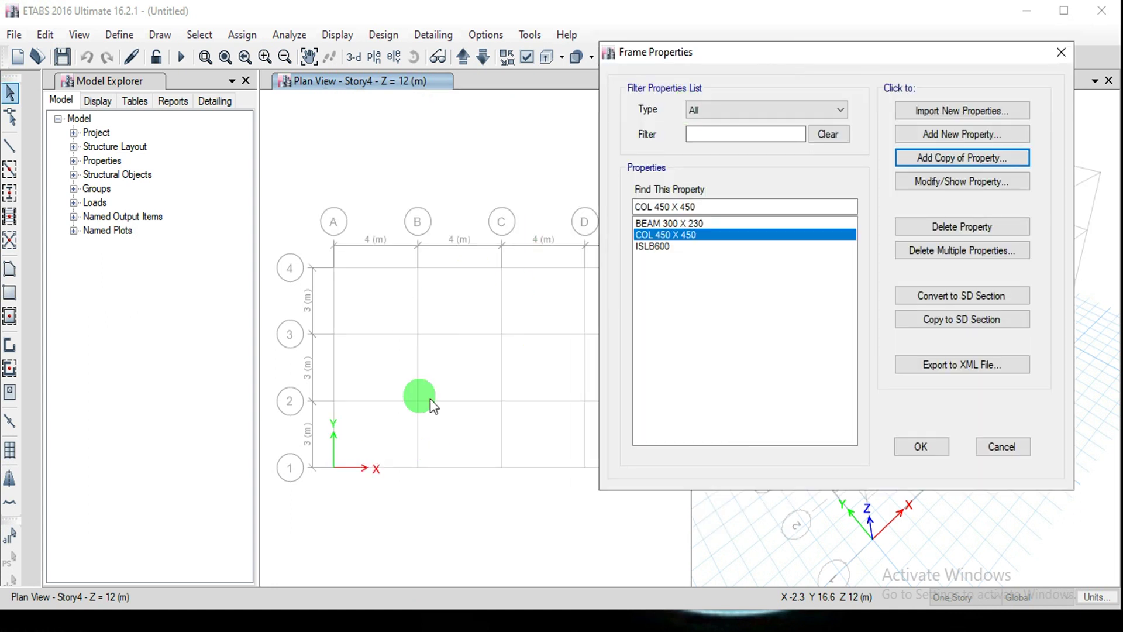
{"action": "left_click_drag", "start_coordinate": [785, 53], "coordinate": [594, 113]}
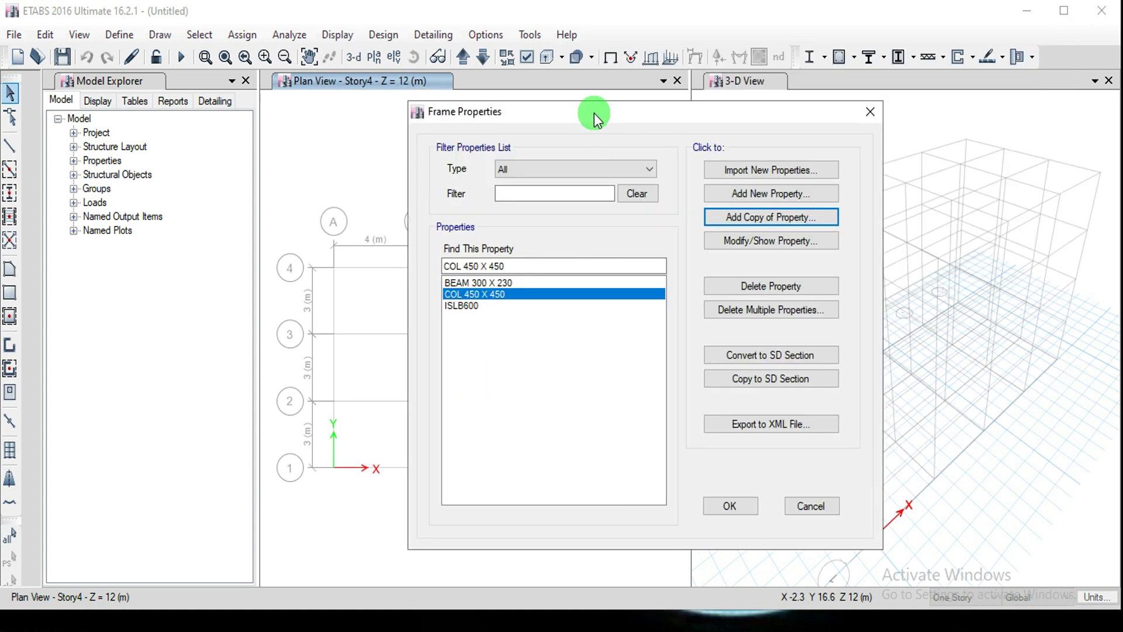
{"action": "left_click", "coordinate": [643, 282]}
{"action": "left_click", "coordinate": [759, 215]}
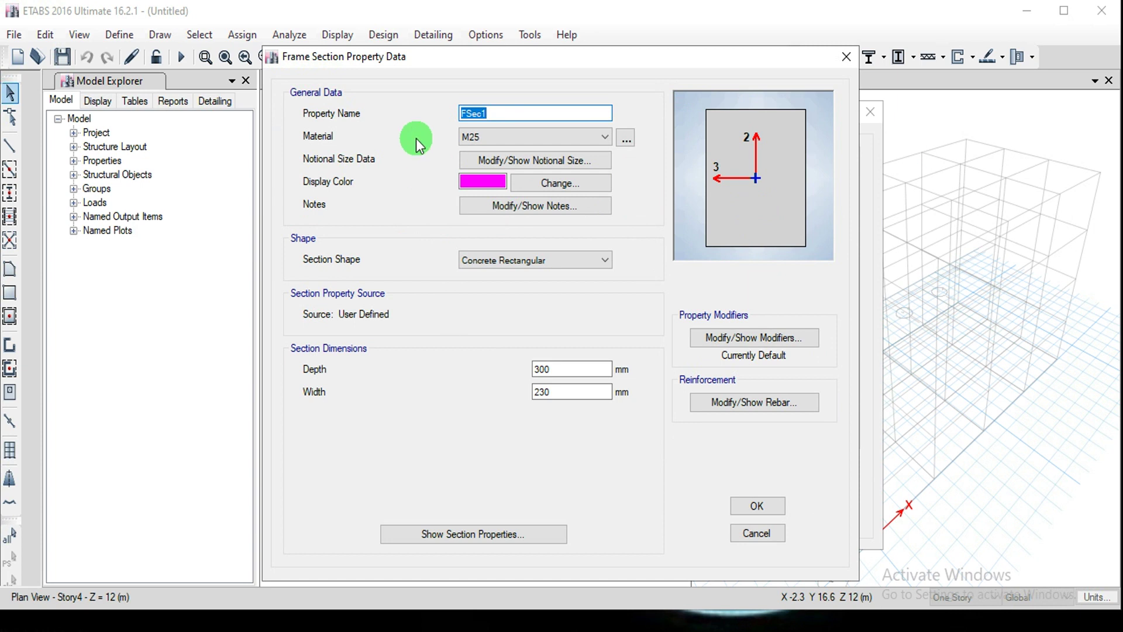
{"action": "type", "text": "BE"}
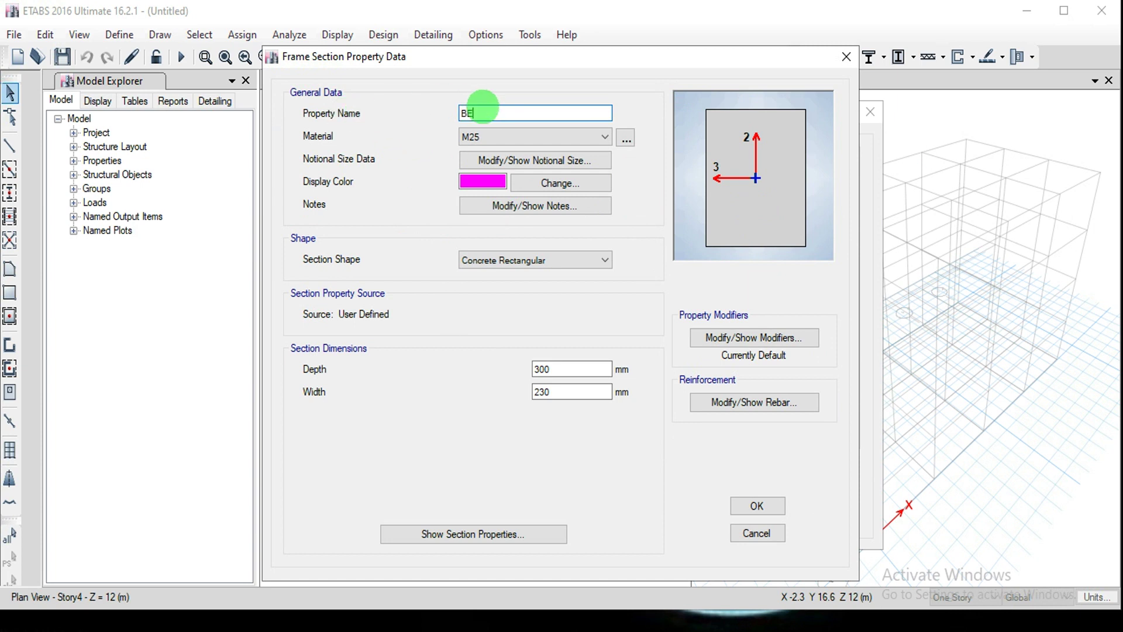
{"action": "type", "text": "AM 230"}
{"action": "key", "text": "Tab"}
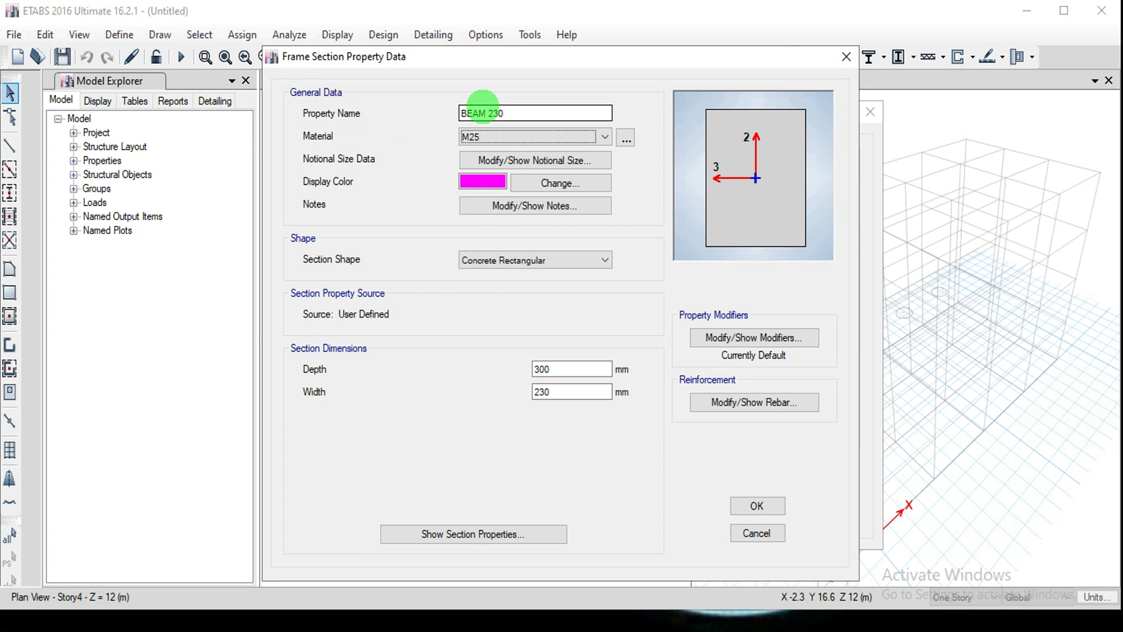
{"action": "left_click", "coordinate": [544, 111]}
{"action": "type", "text": "X 230"}
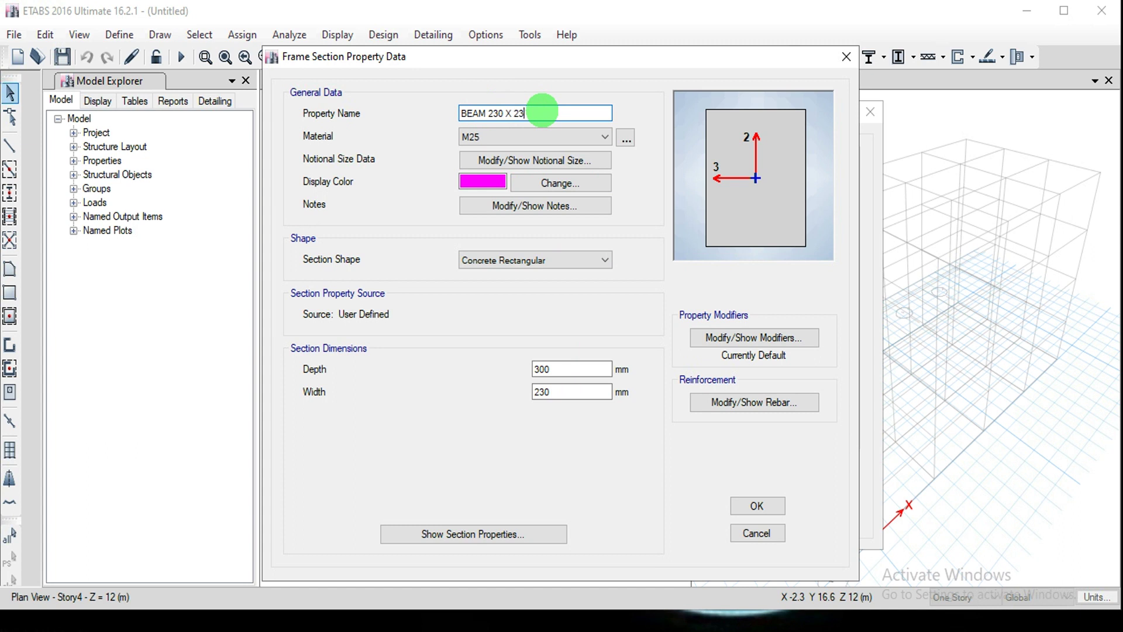
Step: Set the new beam's depth to 230 mm, accept its reinforcement data, and save the frame sections
{"action": "left_click", "coordinate": [572, 369]}
{"action": "type", "text": "230"}
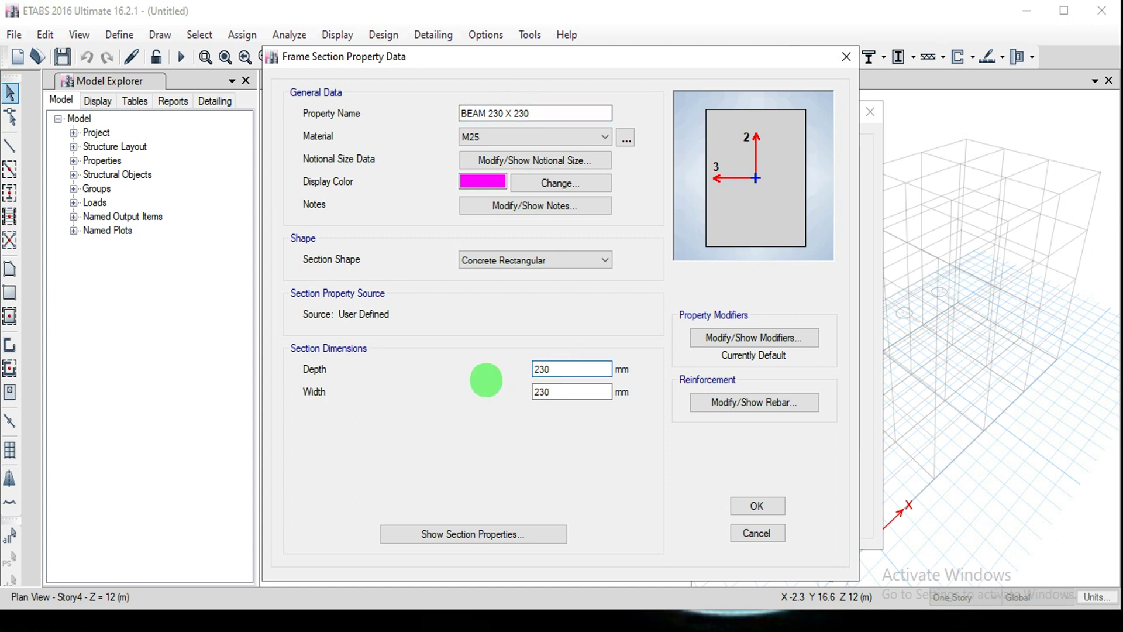
{"action": "left_click", "coordinate": [721, 404]}
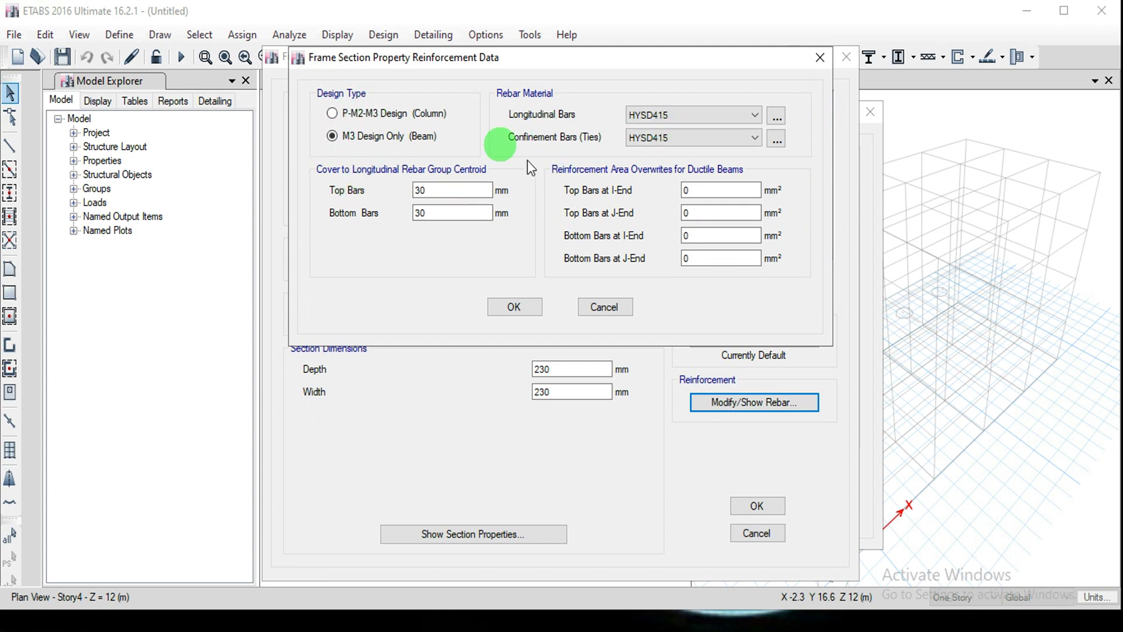
{"action": "left_click", "coordinate": [515, 308]}
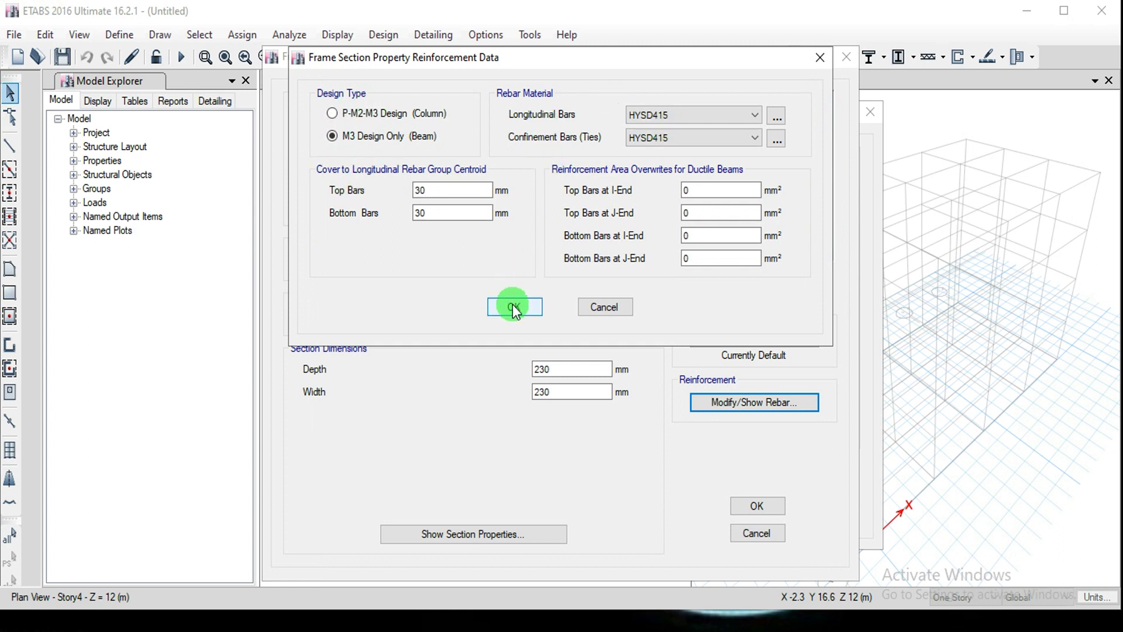
{"action": "left_click", "coordinate": [755, 507]}
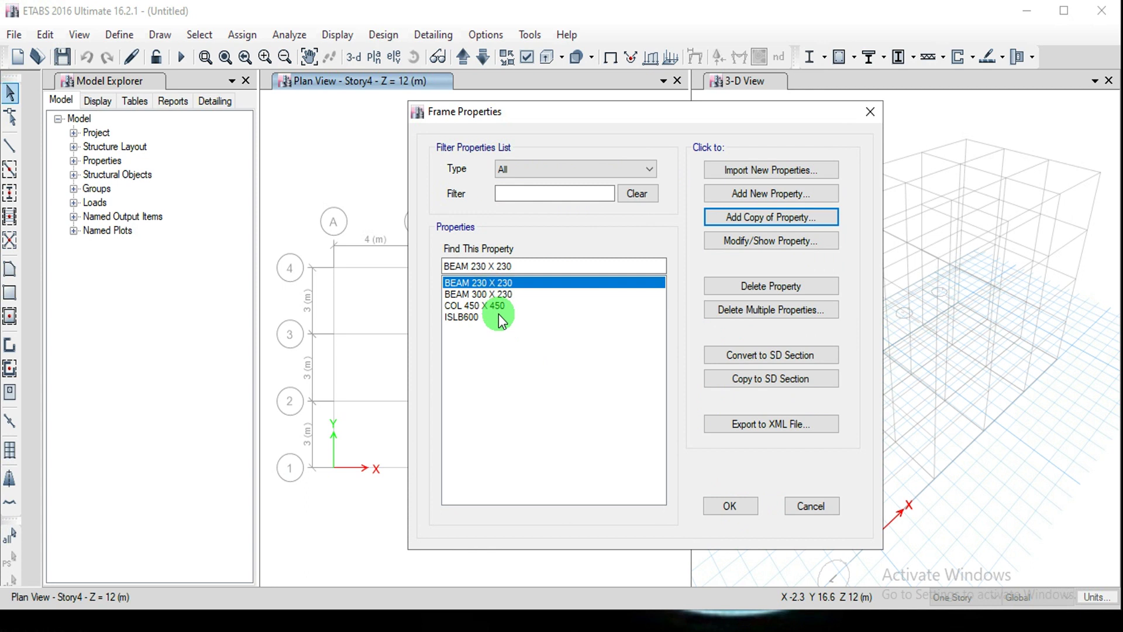
{"action": "left_click", "coordinate": [719, 517]}
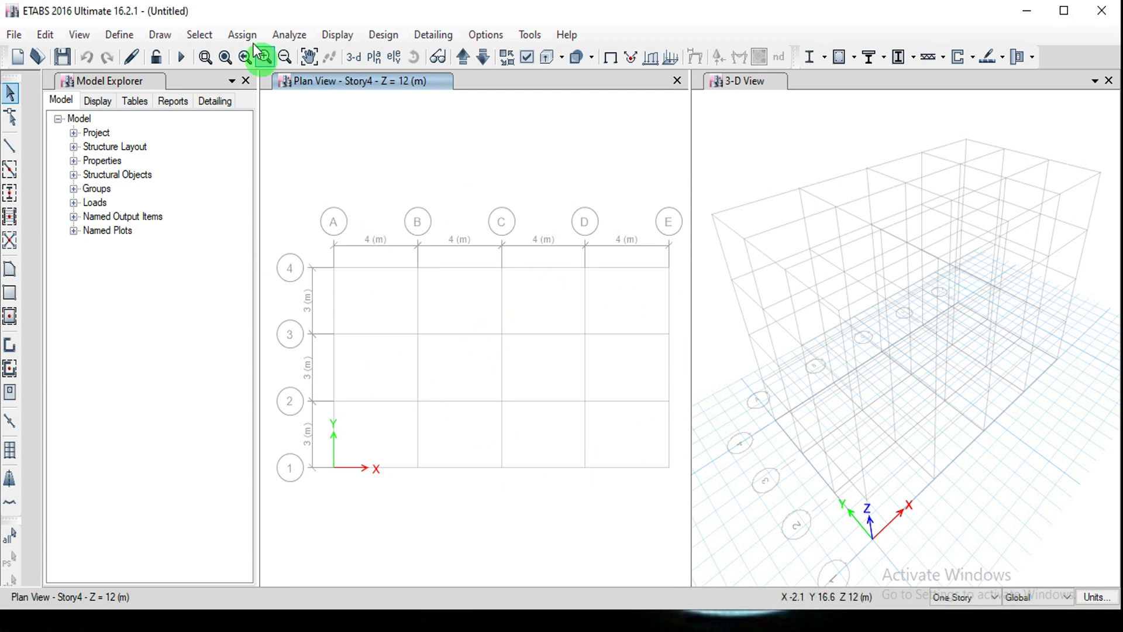
Step: Delete the Plank1 property from the slab section definitions
{"action": "left_click", "coordinate": [117, 34]}
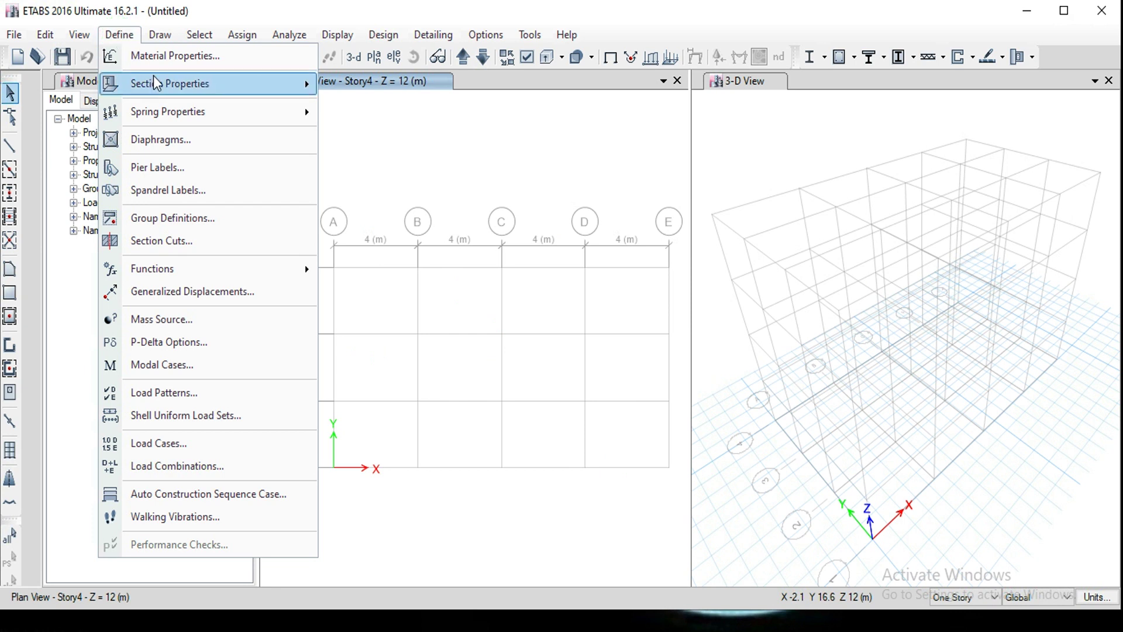
{"action": "mouse_move", "coordinate": [154, 77]}
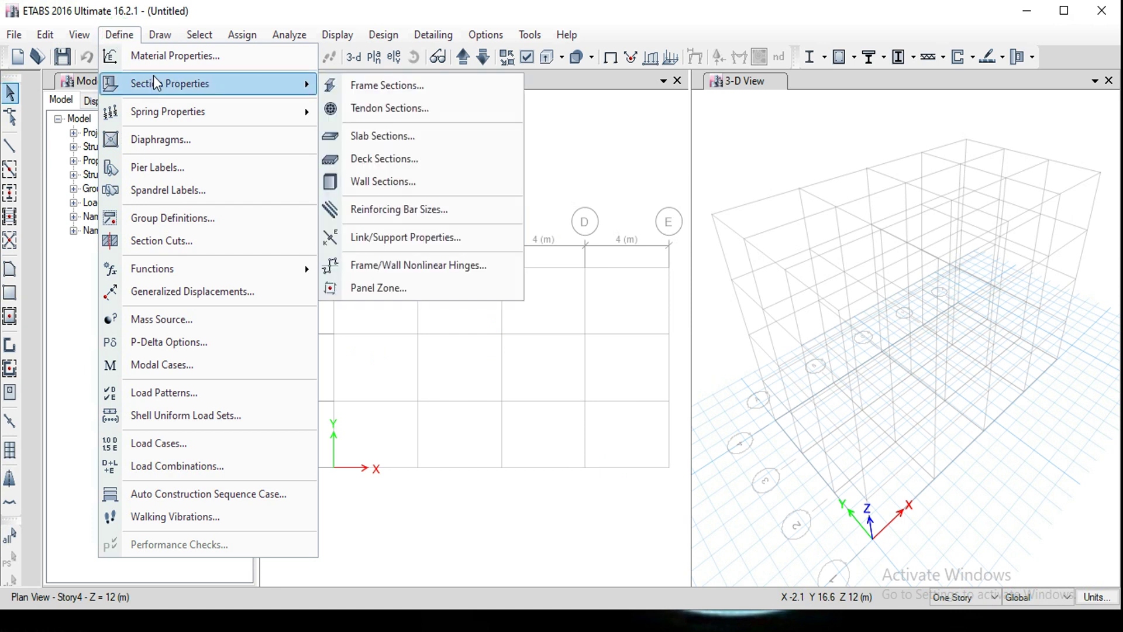
{"action": "left_click", "coordinate": [366, 139]}
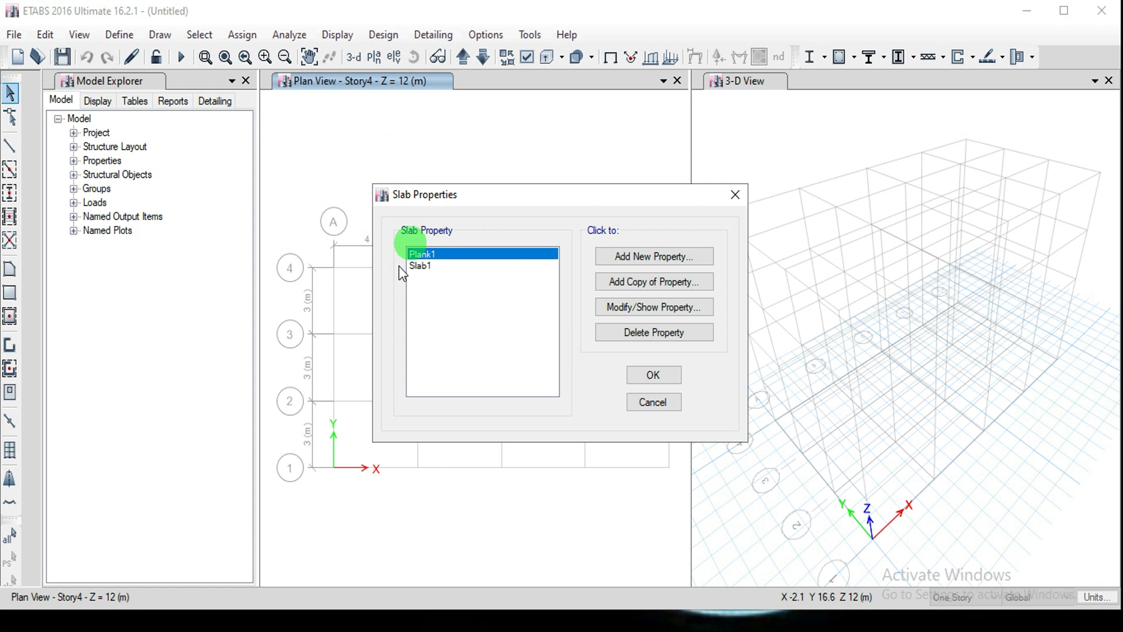
{"action": "left_click", "coordinate": [609, 331]}
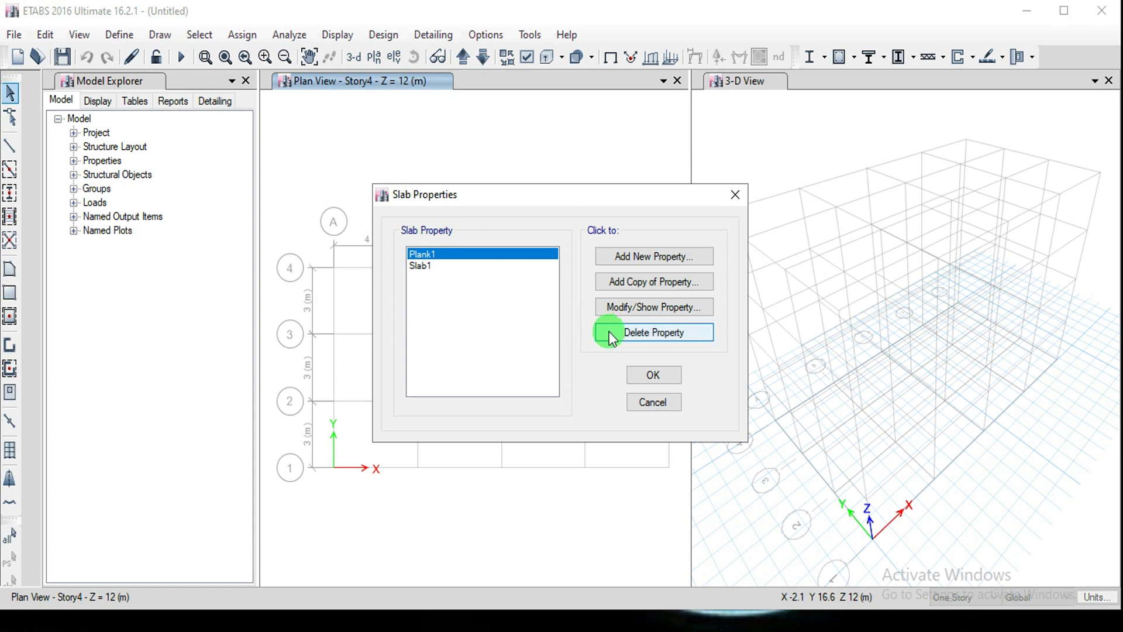
{"action": "left_click", "coordinate": [578, 379]}
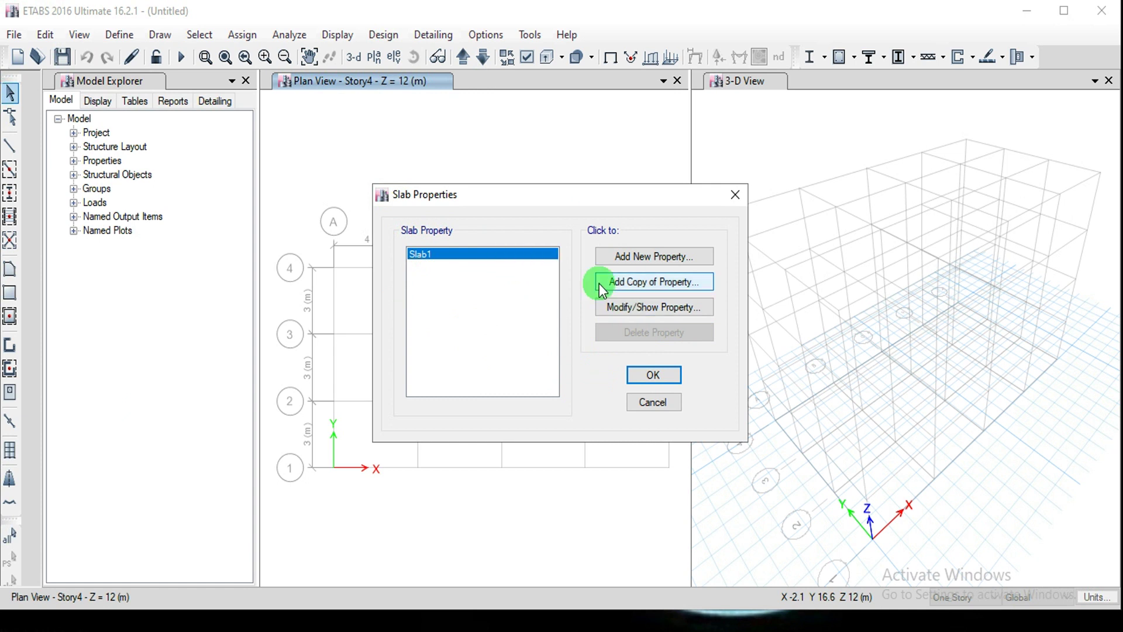
Step: Add a new slab property named SLAB 250MM and assign it material M25
{"action": "left_click", "coordinate": [641, 260]}
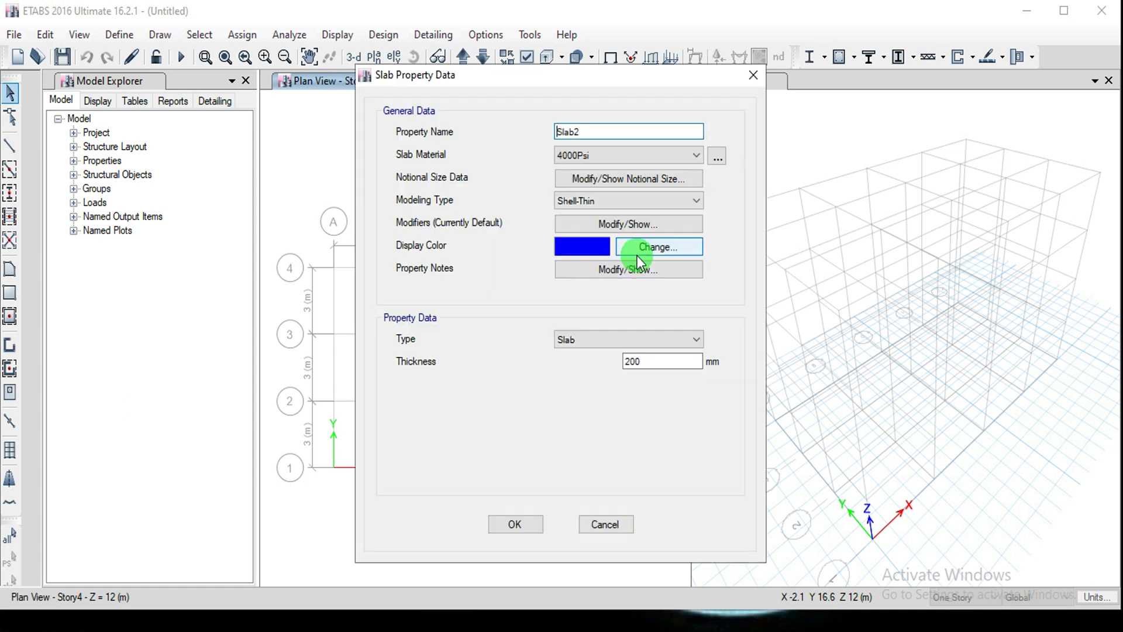
{"action": "left_click", "coordinate": [592, 130]}
{"action": "double_click", "coordinate": [592, 130]}
{"action": "type", "text": "SLAB"}
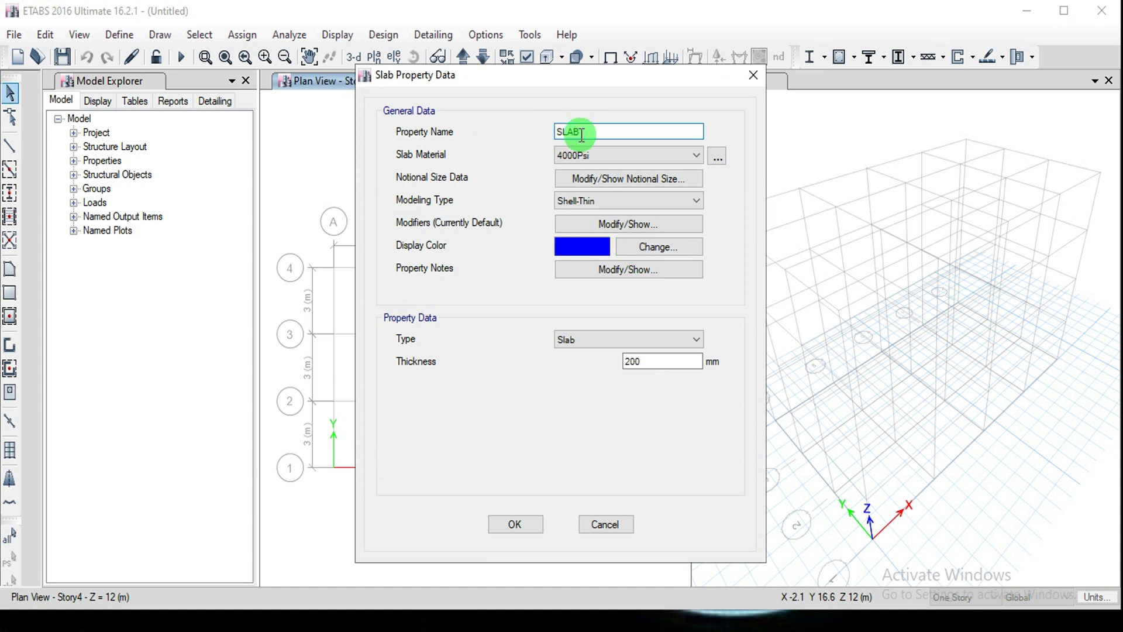
{"action": "type", "text": " 250MM"}
{"action": "left_click", "coordinate": [609, 157]}
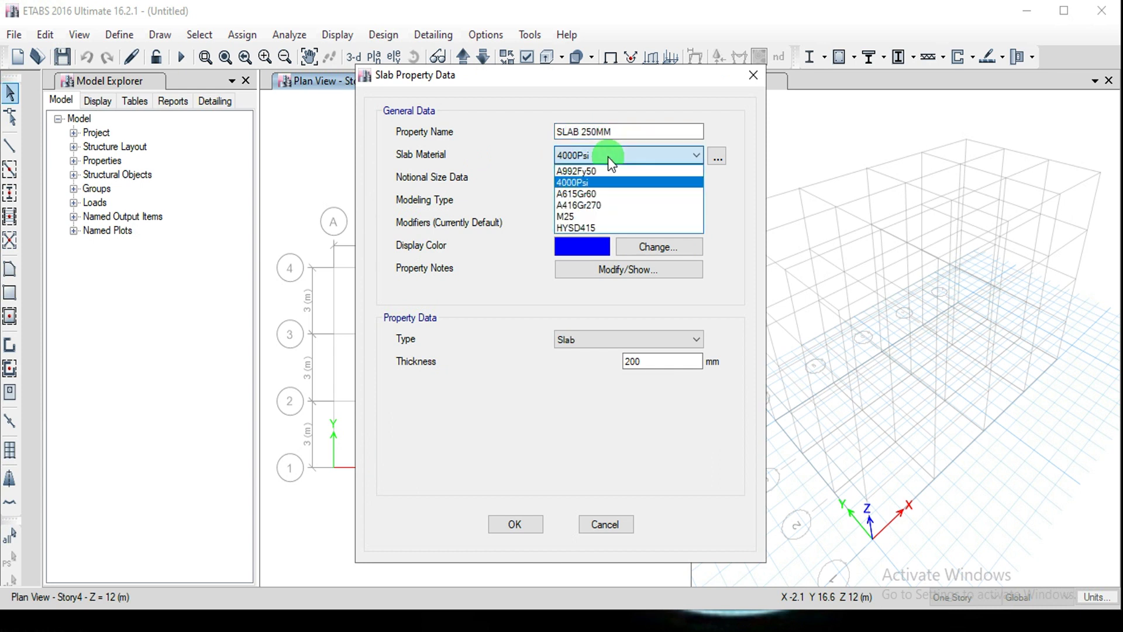
{"action": "left_click", "coordinate": [581, 213]}
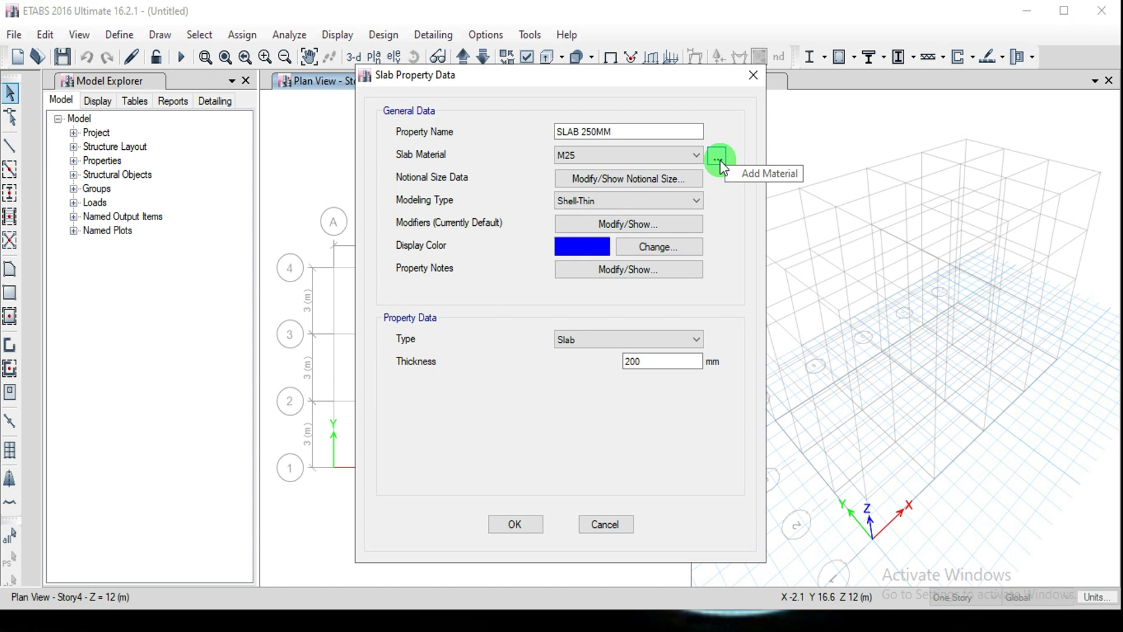
Step: Set the new slab's thickness to 250 mm with Shell-Thin modeling type and save the slab properties
{"action": "double_click", "coordinate": [637, 361]}
{"action": "type", "text": "250"}
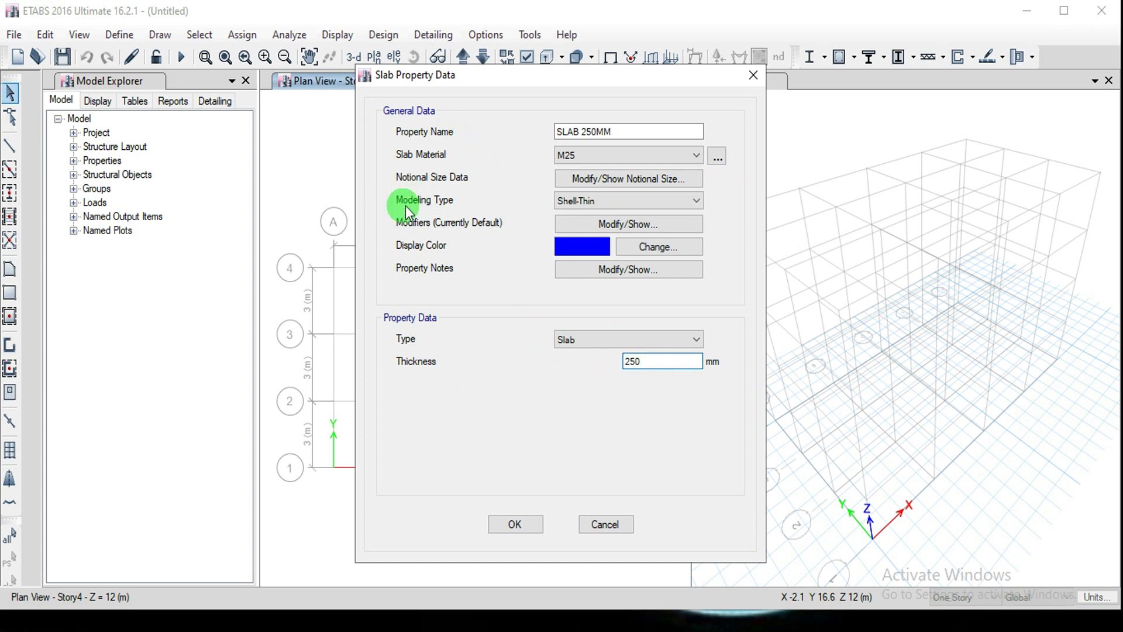
{"action": "left_click", "coordinate": [572, 203]}
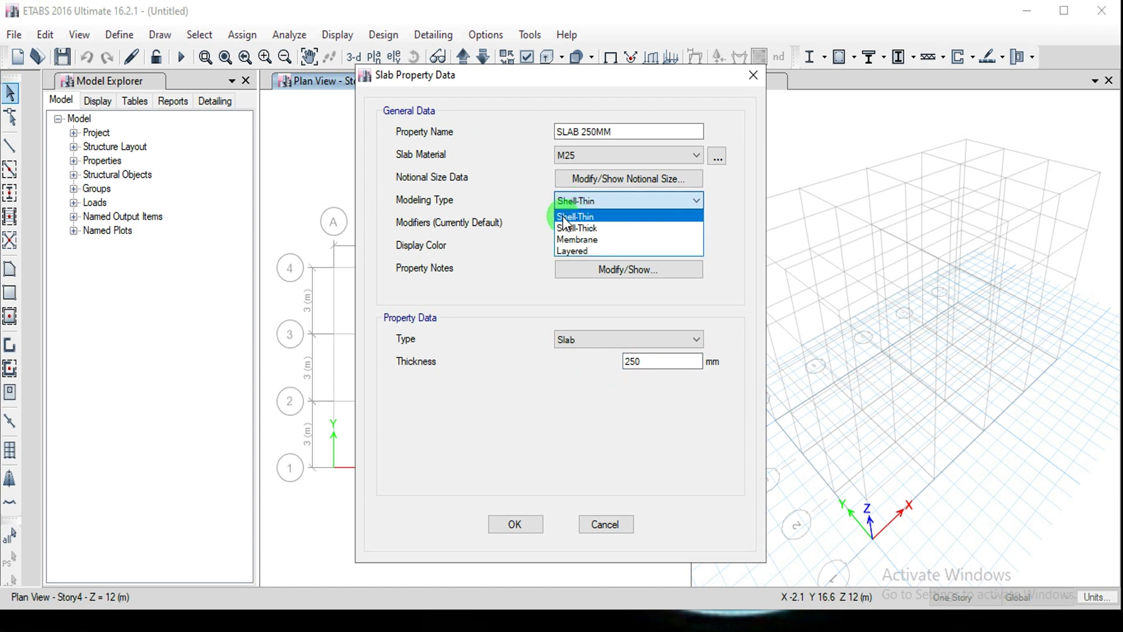
{"action": "left_click", "coordinate": [616, 216]}
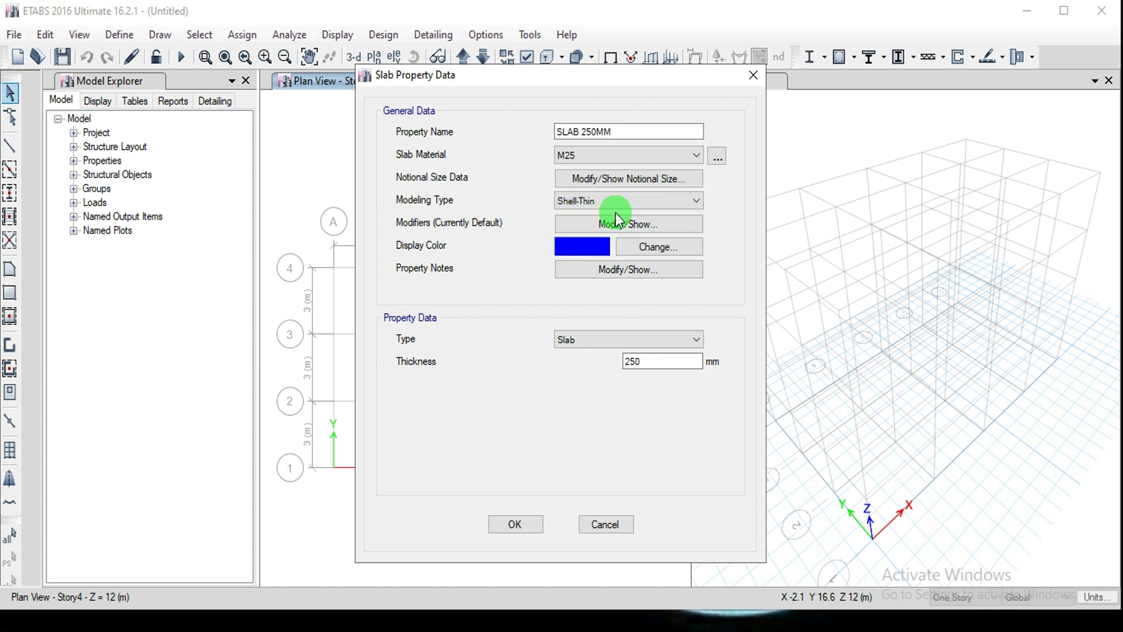
{"action": "left_click", "coordinate": [517, 527]}
{"action": "left_click", "coordinate": [642, 377]}
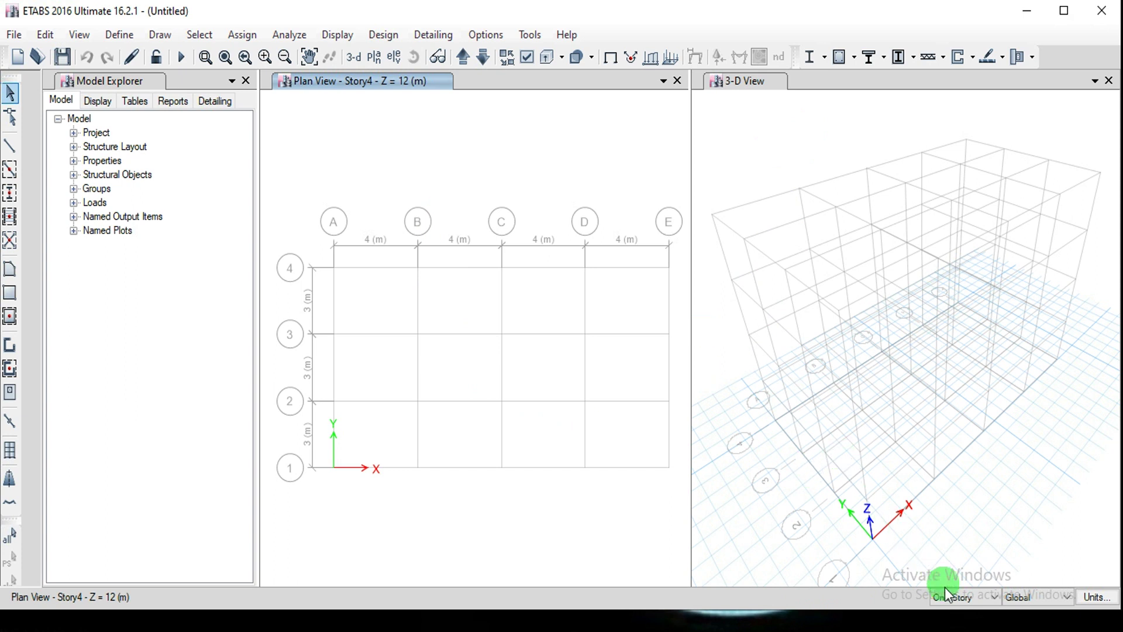
Step: Set the story drawing scope to Similar Stories
{"action": "left_click", "coordinate": [955, 599]}
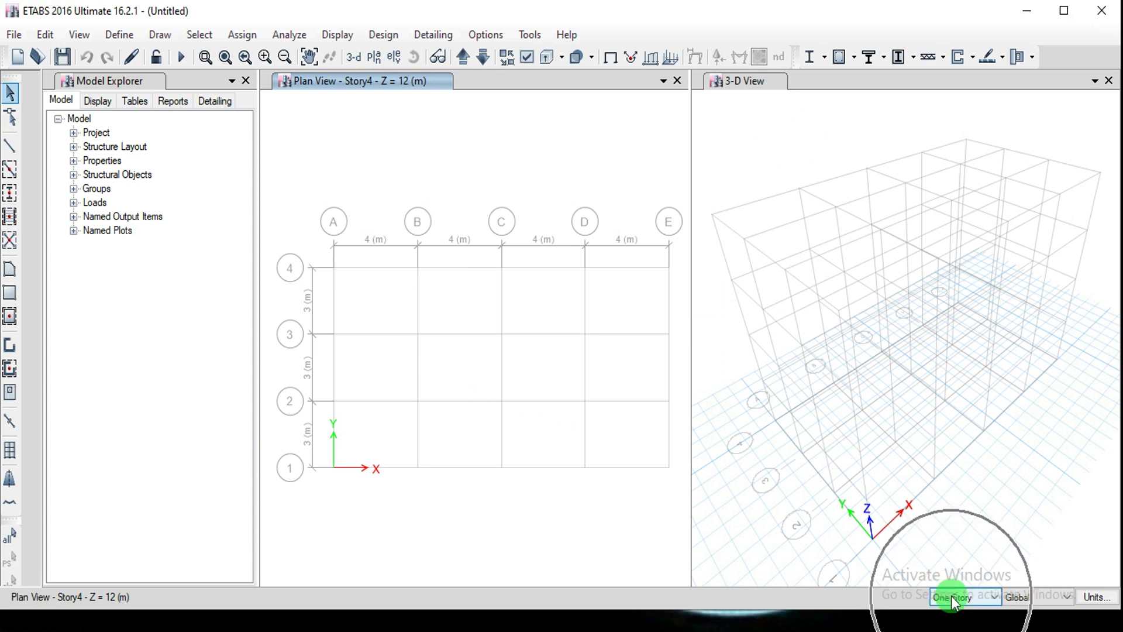
{"action": "left_click", "coordinate": [958, 602]}
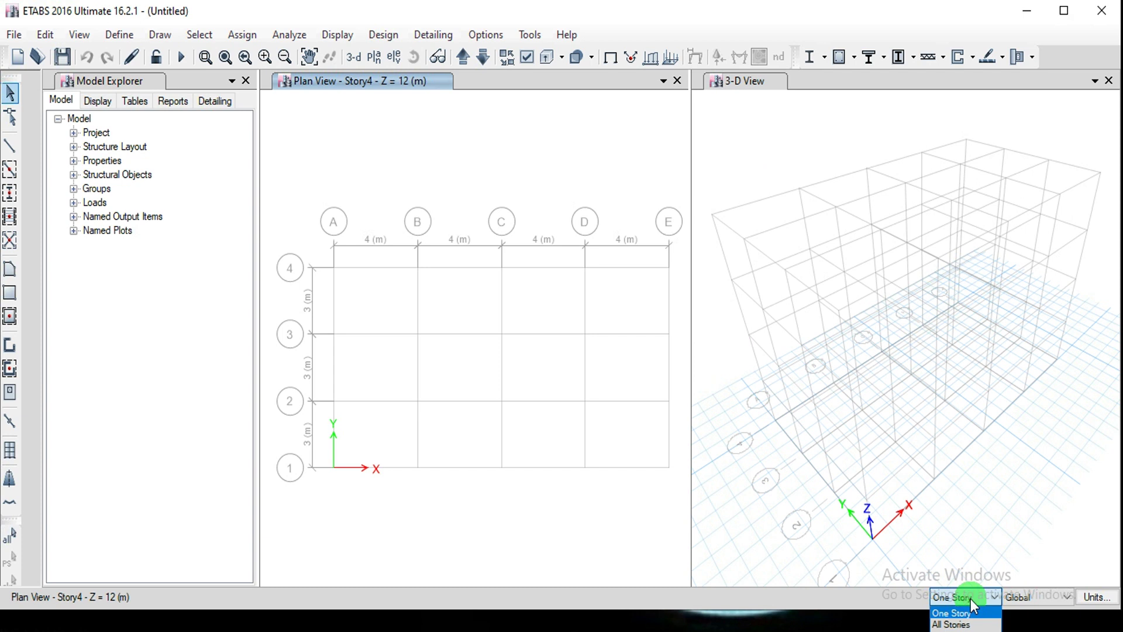
{"action": "left_click", "coordinate": [963, 630]}
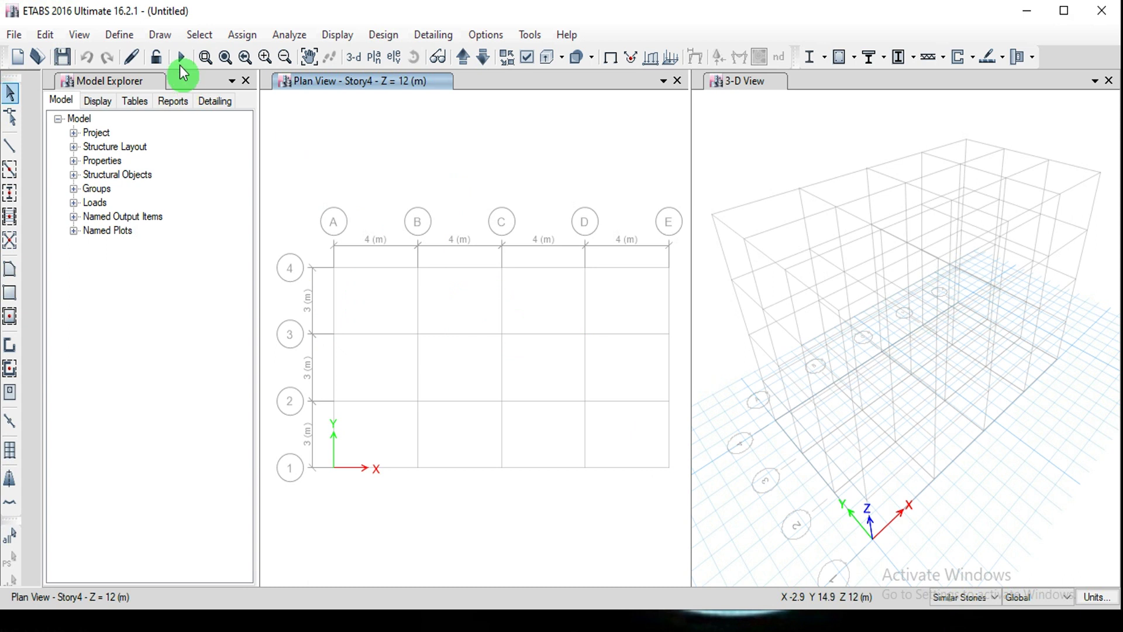
Step: Quick-draw BEAM 300 X 230 beams along the perimeter grid lines 1, 4, A and E in the plan view
{"action": "left_click", "coordinate": [160, 35]}
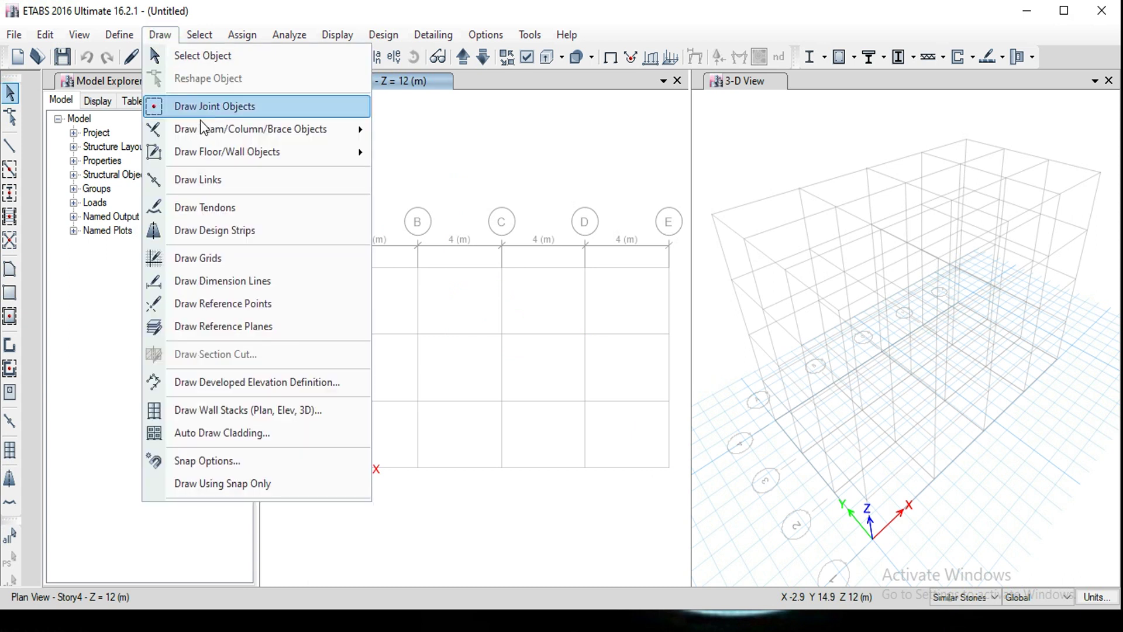
{"action": "mouse_move", "coordinate": [206, 138]}
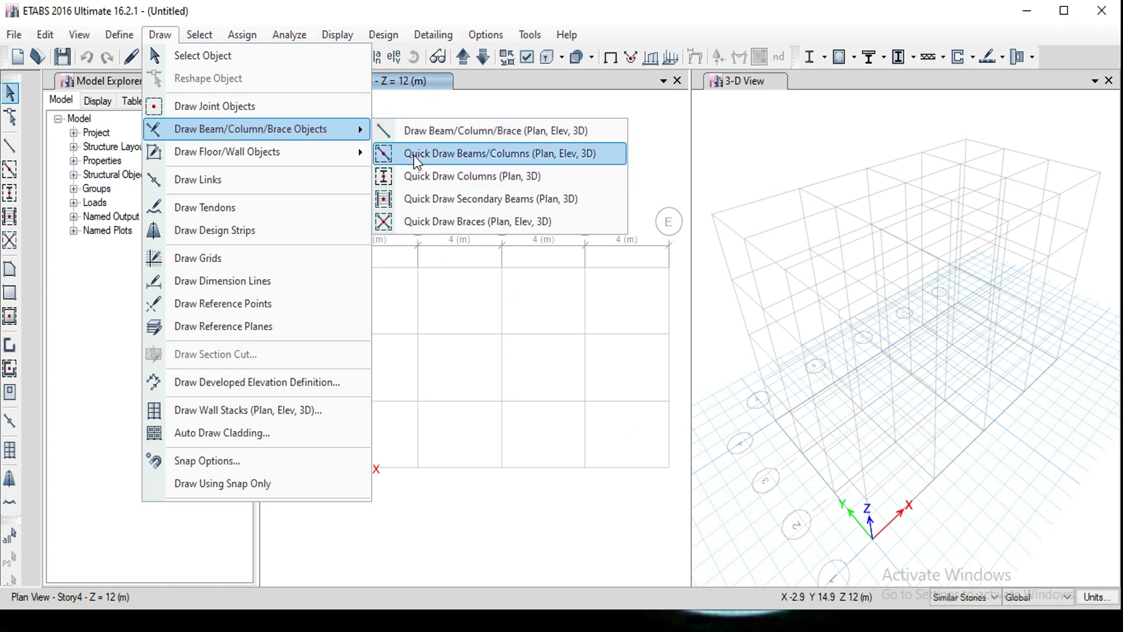
{"action": "left_click", "coordinate": [26, 353]}
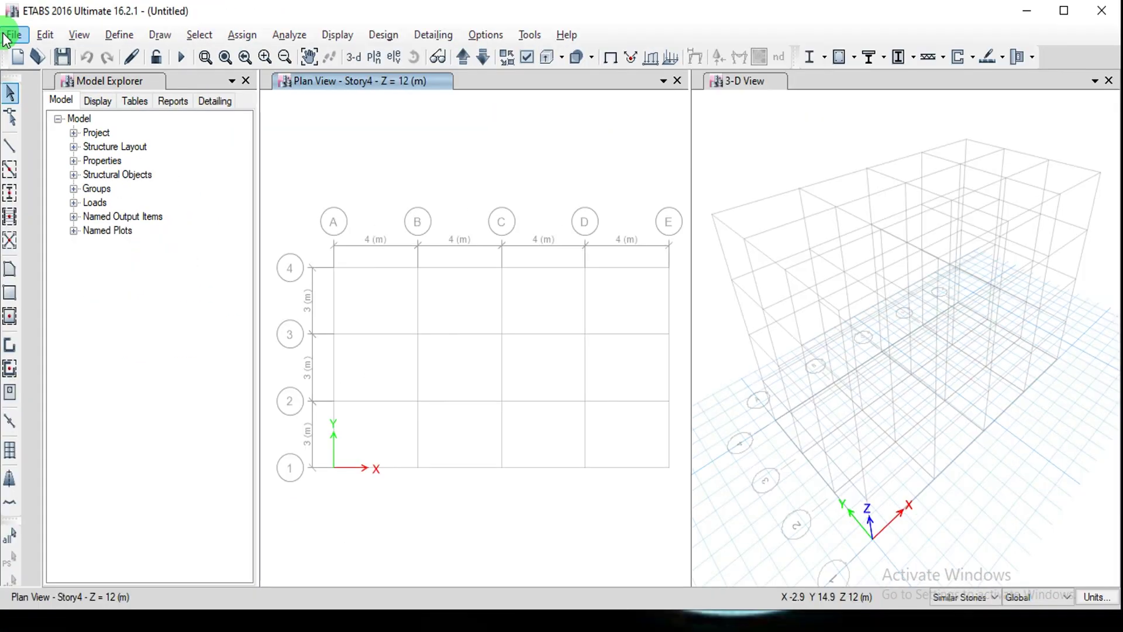
{"action": "left_click", "coordinate": [164, 36]}
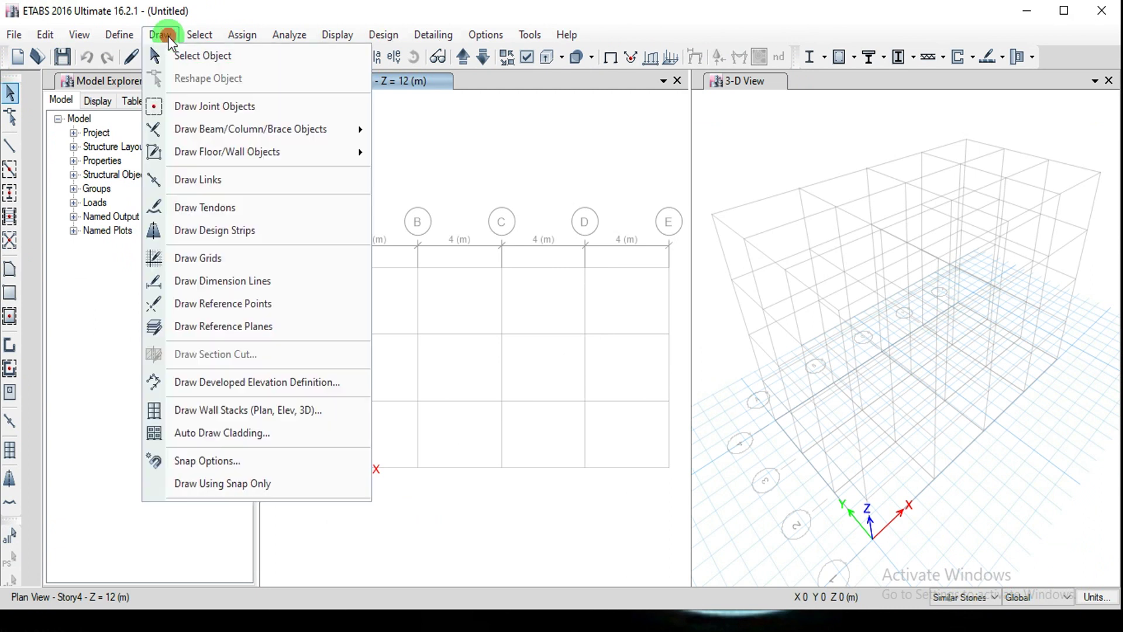
{"action": "mouse_move", "coordinate": [217, 130]}
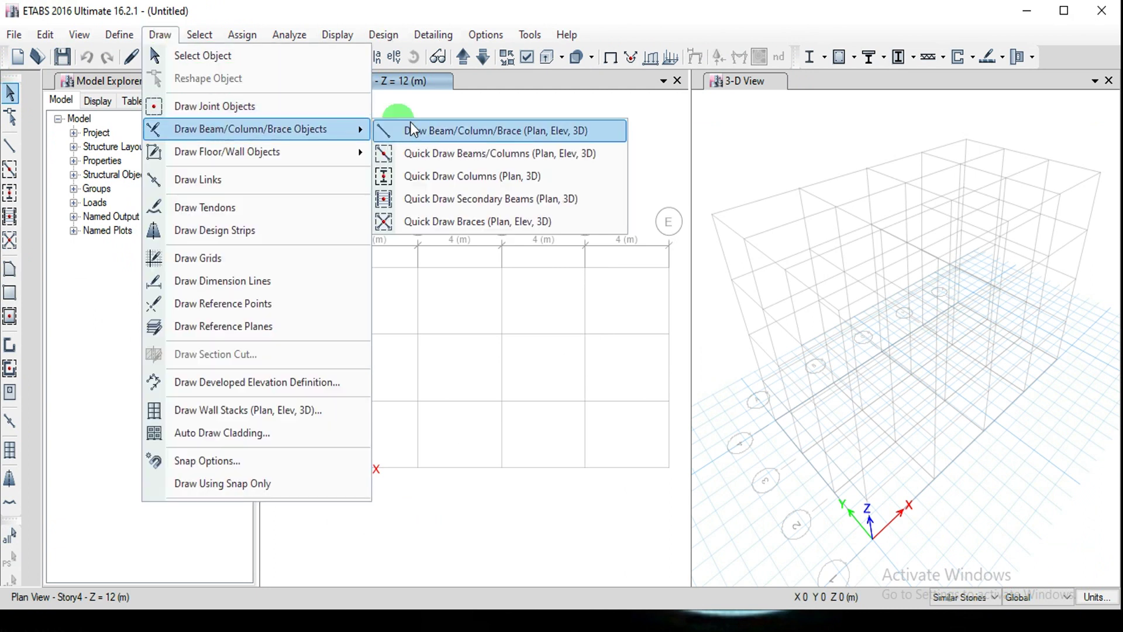
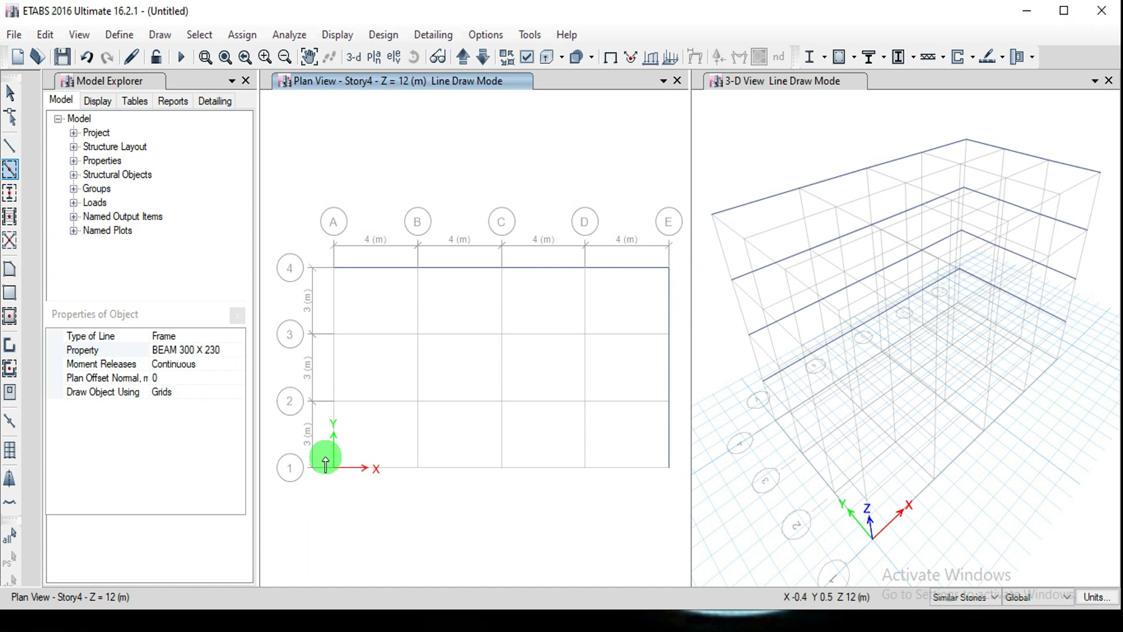
{"action": "left_click_drag", "start_coordinate": [325, 256], "coordinate": [345, 483]}
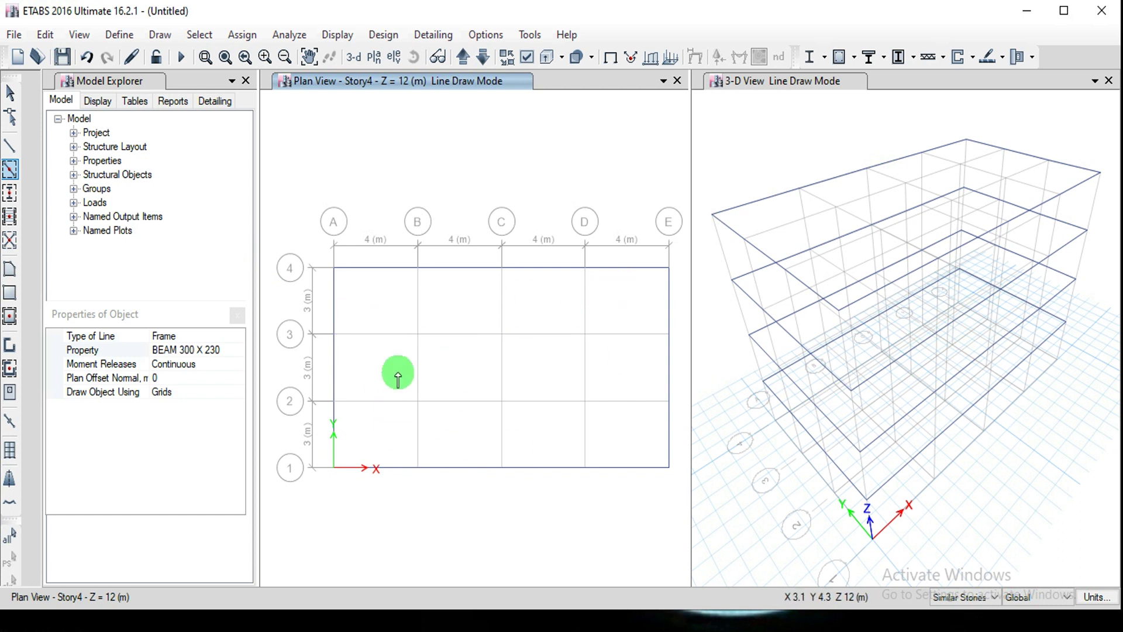
Step: Quick-draw BEAM 300 X 230 beams across all bays of the interior grid lines 3 and 2
{"action": "left_click", "coordinate": [375, 338]}
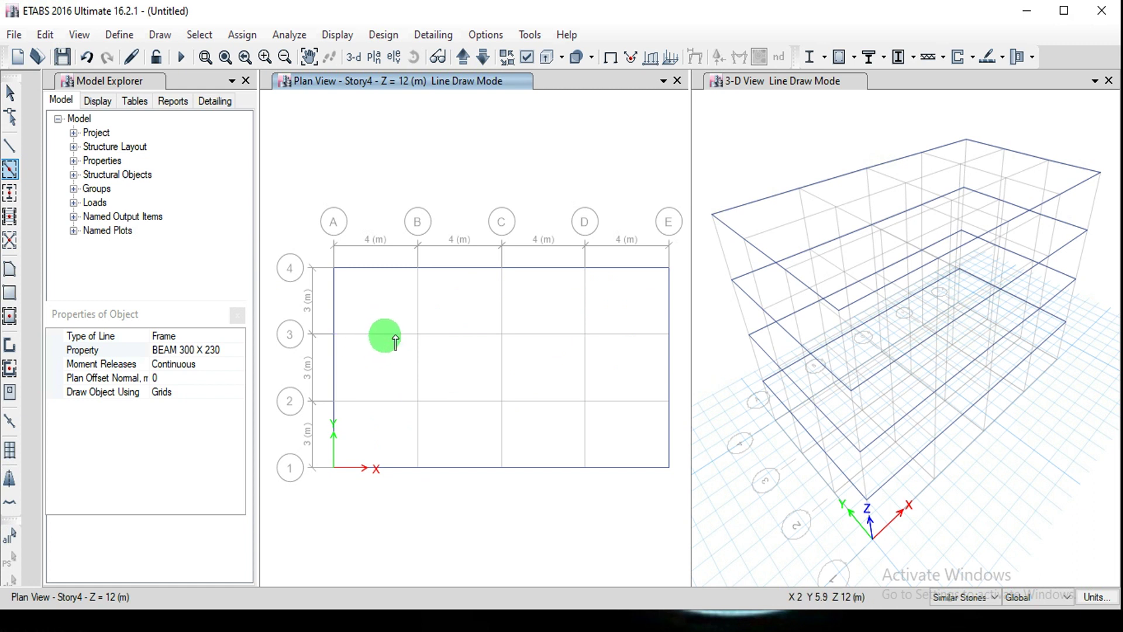
{"action": "left_click", "coordinate": [460, 336]}
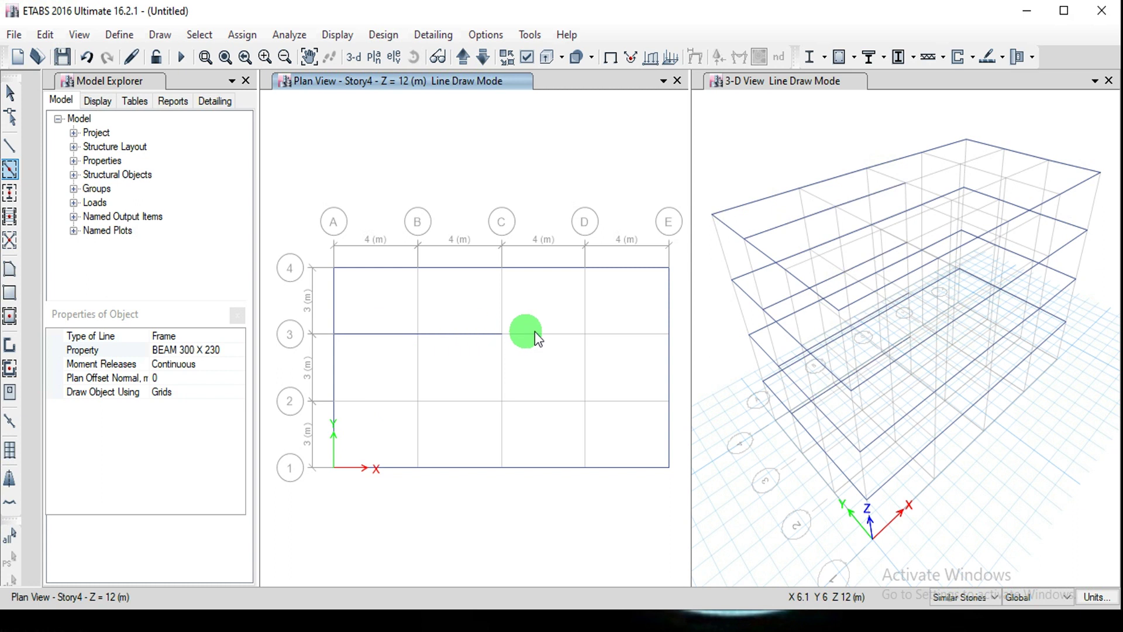
{"action": "left_click", "coordinate": [541, 337]}
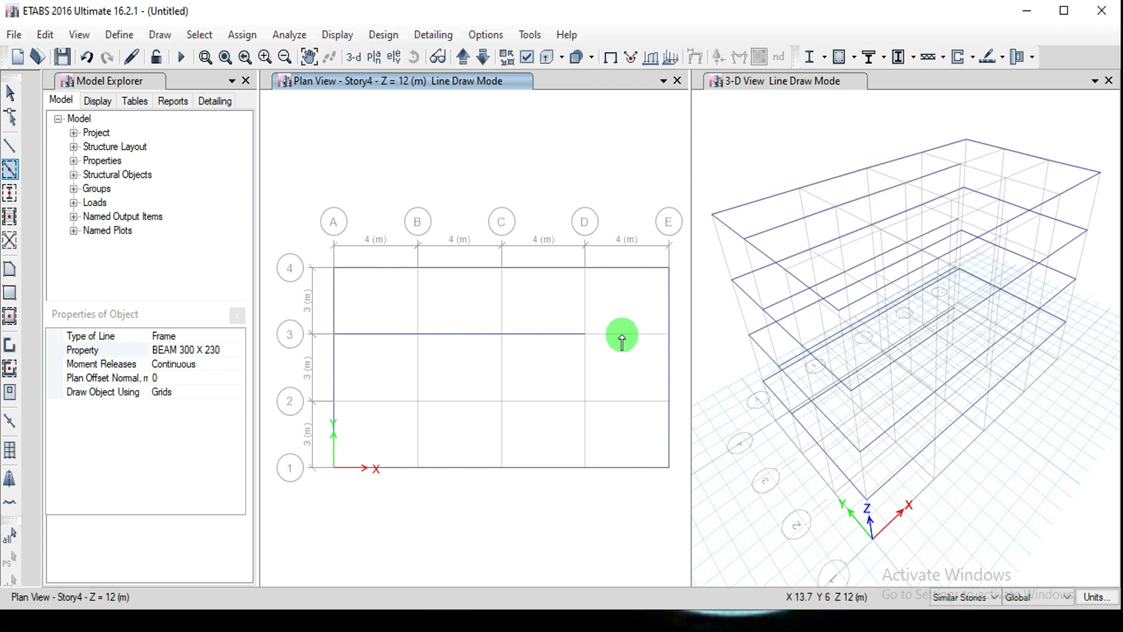
{"action": "left_click", "coordinate": [622, 334]}
{"action": "left_click_drag", "start_coordinate": [316, 397], "coordinate": [691, 419]}
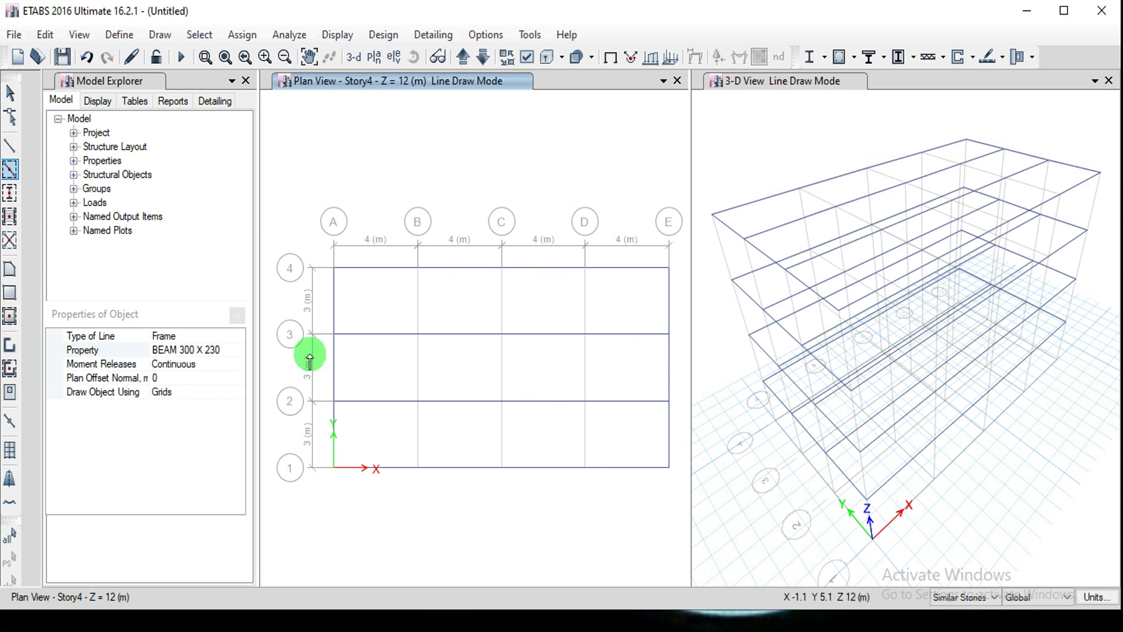
Step: Switch the drawing property to BEAM 230 X 230 and quick-draw beams along grid lines B, C and D
{"action": "left_click", "coordinate": [233, 350]}
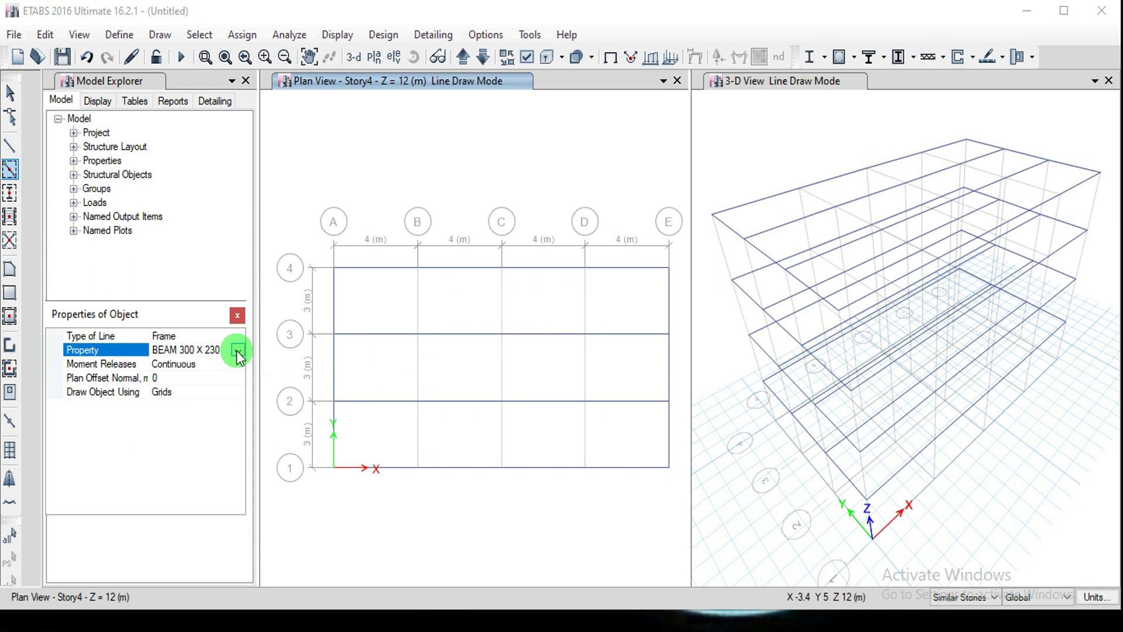
{"action": "left_click", "coordinate": [237, 351]}
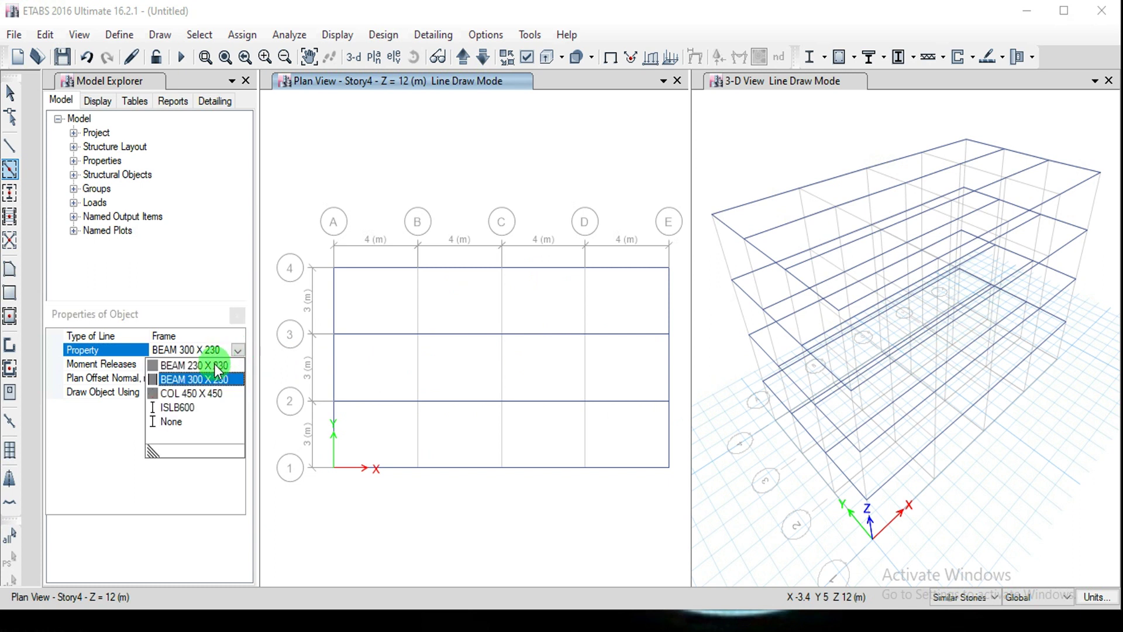
{"action": "left_click", "coordinate": [216, 366]}
{"action": "left_click_drag", "start_coordinate": [410, 257], "coordinate": [432, 485]}
{"action": "left_click_drag", "start_coordinate": [489, 259], "coordinate": [514, 474]}
{"action": "mouse_move", "coordinate": [590, 268]}
{"action": "left_mouse_down"}
{"action": "mouse_move", "coordinate": [578, 263]}
{"action": "mouse_move", "coordinate": [627, 504]}
{"action": "left_mouse_up"}
{"action": "left_click_drag", "start_coordinate": [572, 309], "coordinate": [563, 323]}
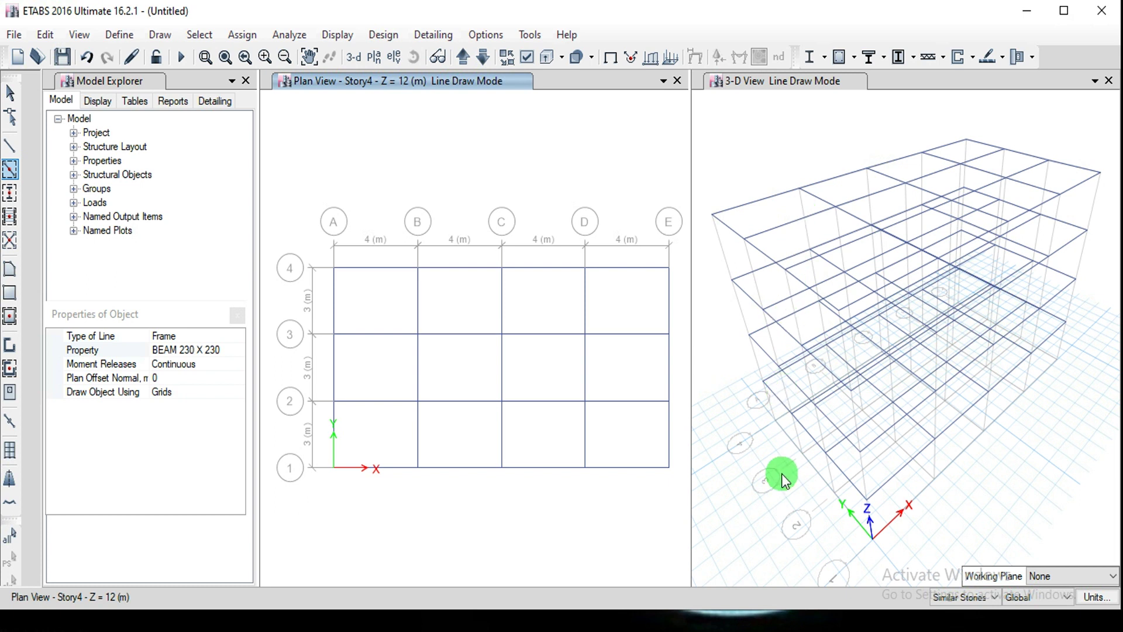
Step: Quick-draw COL 450 X 450 columns at all grid intersections in the plan, using the middle-center cardinal point
{"action": "left_click", "coordinate": [153, 40]}
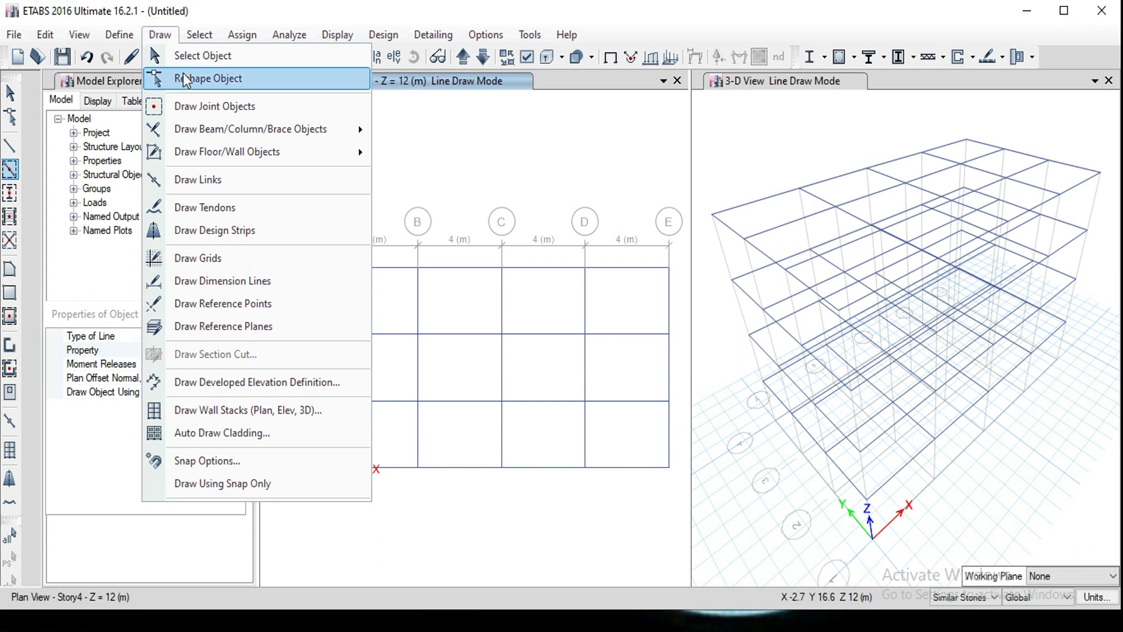
{"action": "mouse_move", "coordinate": [204, 138]}
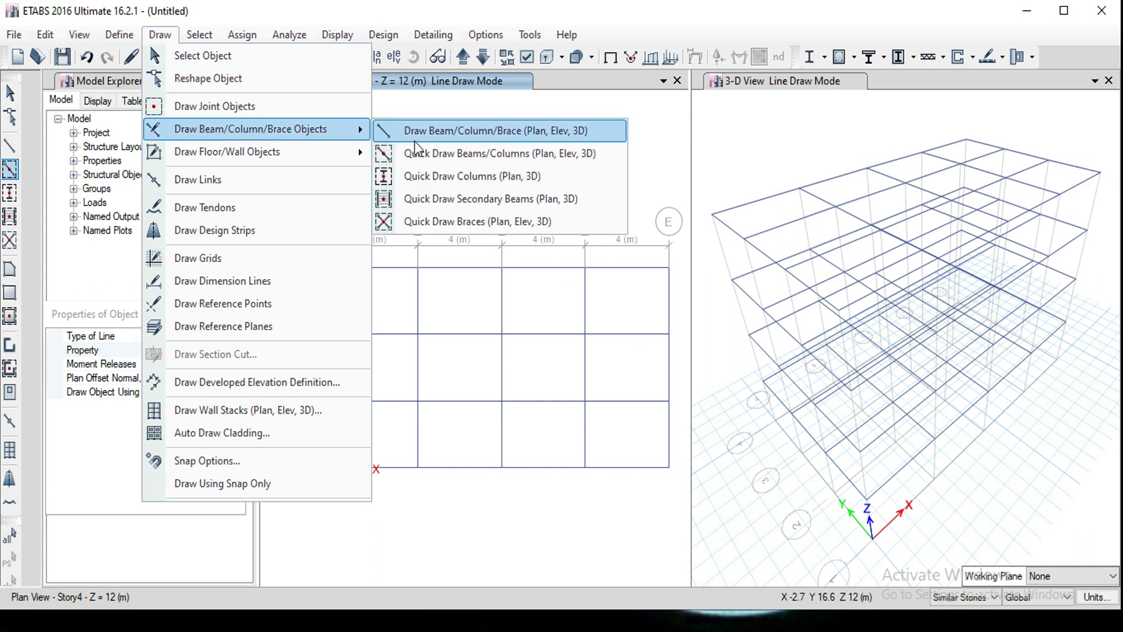
{"action": "left_click", "coordinate": [419, 178]}
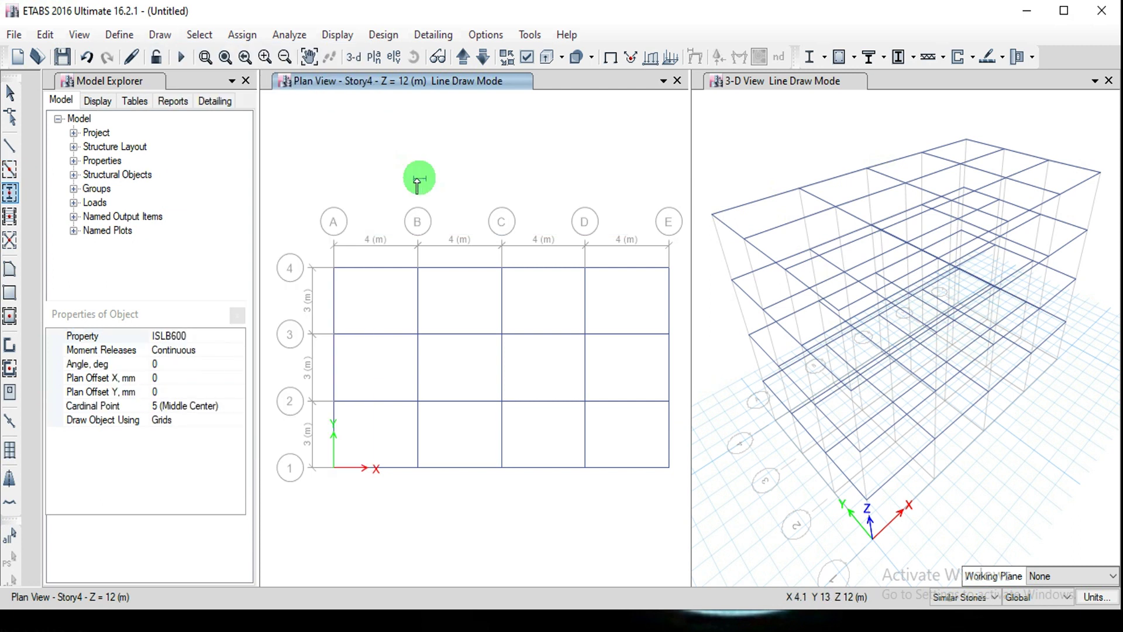
{"action": "left_click", "coordinate": [233, 341]}
{"action": "left_click", "coordinate": [237, 338]}
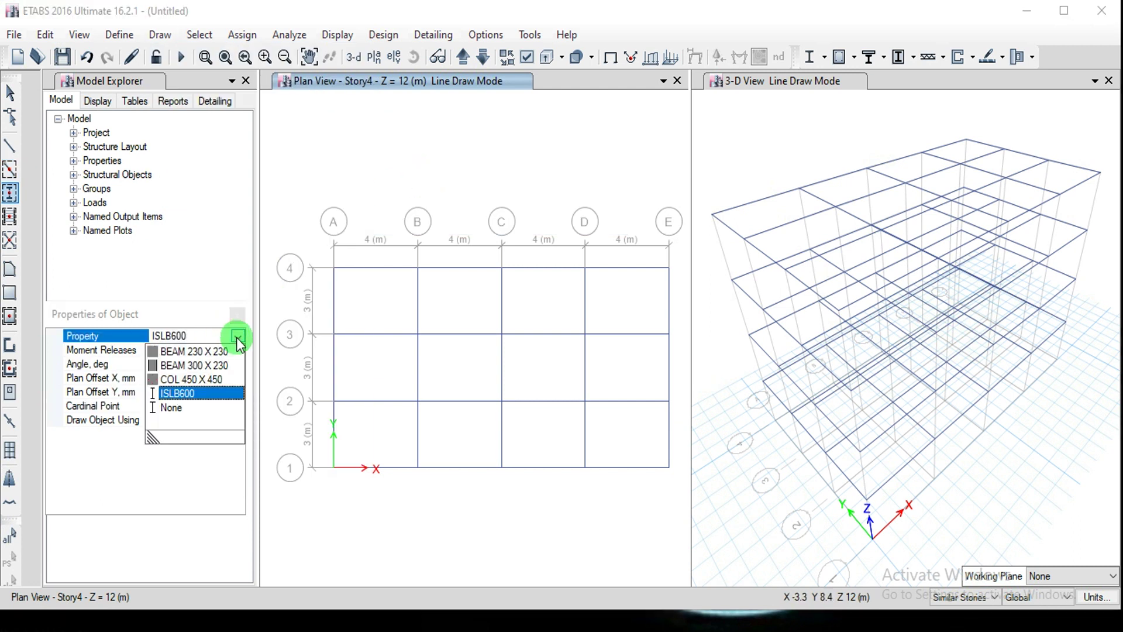
{"action": "left_click", "coordinate": [205, 380]}
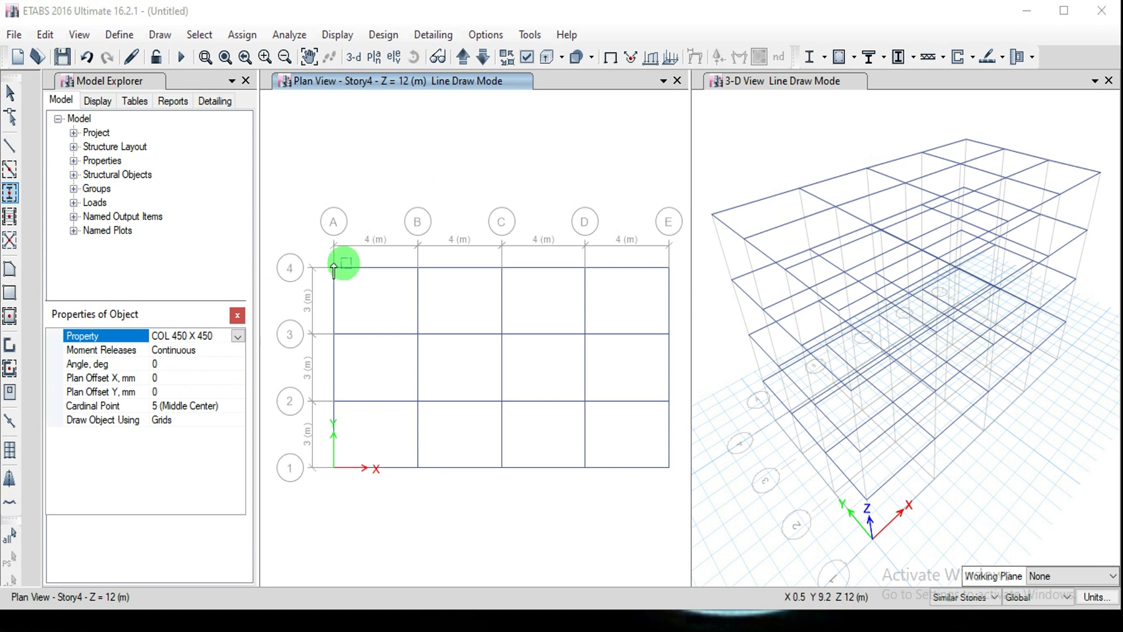
{"action": "left_click_drag", "start_coordinate": [329, 262], "coordinate": [683, 489]}
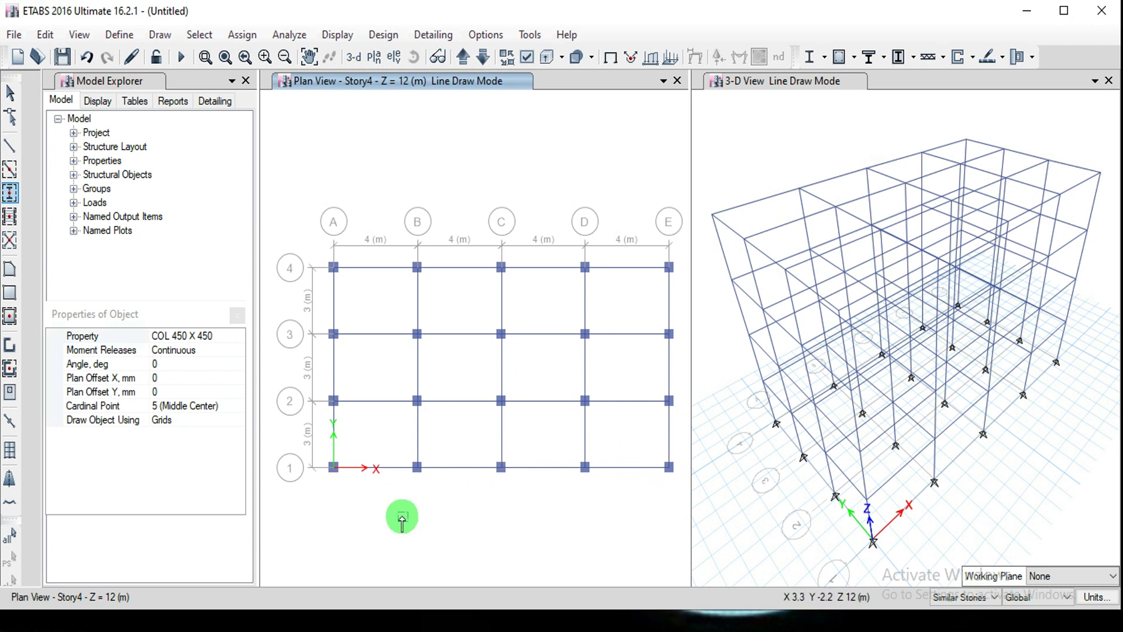
{"action": "key", "text": "Escape"}
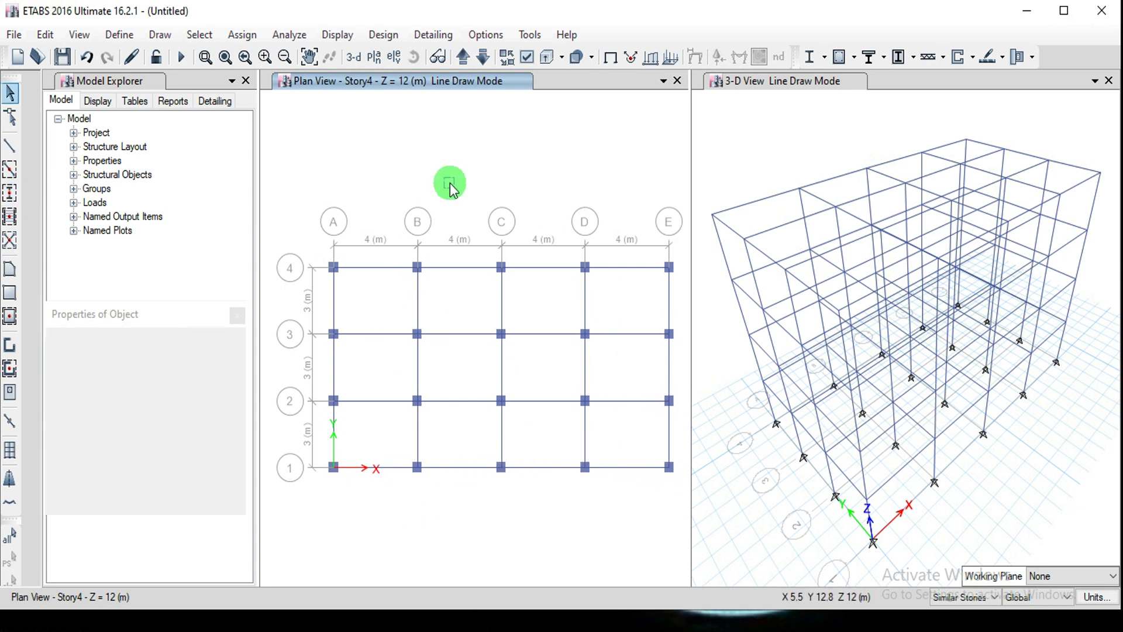
Step: Quick-draw Slab1 floor panels in all bays between grid lines 3 and 4 of the Story4 plan
{"action": "left_click", "coordinate": [164, 36]}
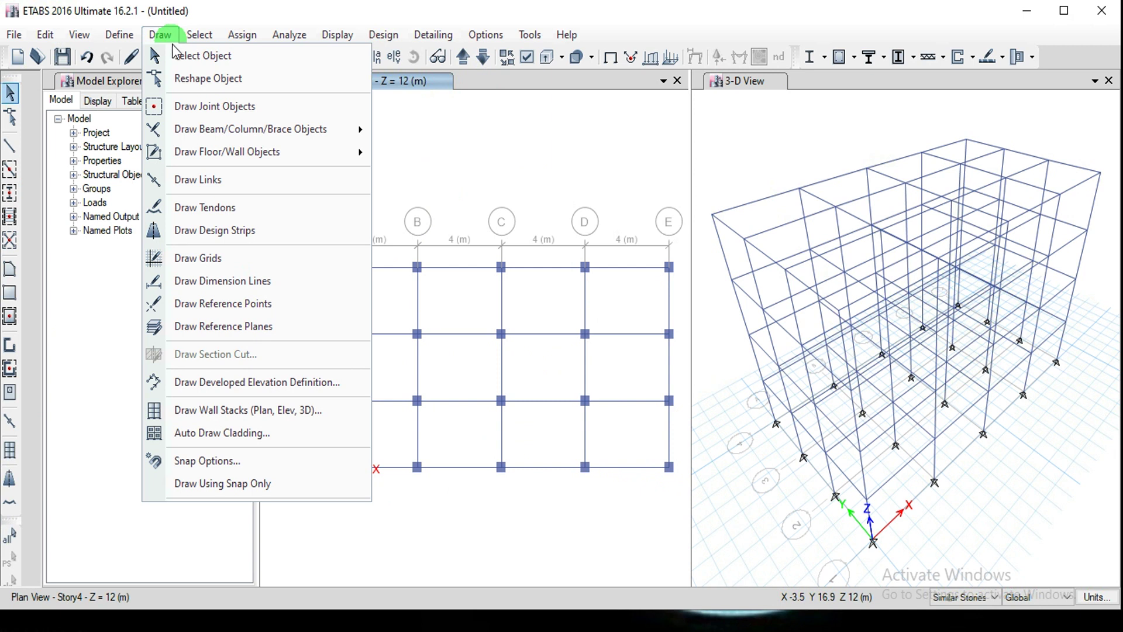
{"action": "mouse_move", "coordinate": [211, 159]}
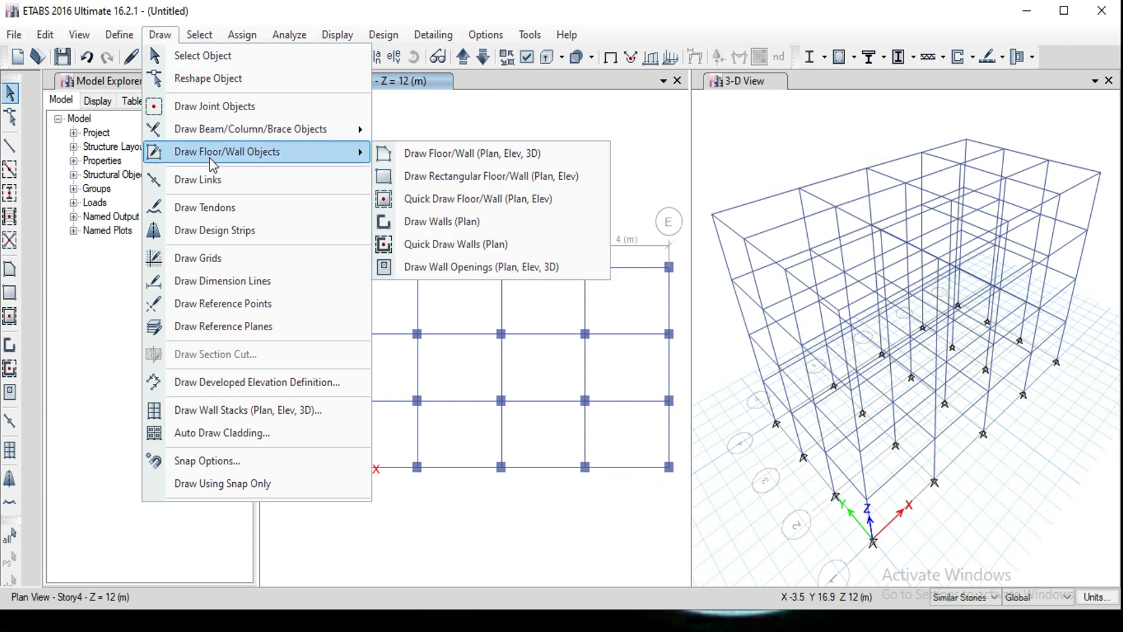
{"action": "left_click", "coordinate": [399, 155]}
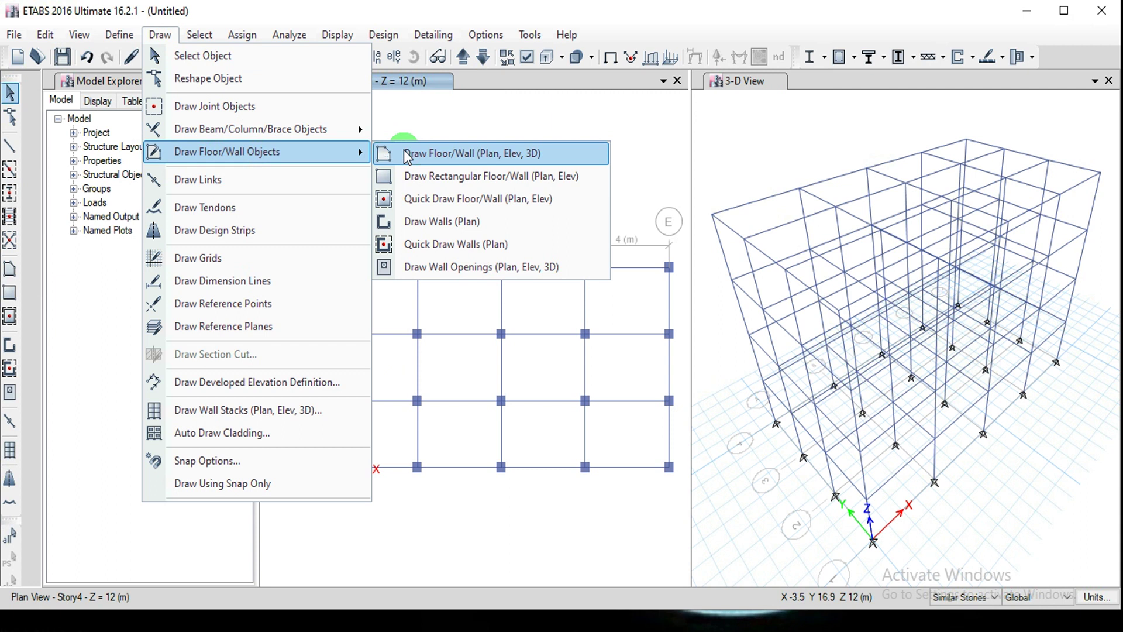
{"action": "left_click", "coordinate": [420, 200]}
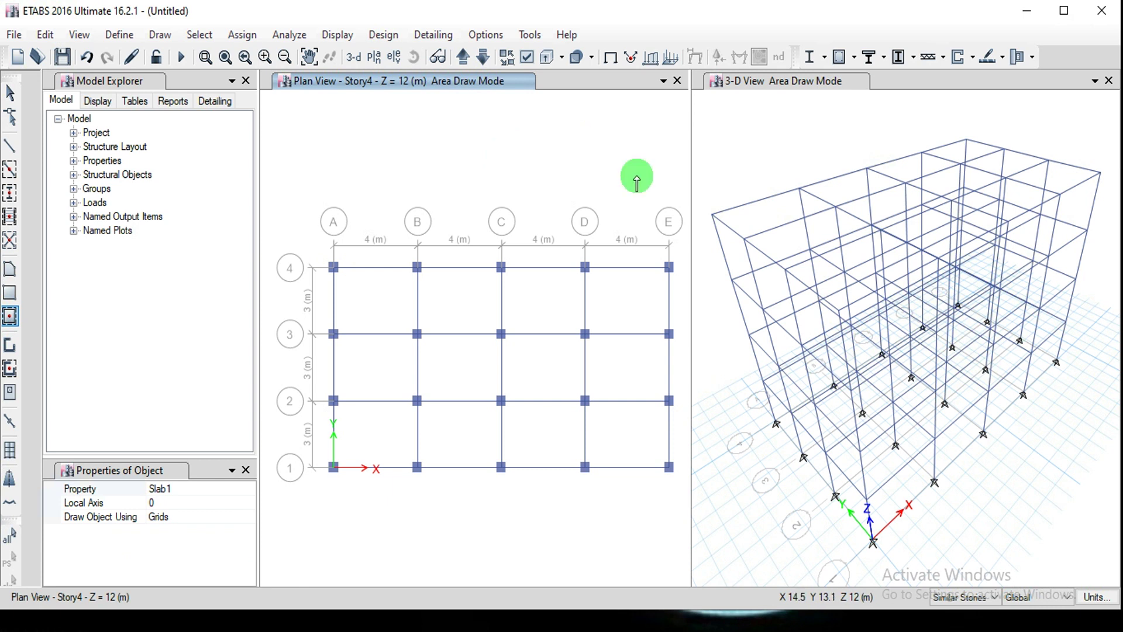
{"action": "left_click", "coordinate": [71, 37]}
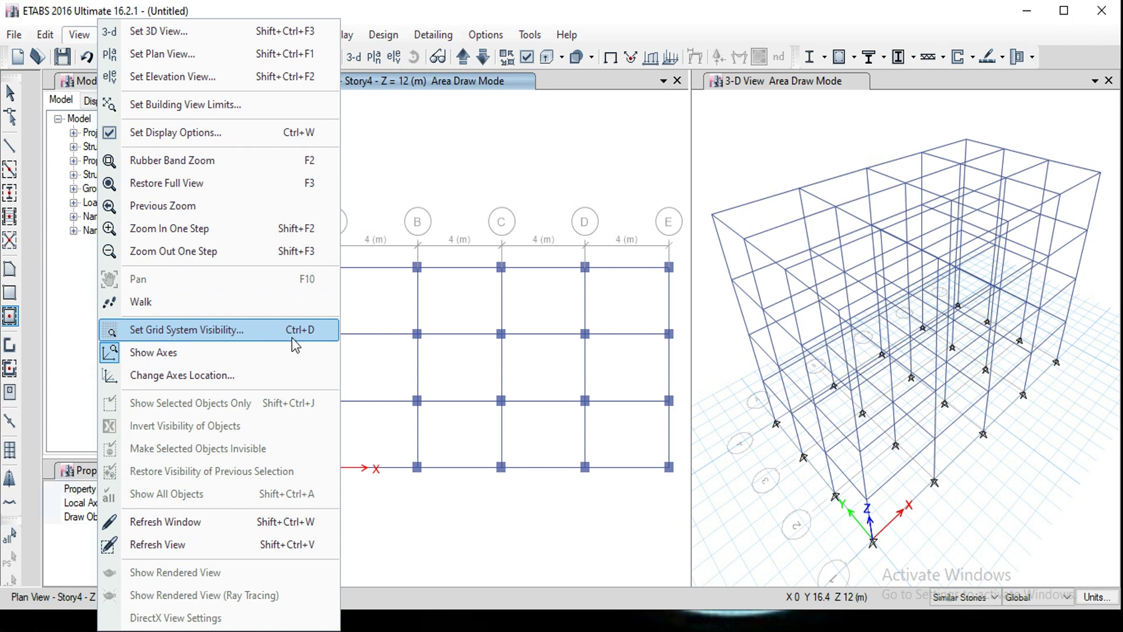
{"action": "left_click", "coordinate": [451, 158]}
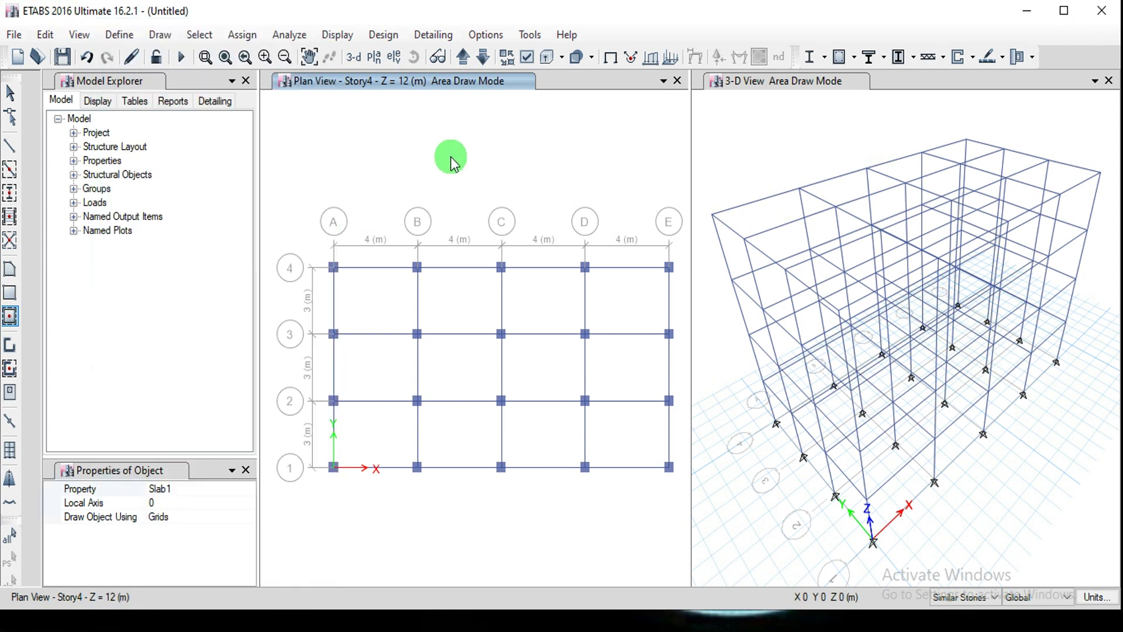
{"action": "left_click", "coordinate": [366, 302]}
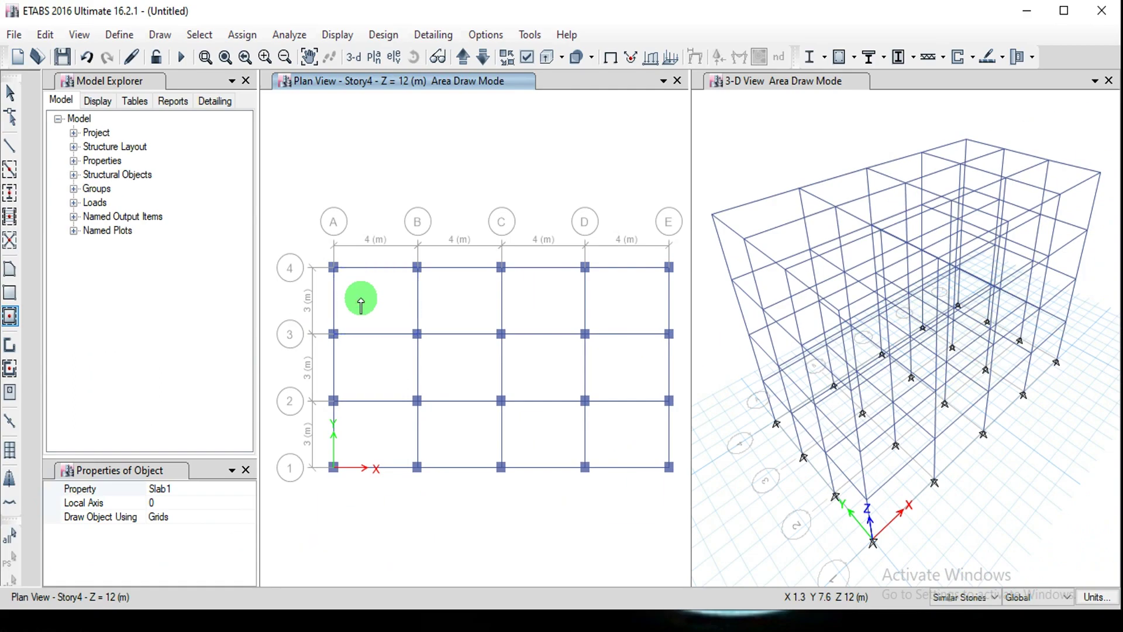
{"action": "left_click", "coordinate": [377, 307]}
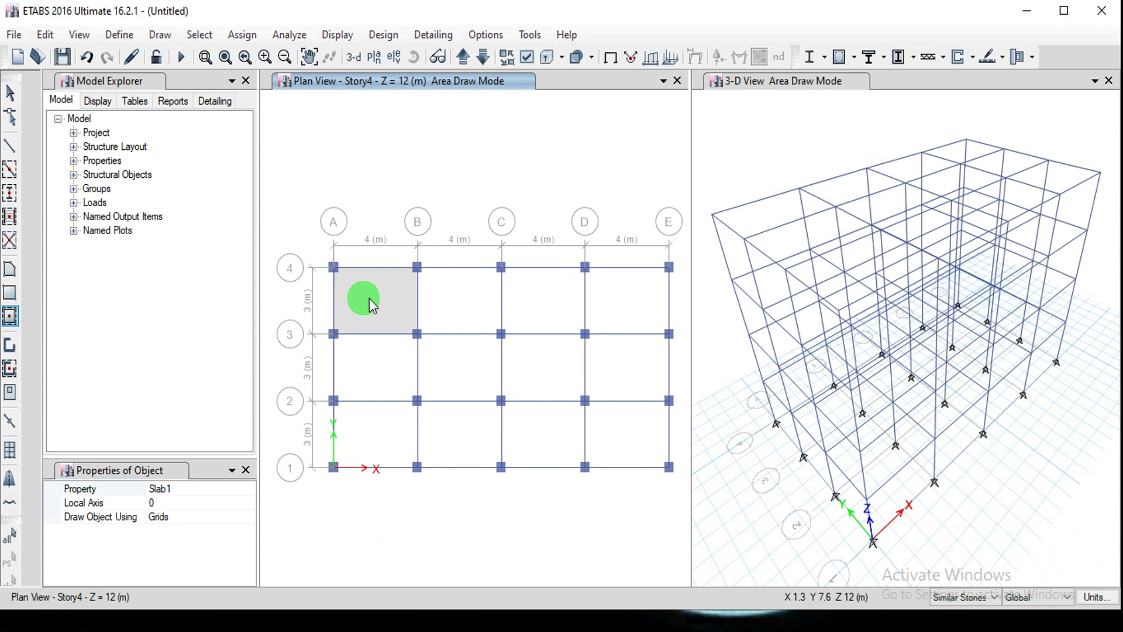
{"action": "left_click", "coordinate": [438, 311]}
{"action": "left_click", "coordinate": [538, 312]}
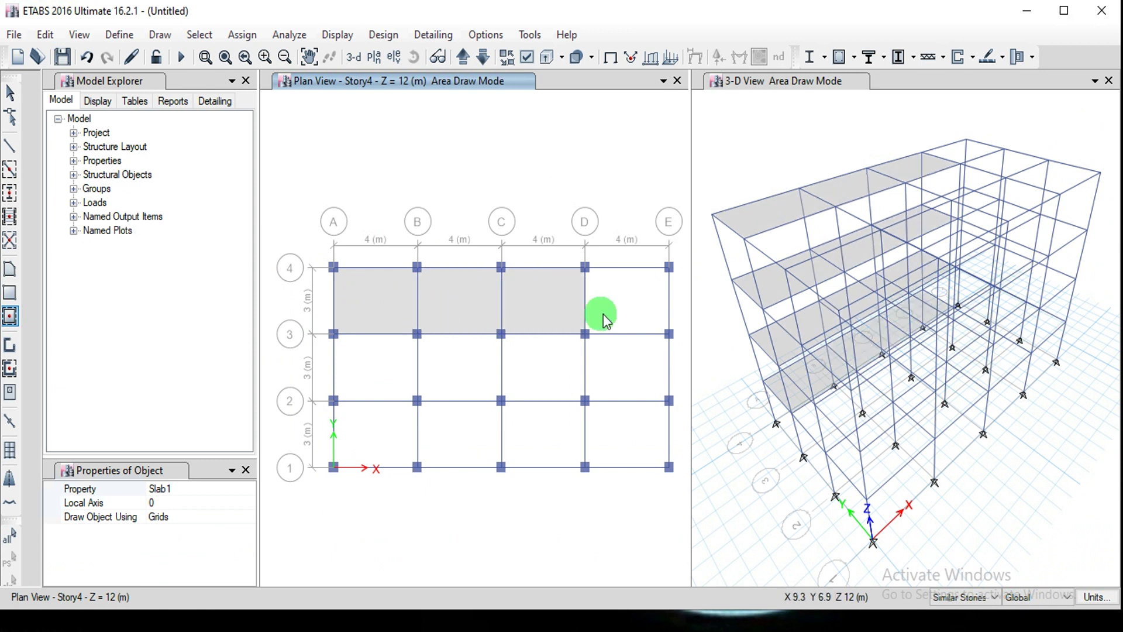
{"action": "left_click", "coordinate": [604, 315]}
Step: Quick-draw Slab1 floor panels in all remaining bays between grid lines 1 and 3, and leave the drawing mode
{"action": "left_click", "coordinate": [617, 386]}
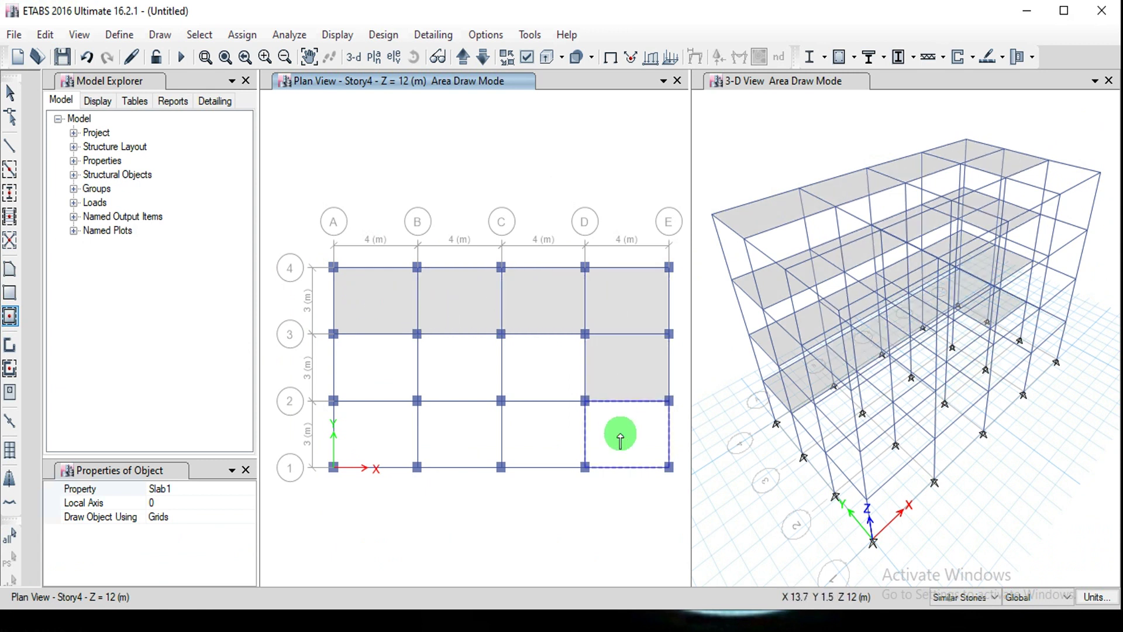
{"action": "left_click", "coordinate": [619, 438]}
{"action": "left_click", "coordinate": [546, 430]}
{"action": "left_click", "coordinate": [533, 382]}
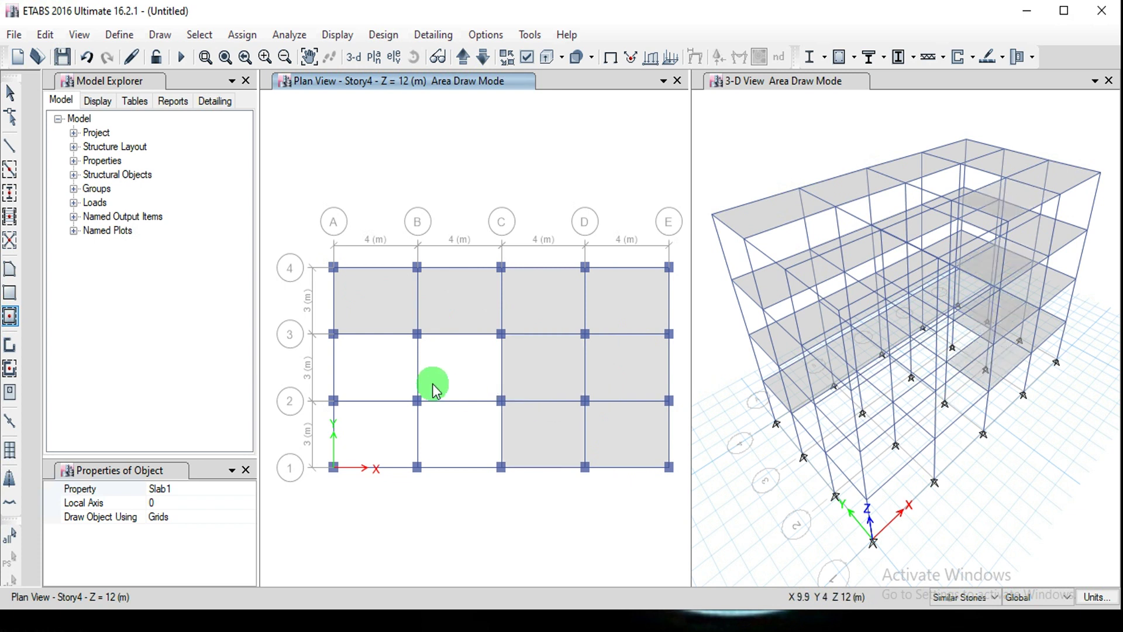
{"action": "left_click", "coordinate": [436, 391]}
{"action": "left_click", "coordinate": [448, 453]}
{"action": "left_click", "coordinate": [372, 452]}
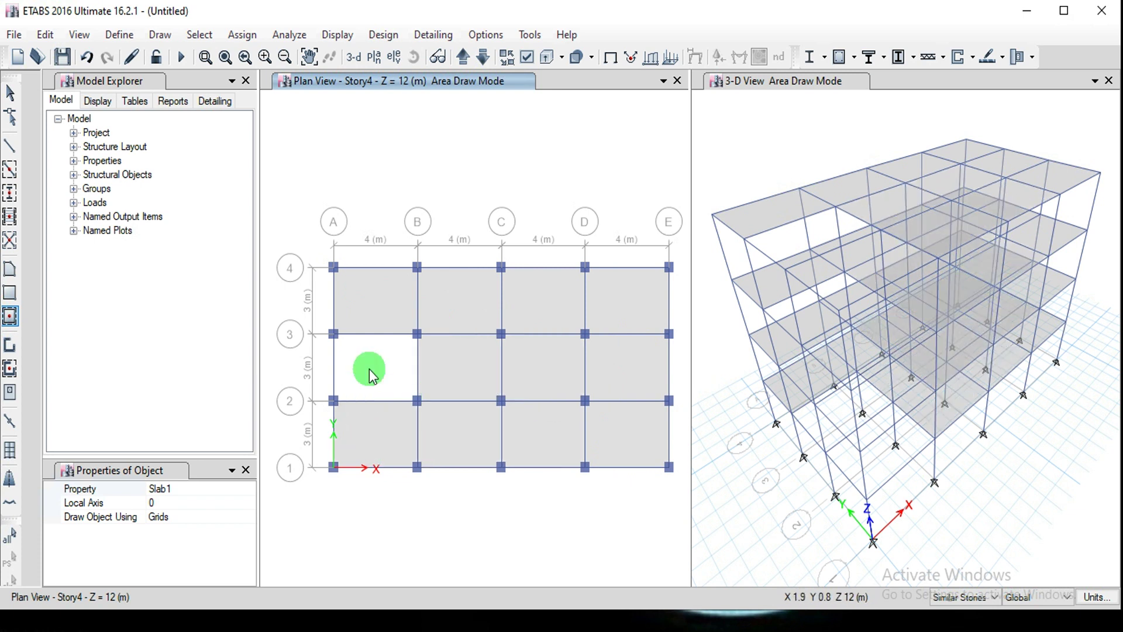
{"action": "left_click", "coordinate": [369, 375]}
{"action": "left_click", "coordinate": [438, 366]}
{"action": "left_click", "coordinate": [1049, 190]}
{"action": "left_click", "coordinate": [1046, 362]}
{"action": "left_click", "coordinate": [848, 406]}
{"action": "left_click", "coordinate": [946, 222]}
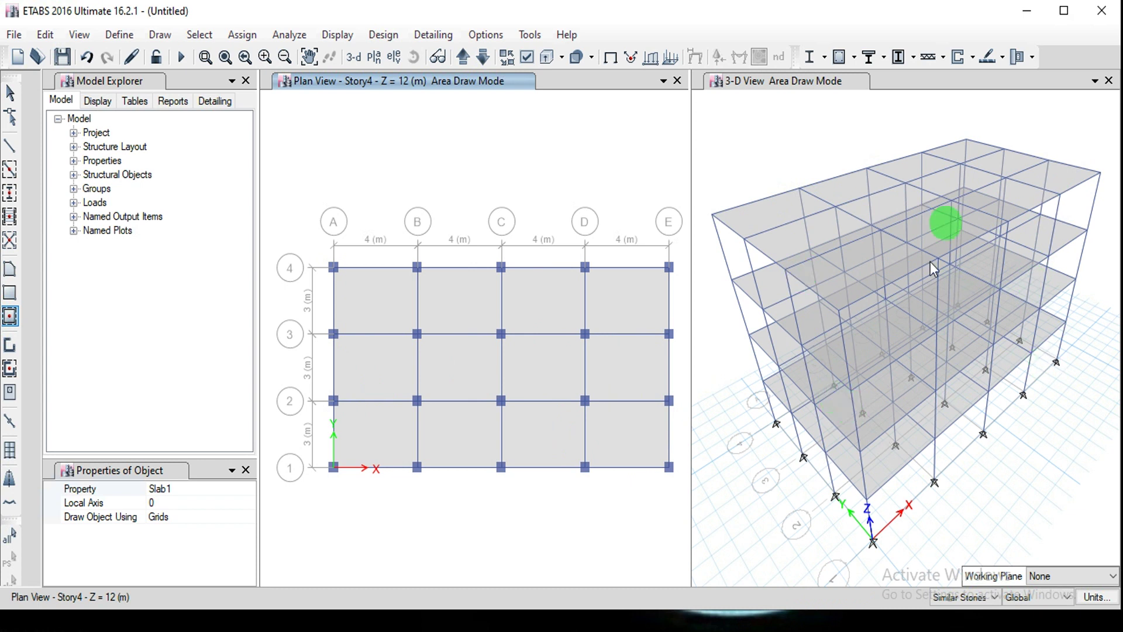
{"action": "left_click", "coordinate": [813, 256]}
{"action": "key", "text": "Escape"}
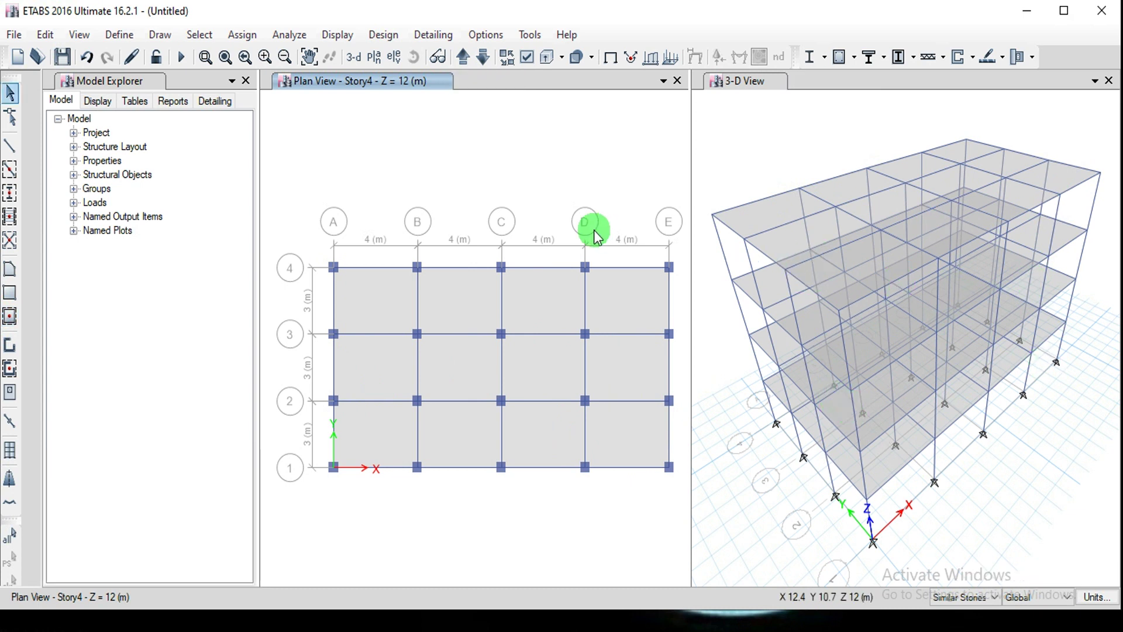
Step: Undo all the Slab1 floor panels drawn in the plan
{"action": "key", "text": "ctrl+z"}
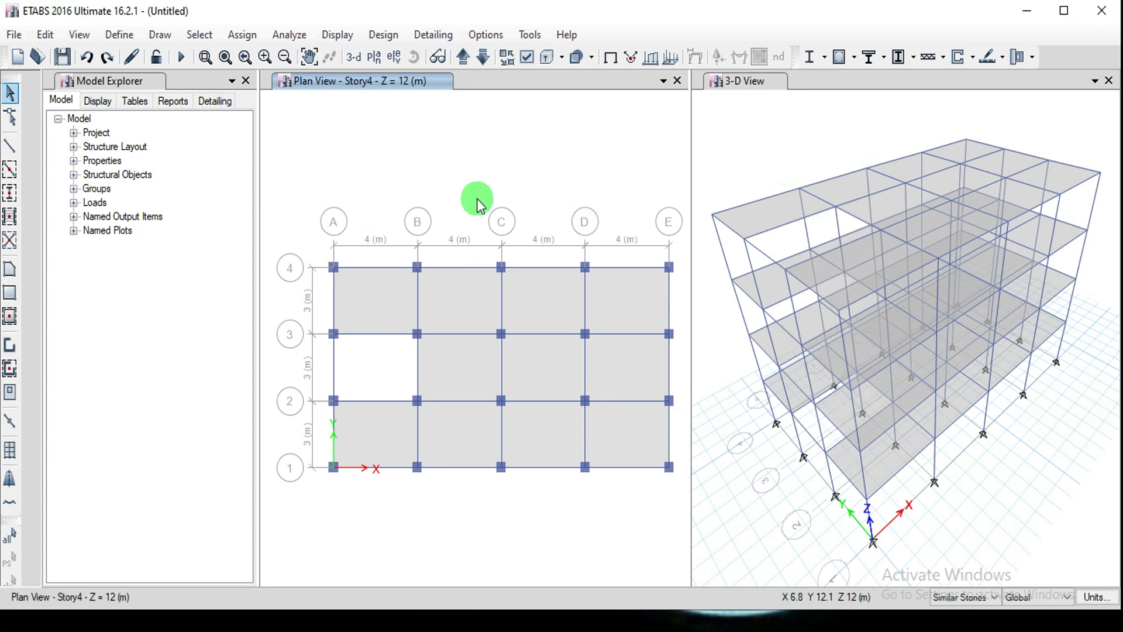
{"action": "key", "text": "ctrl+z"}
{"action": "key", "text": "ctrl+z"}
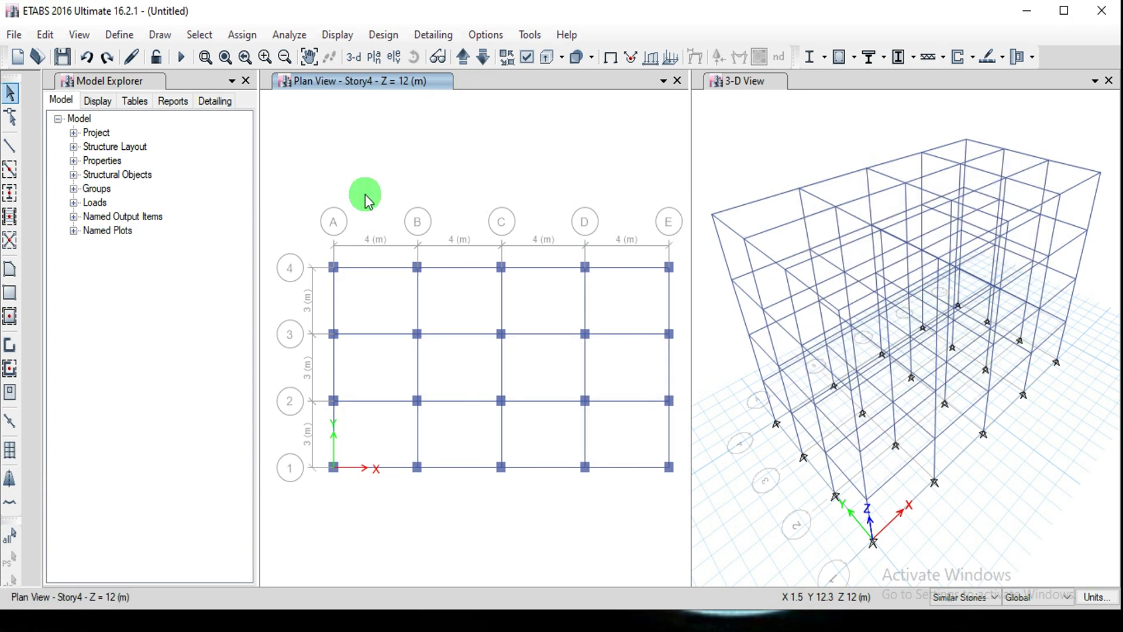
Step: Quick-draw floor panels with the SLAB 250MM property in all bays between grid lines 3 and 4
{"action": "left_click", "coordinate": [193, 36]}
{"action": "left_click", "coordinate": [159, 36]}
{"action": "left_click", "coordinate": [159, 36]}
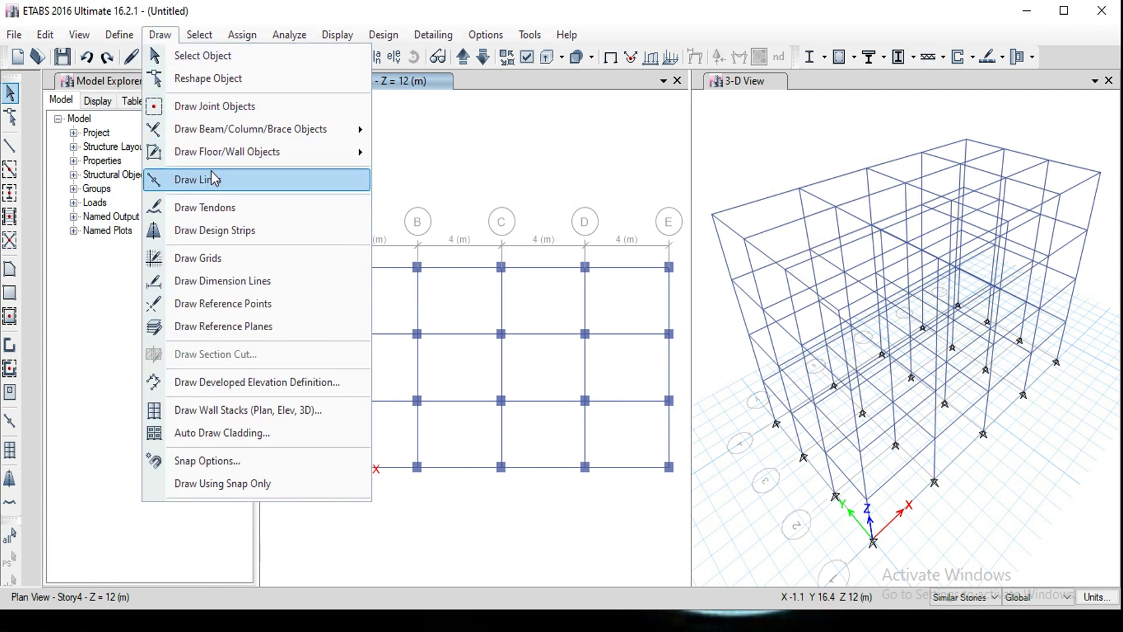
{"action": "mouse_move", "coordinate": [216, 164]}
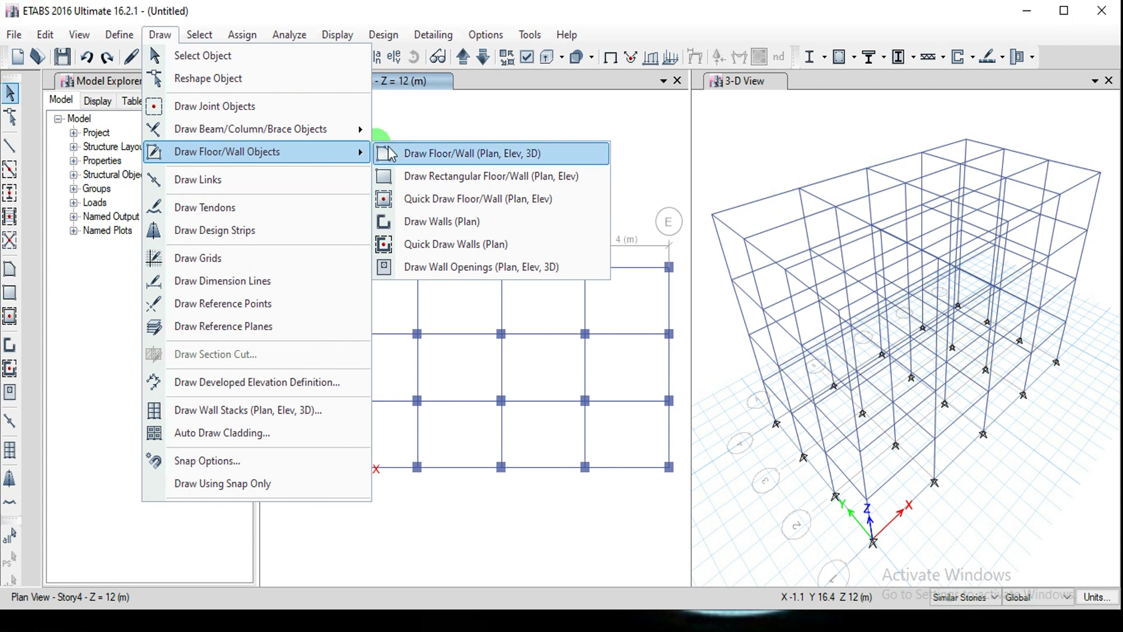
{"action": "left_click", "coordinate": [421, 200]}
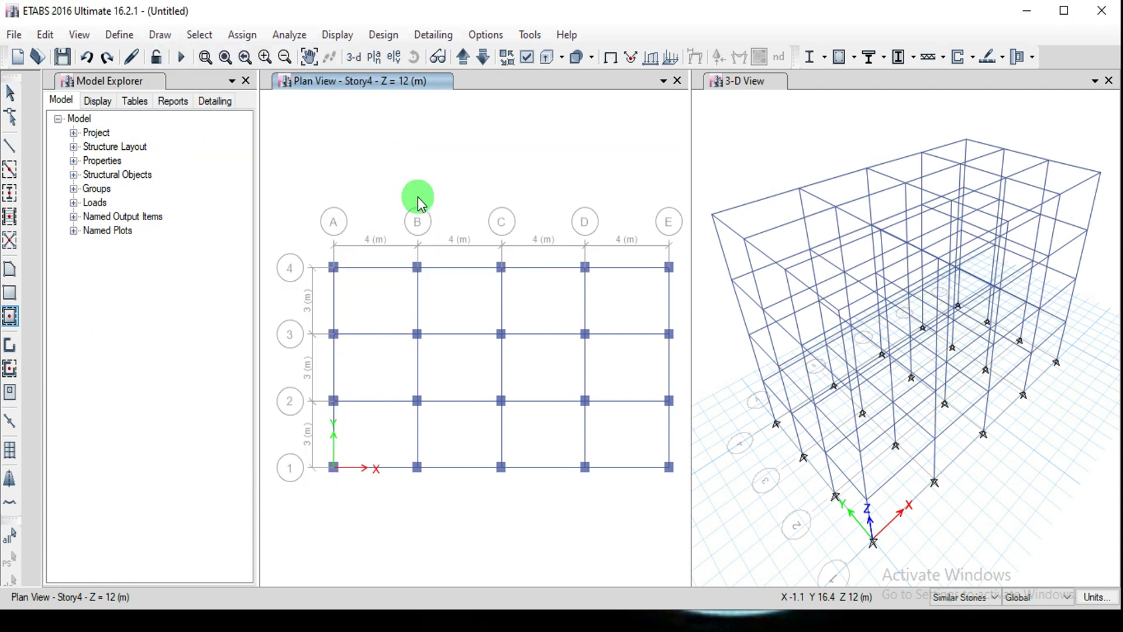
{"action": "left_click", "coordinate": [239, 487]}
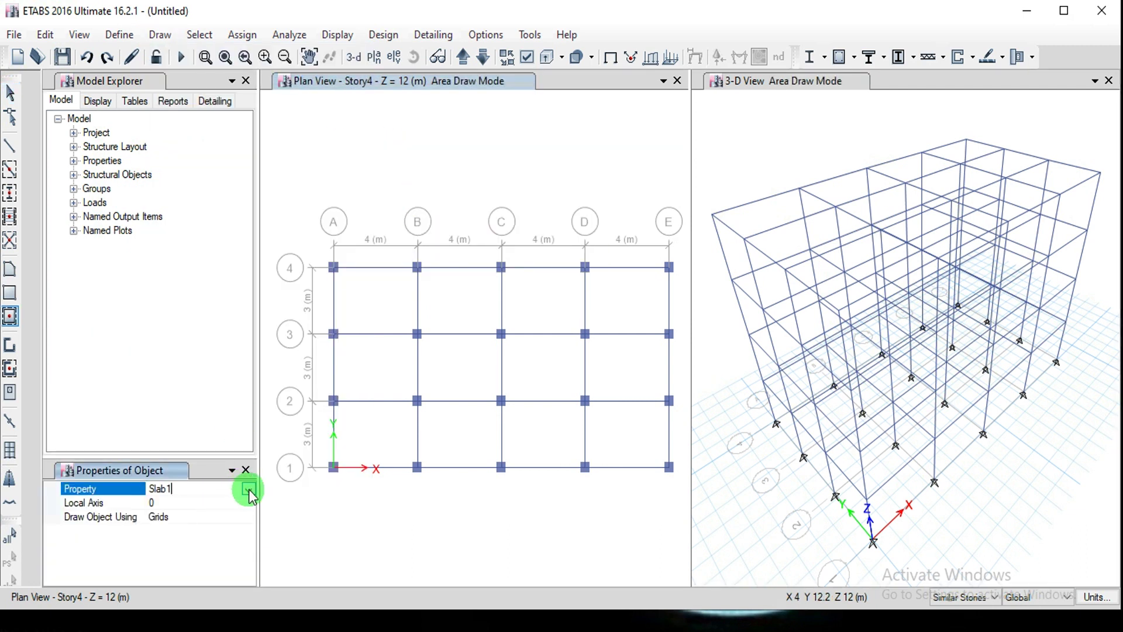
{"action": "left_click", "coordinate": [249, 490]}
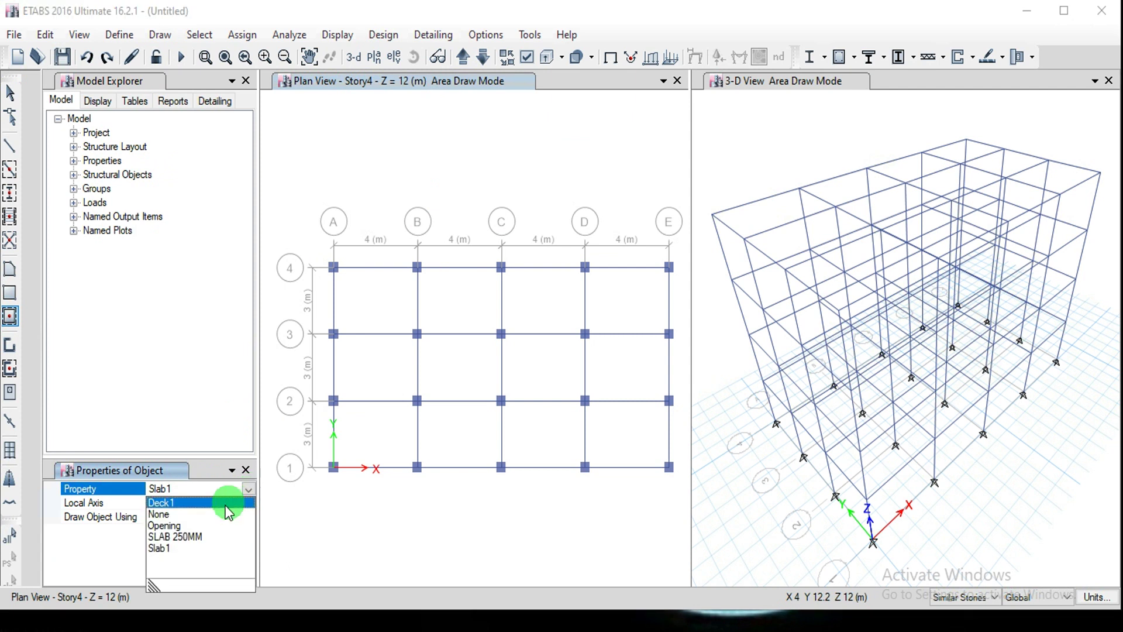
{"action": "left_click", "coordinate": [176, 533]}
{"action": "left_click", "coordinate": [363, 301]}
{"action": "left_click", "coordinate": [446, 301]}
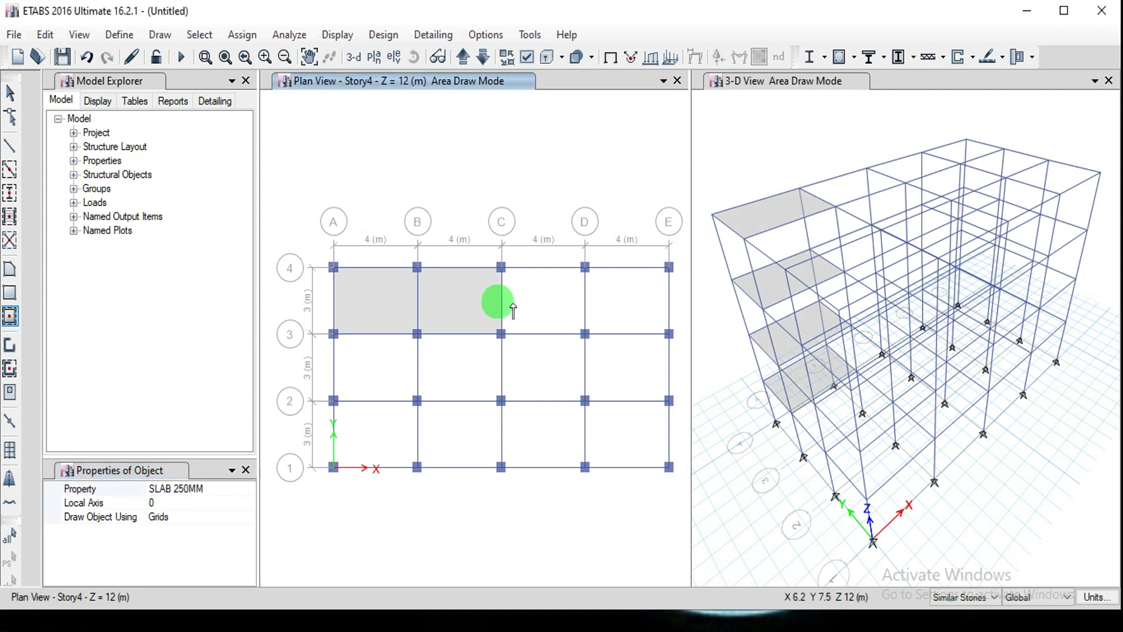
{"action": "left_click", "coordinate": [534, 308]}
{"action": "left_click", "coordinate": [627, 306]}
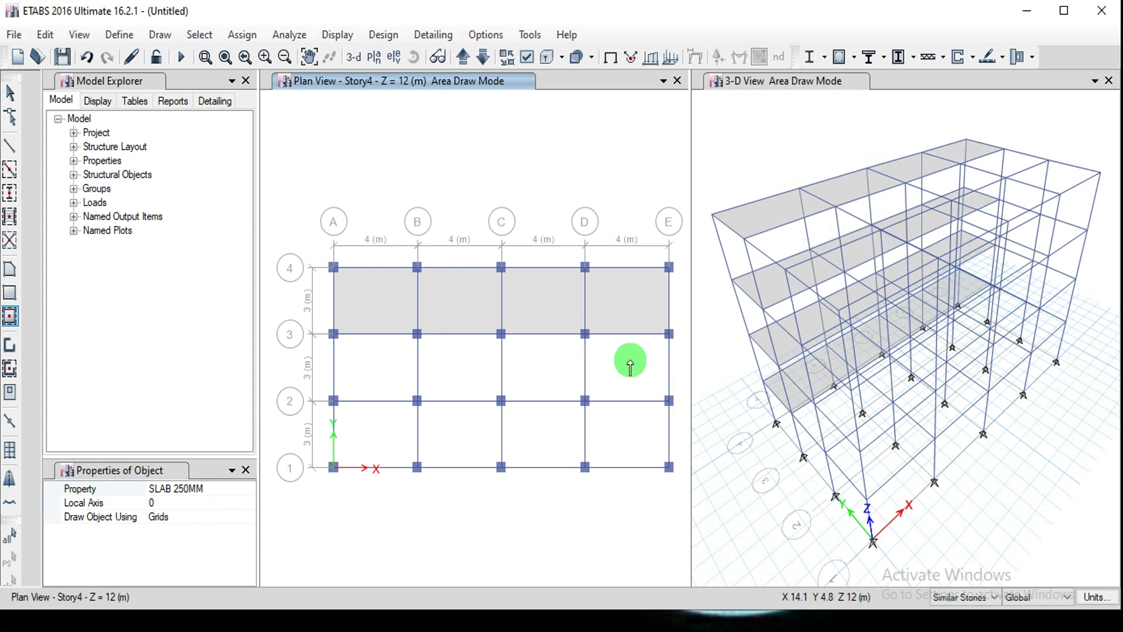
Step: Quick-draw SLAB 250MM floor panels in all bays between grid lines 1 and 3, and leave the drawing mode
{"action": "left_click", "coordinate": [629, 364]}
{"action": "left_click", "coordinate": [624, 439]}
{"action": "left_click", "coordinate": [507, 454]}
{"action": "left_click", "coordinate": [517, 373]}
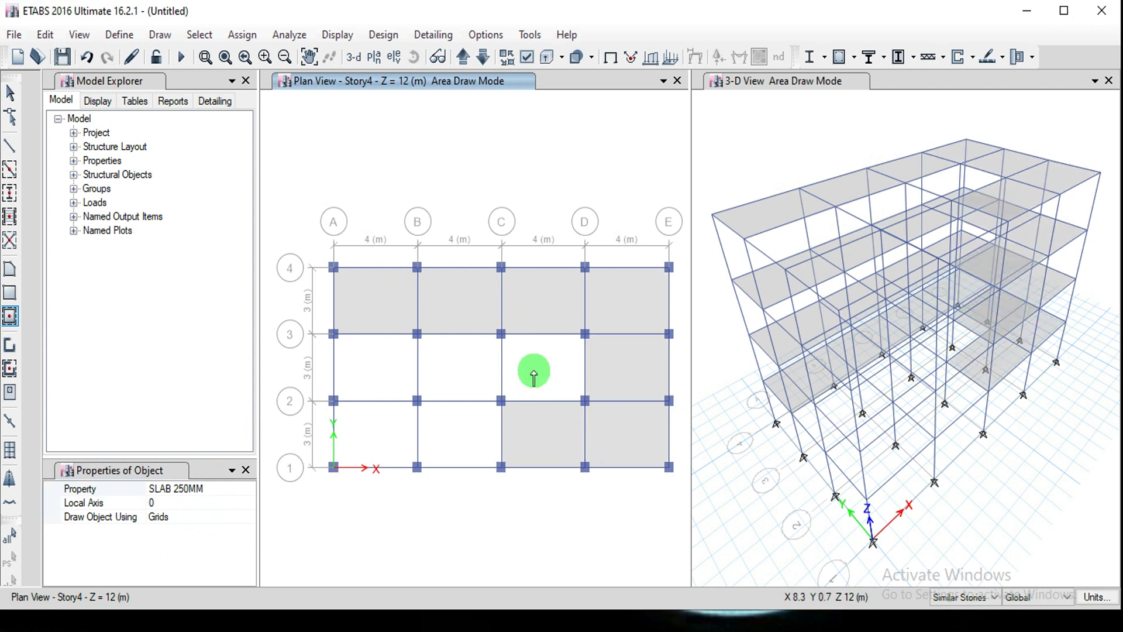
{"action": "left_click", "coordinate": [451, 373]}
{"action": "left_click", "coordinate": [459, 429]}
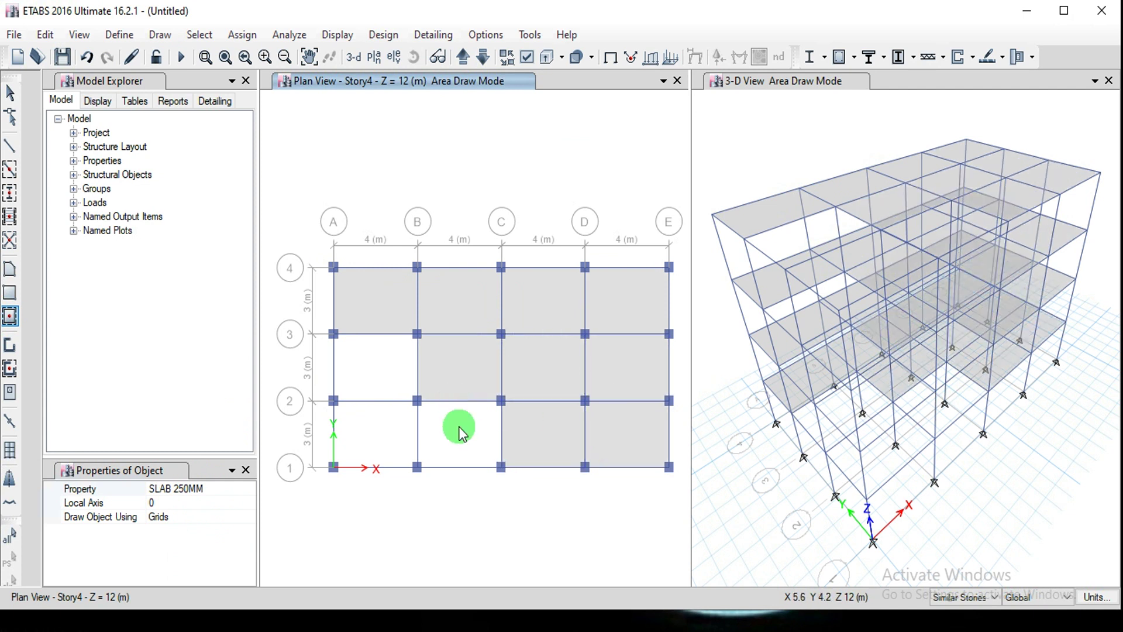
{"action": "left_click", "coordinate": [376, 384]}
{"action": "left_click", "coordinate": [376, 433]}
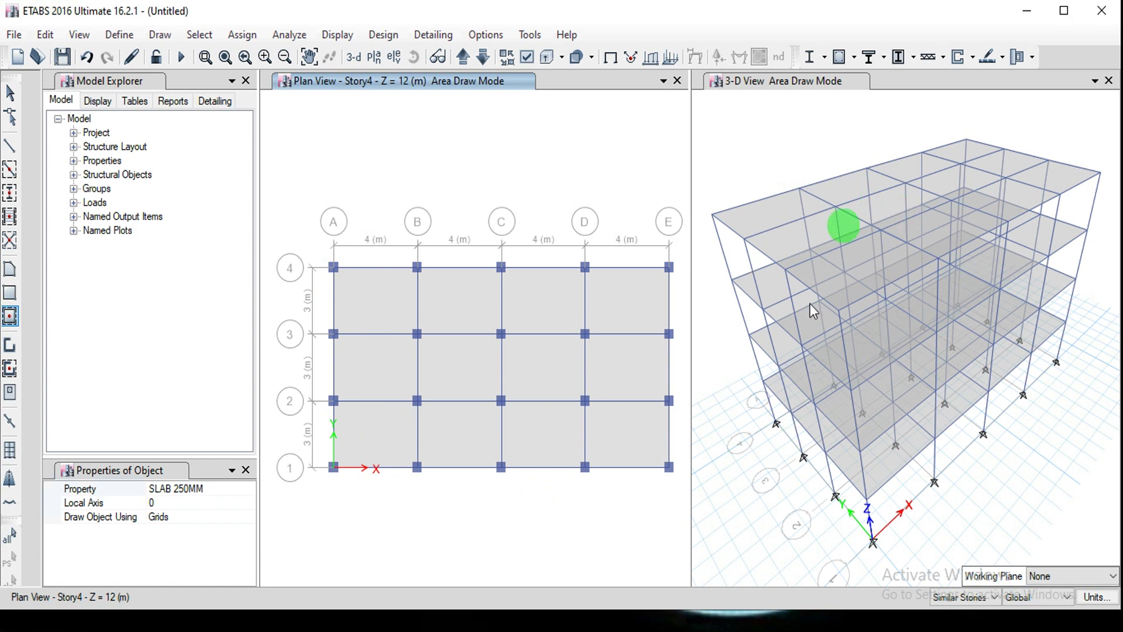
{"action": "left_click", "coordinate": [644, 500]}
{"action": "key", "text": "Escape"}
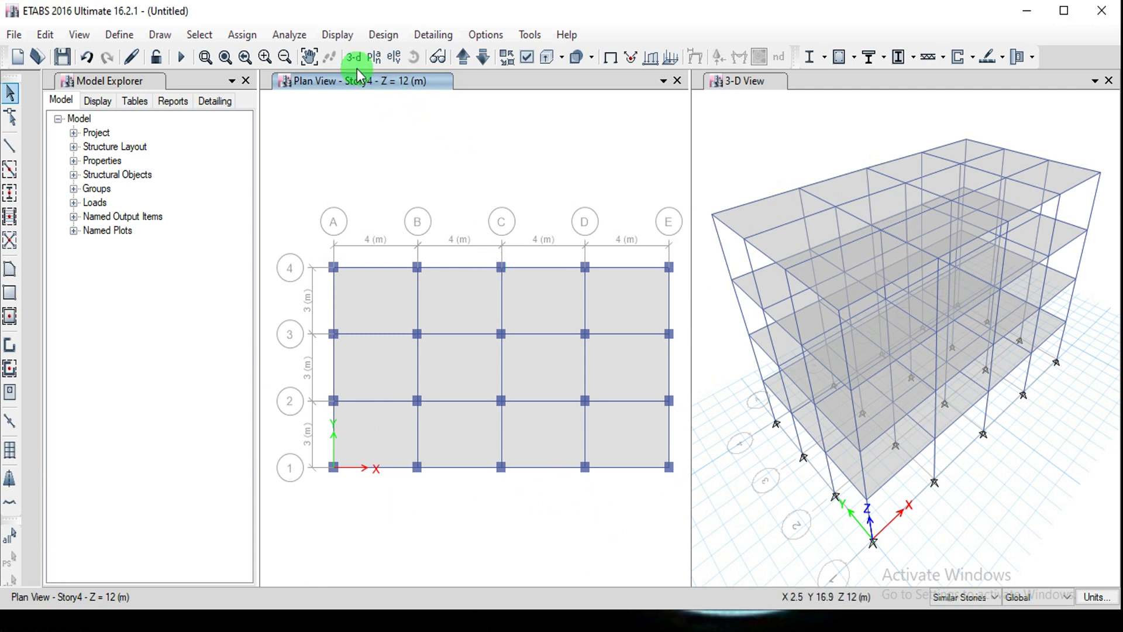
Step: Switch the plan view to the Base level and limit operations to One Story
{"action": "left_click", "coordinate": [375, 61]}
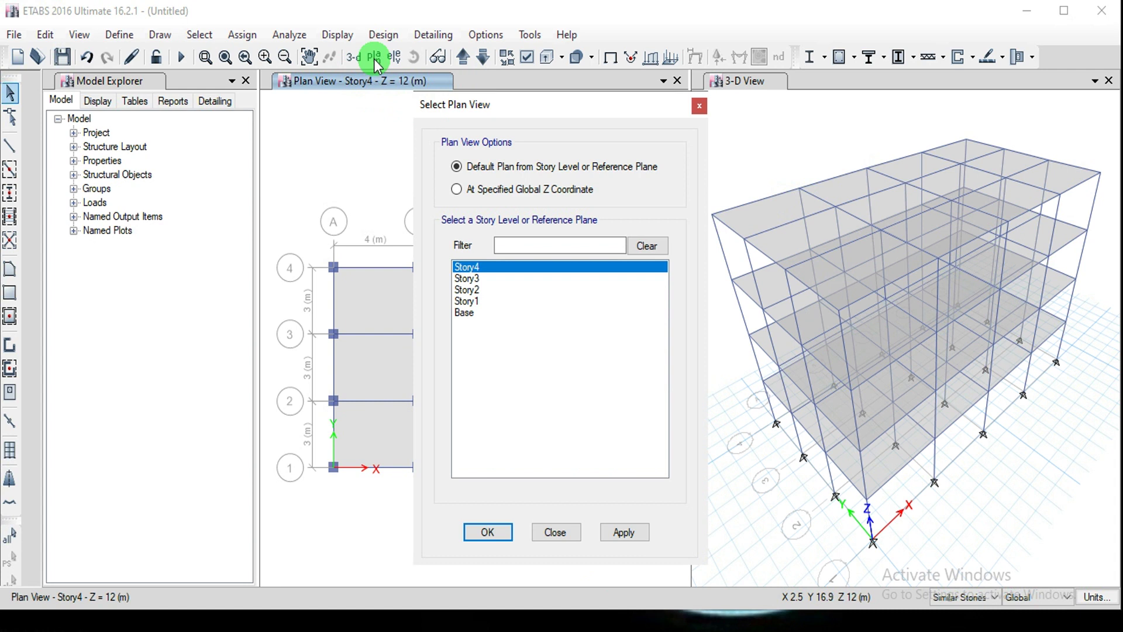
{"action": "left_click", "coordinate": [462, 313]}
{"action": "left_click", "coordinate": [622, 533]}
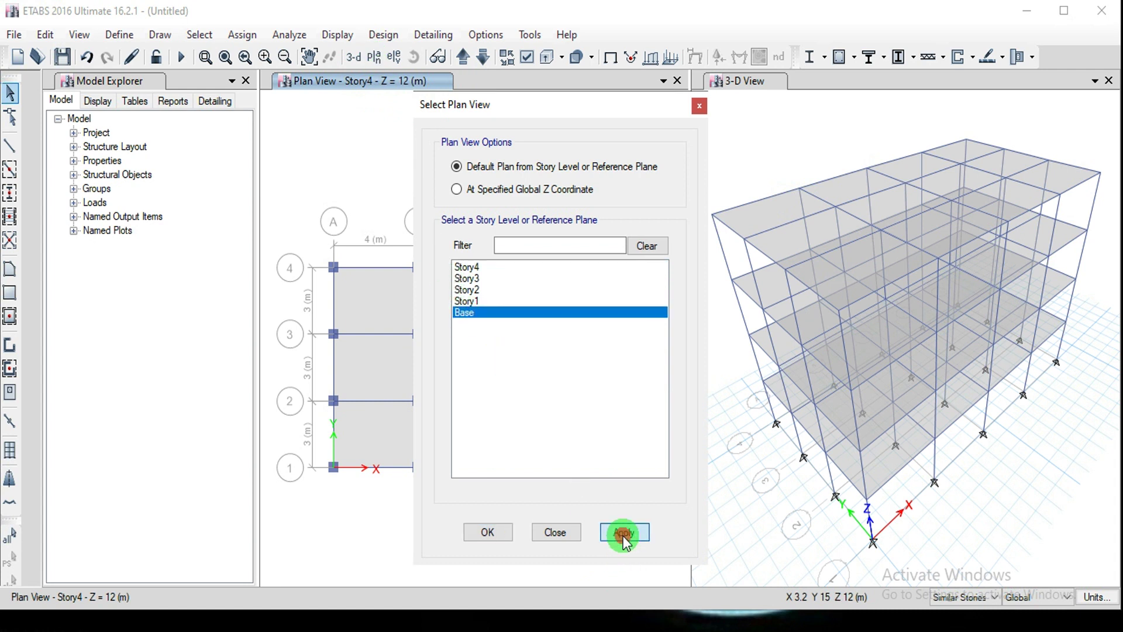
{"action": "left_click", "coordinate": [489, 532]}
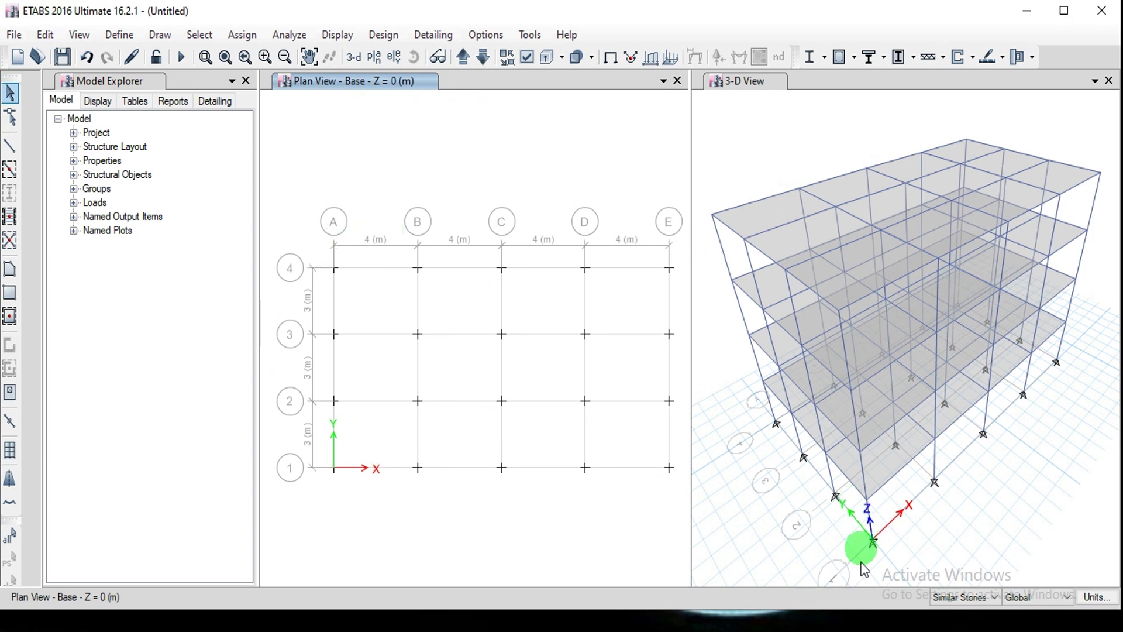
{"action": "left_click", "coordinate": [888, 527]}
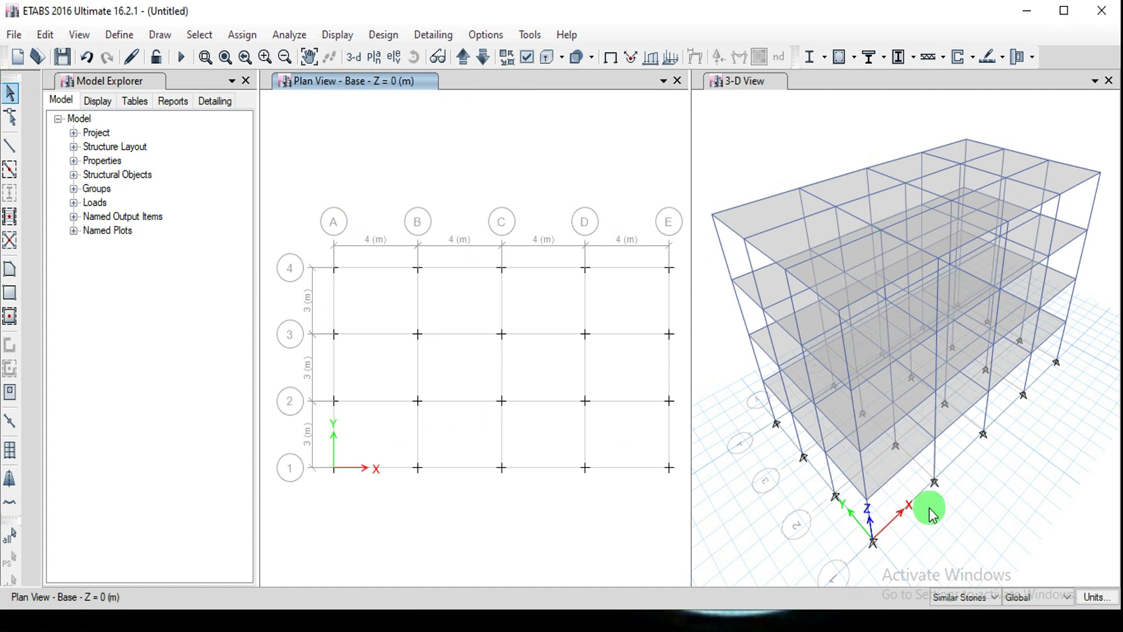
{"action": "left_click", "coordinate": [962, 596]}
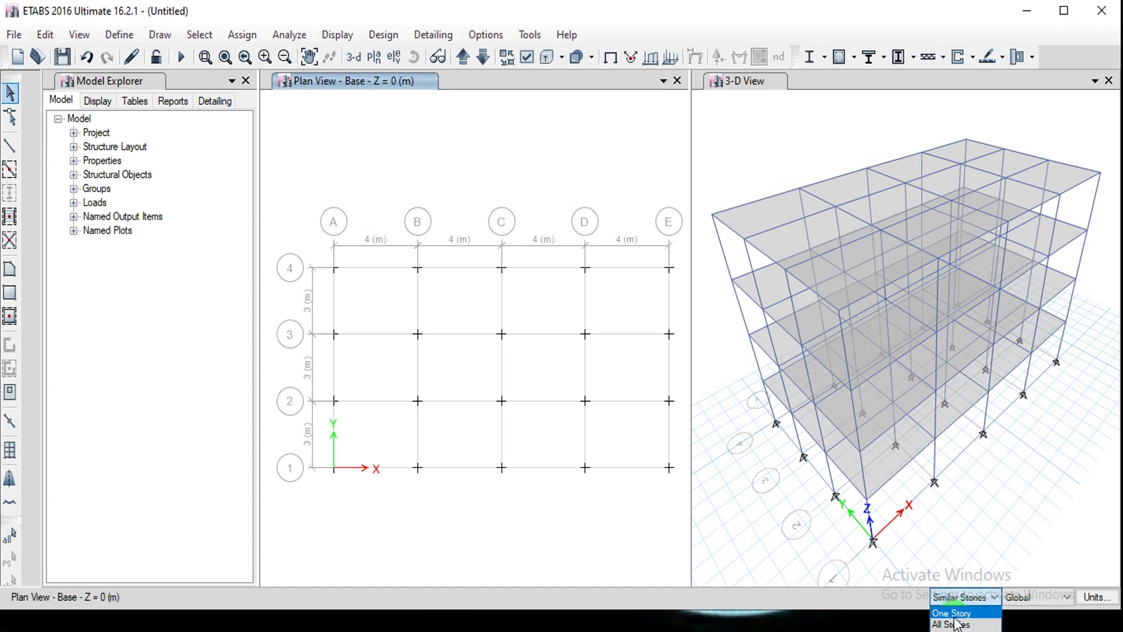
{"action": "left_click", "coordinate": [953, 614]}
{"action": "left_click", "coordinate": [829, 492]}
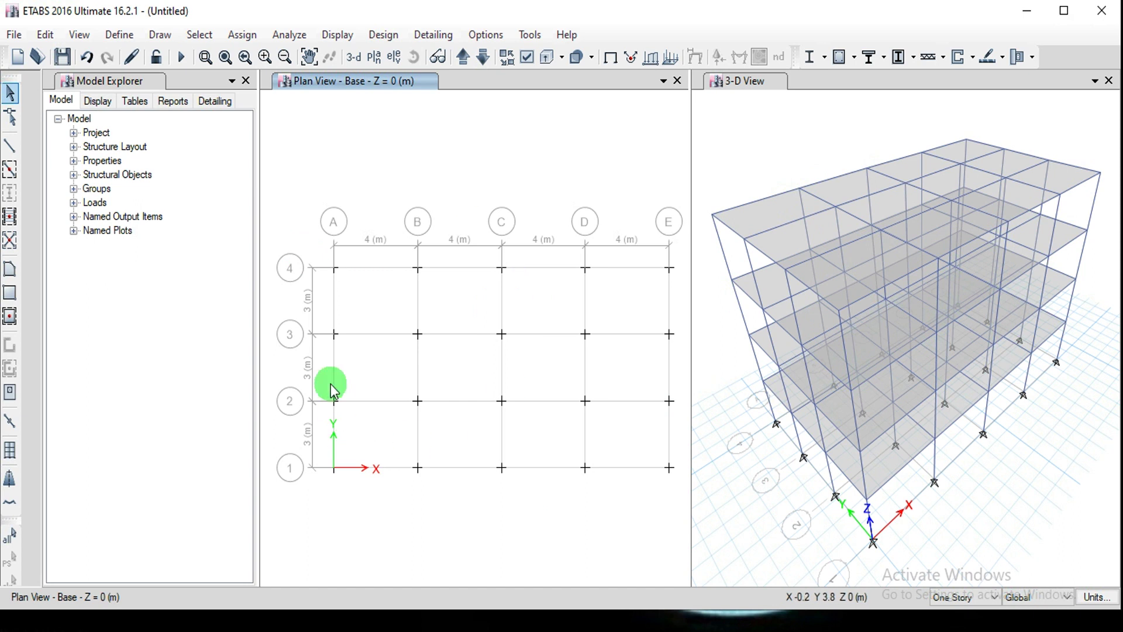
Step: Assign fixed restraints, with all translations and rotations about X, Y and Z restrained, to all joints in the Base plan
{"action": "left_click_drag", "start_coordinate": [306, 234], "coordinate": [688, 545]}
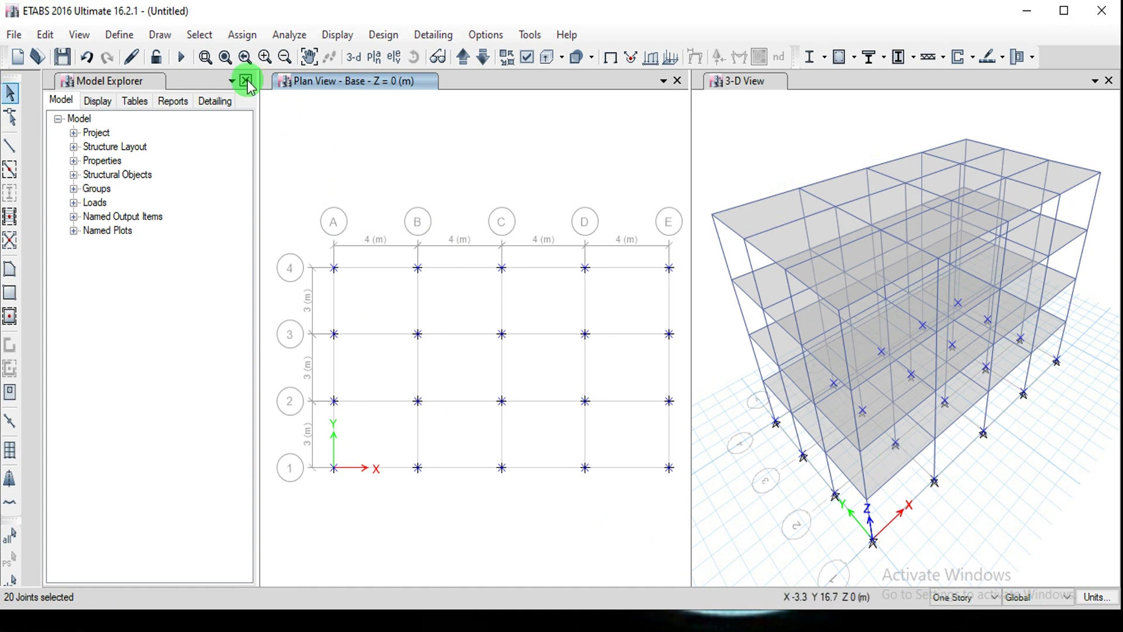
{"action": "left_click", "coordinate": [241, 35]}
{"action": "mouse_move", "coordinate": [259, 64]}
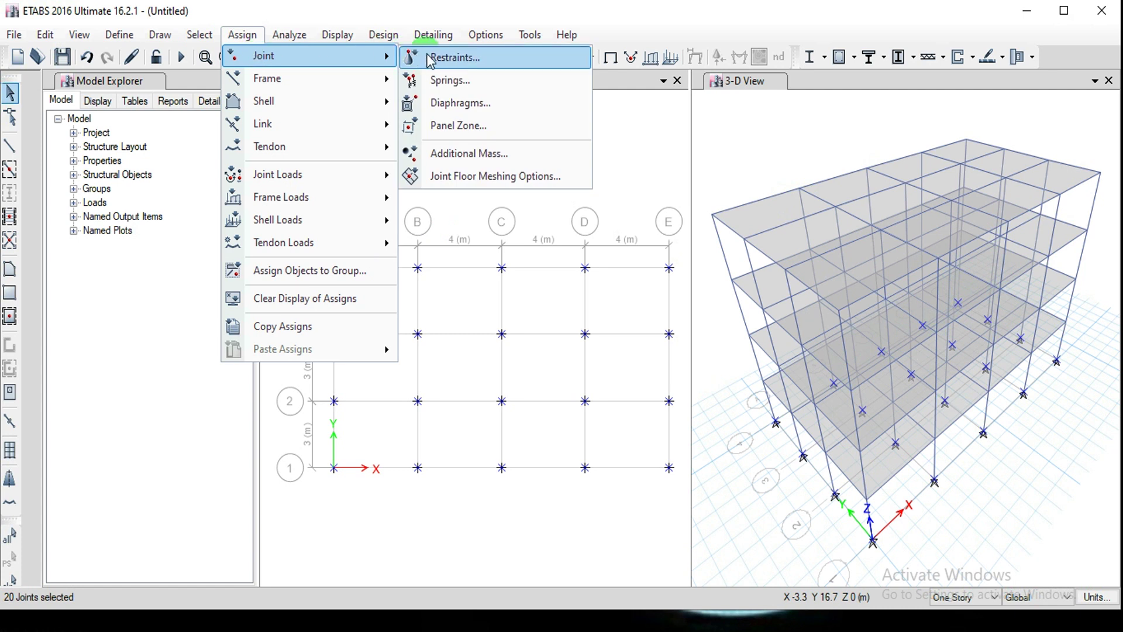
{"action": "left_click", "coordinate": [455, 58]}
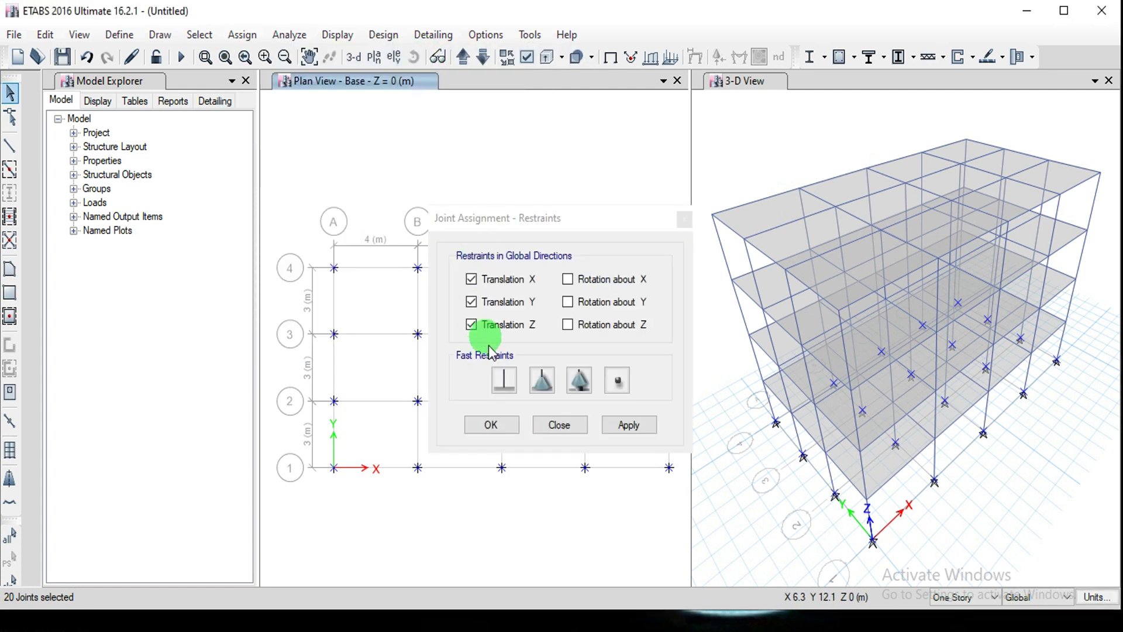
{"action": "left_click", "coordinate": [504, 382]}
{"action": "left_click", "coordinate": [643, 432]}
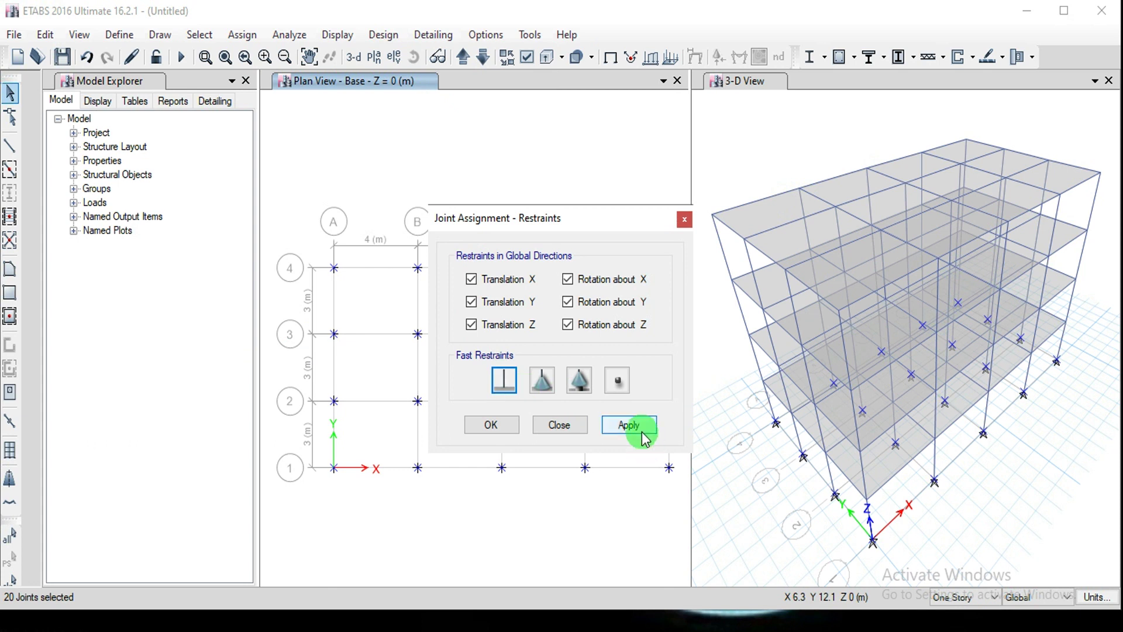
{"action": "left_click", "coordinate": [483, 428]}
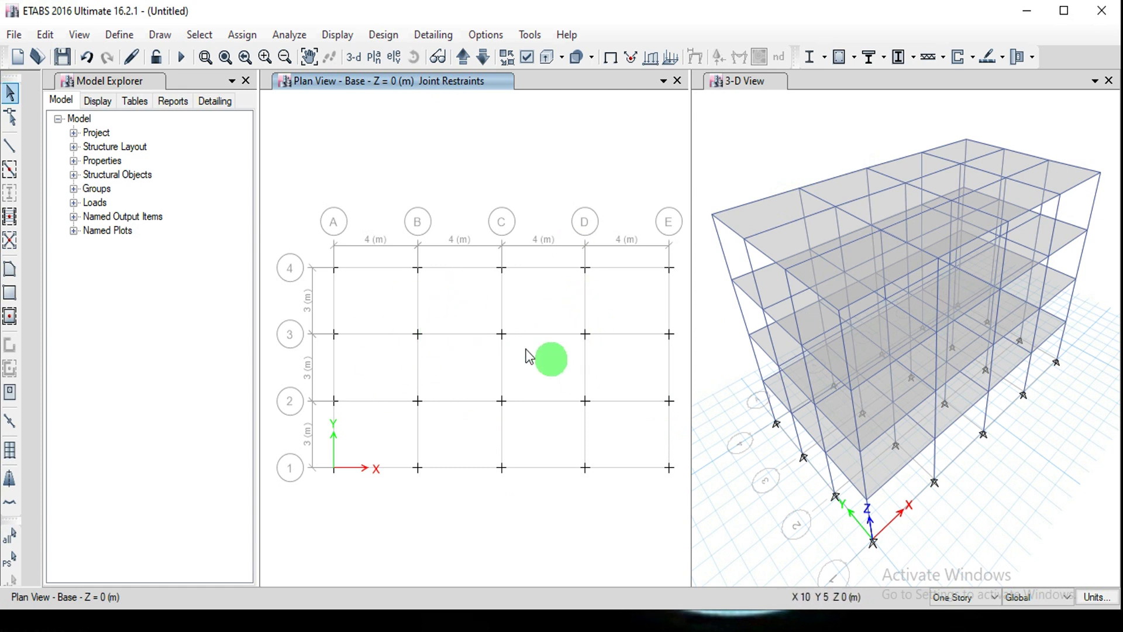
Step: Show the building extruded in the 3-D view, with both frame and shell objects displayed as opaque solids
{"action": "left_click", "coordinate": [743, 152]}
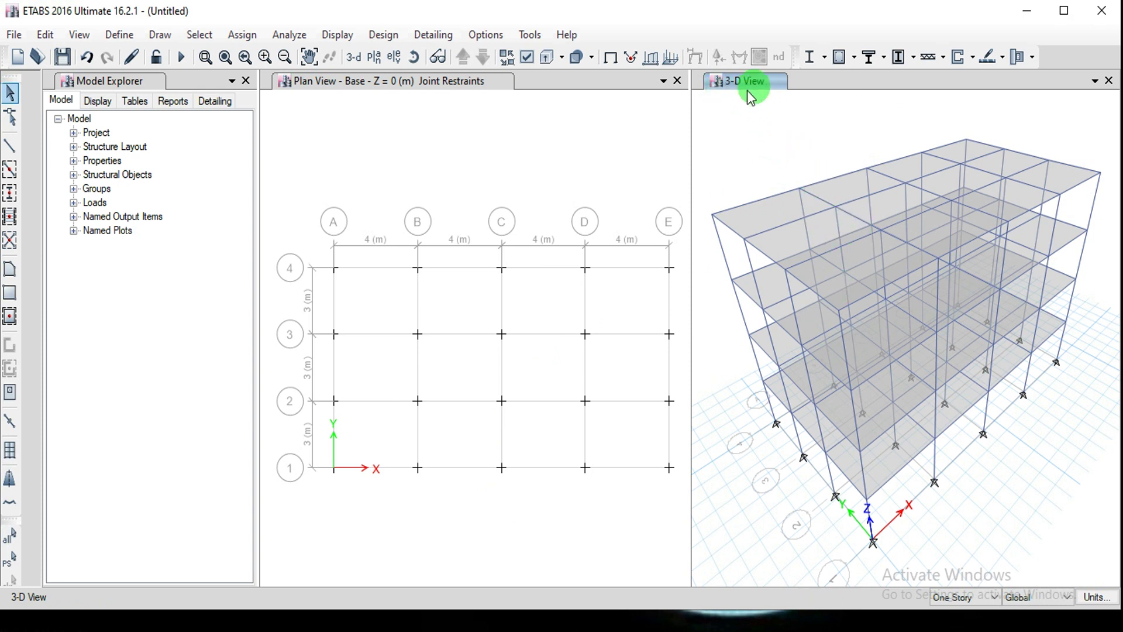
{"action": "left_click", "coordinate": [550, 60]}
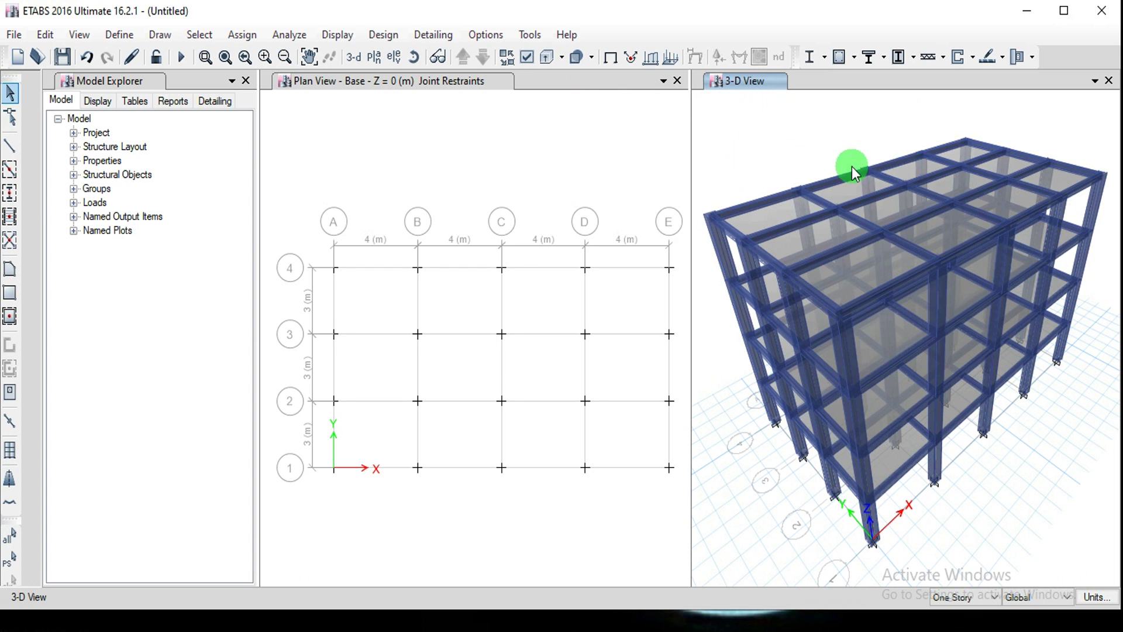
{"action": "left_click", "coordinate": [591, 57]}
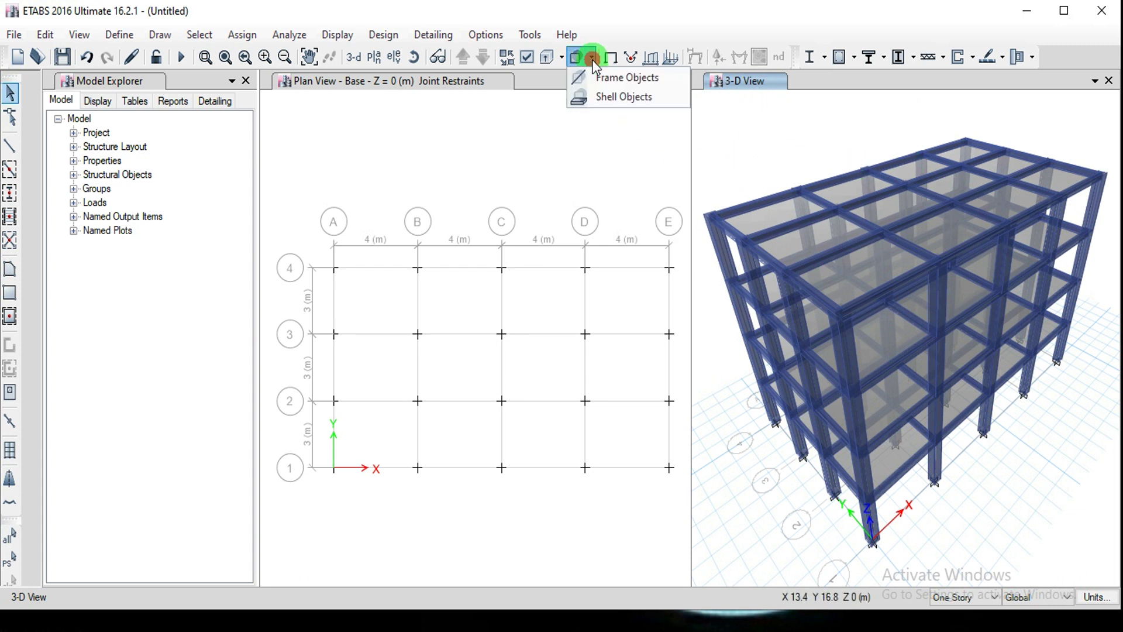
{"action": "left_click", "coordinate": [593, 79]}
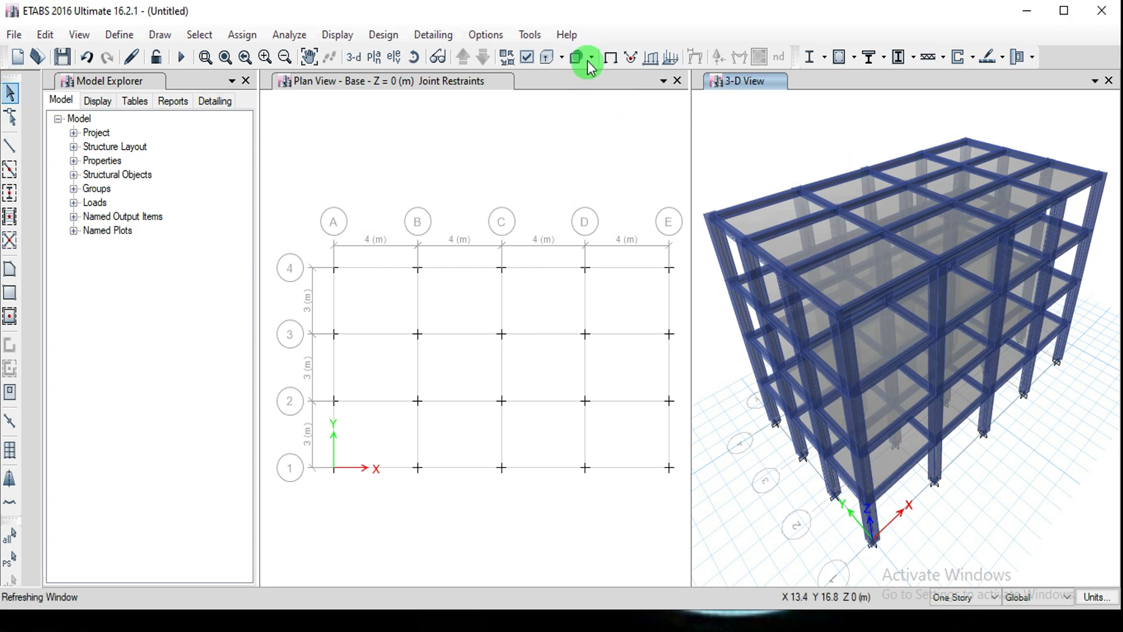
{"action": "left_click", "coordinate": [591, 57]}
{"action": "left_click", "coordinate": [600, 100]}
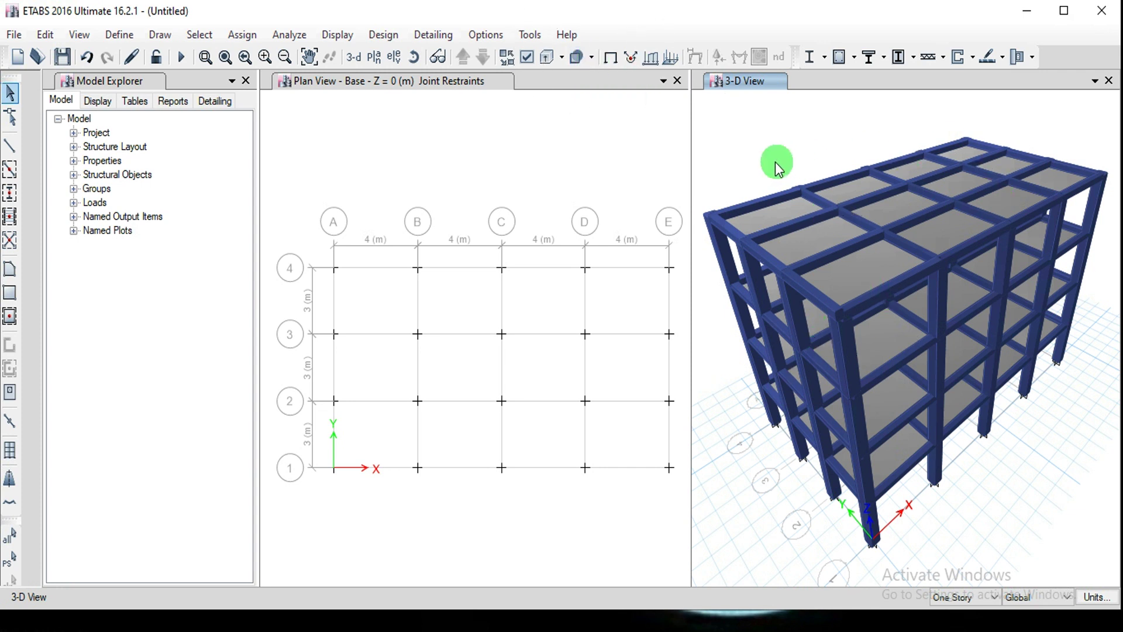
Step: Turn off the opaque display of frame objects and the extruded display in the 3-D view
{"action": "left_click", "coordinate": [596, 63]}
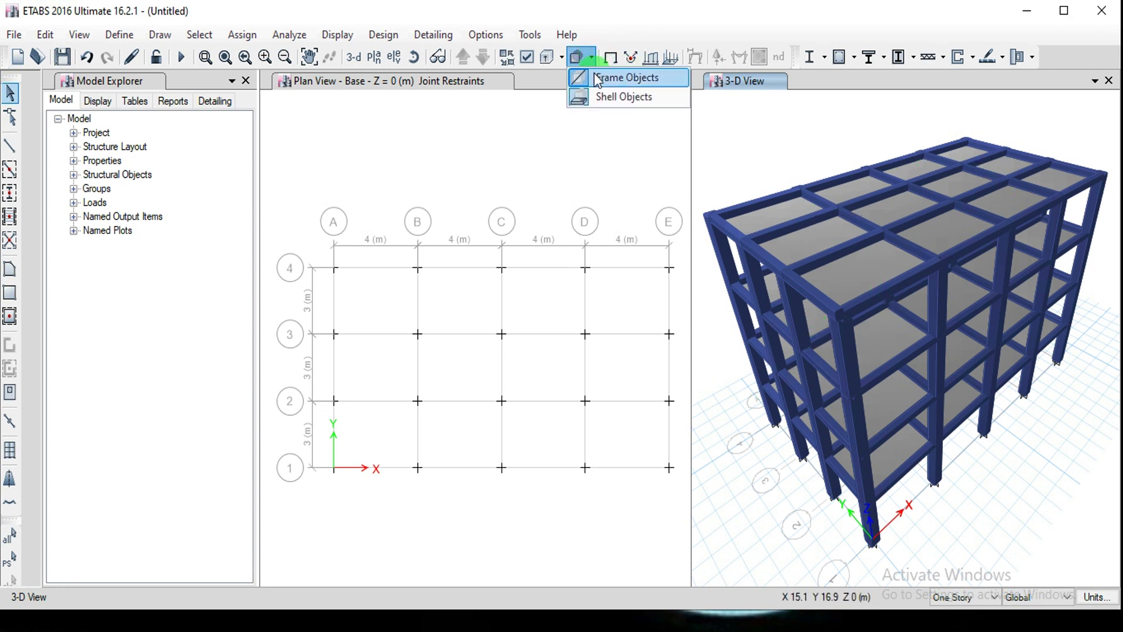
{"action": "left_click", "coordinate": [598, 82]}
{"action": "left_click", "coordinate": [547, 59]}
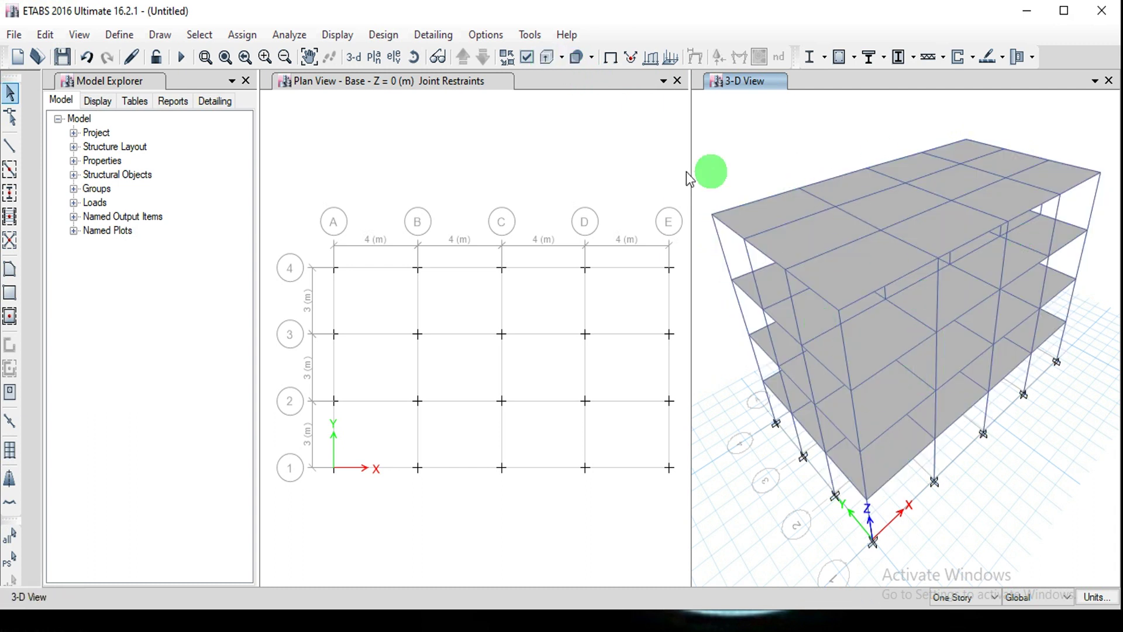
{"action": "left_click", "coordinate": [81, 35]}
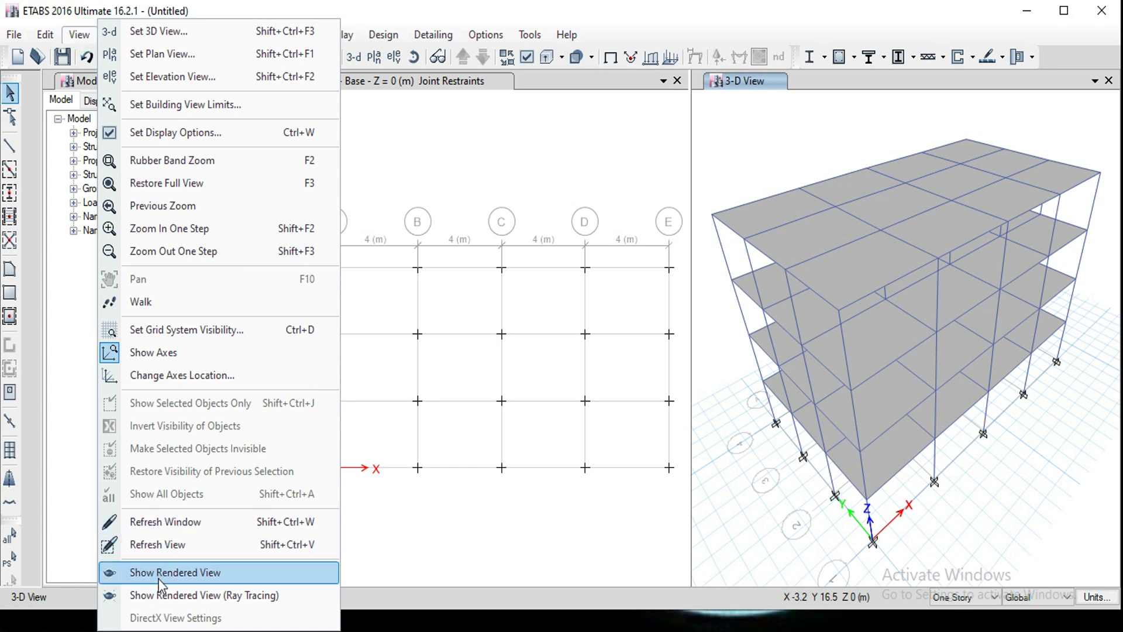
{"action": "left_click", "coordinate": [787, 259]}
{"action": "left_click", "coordinate": [779, 157]}
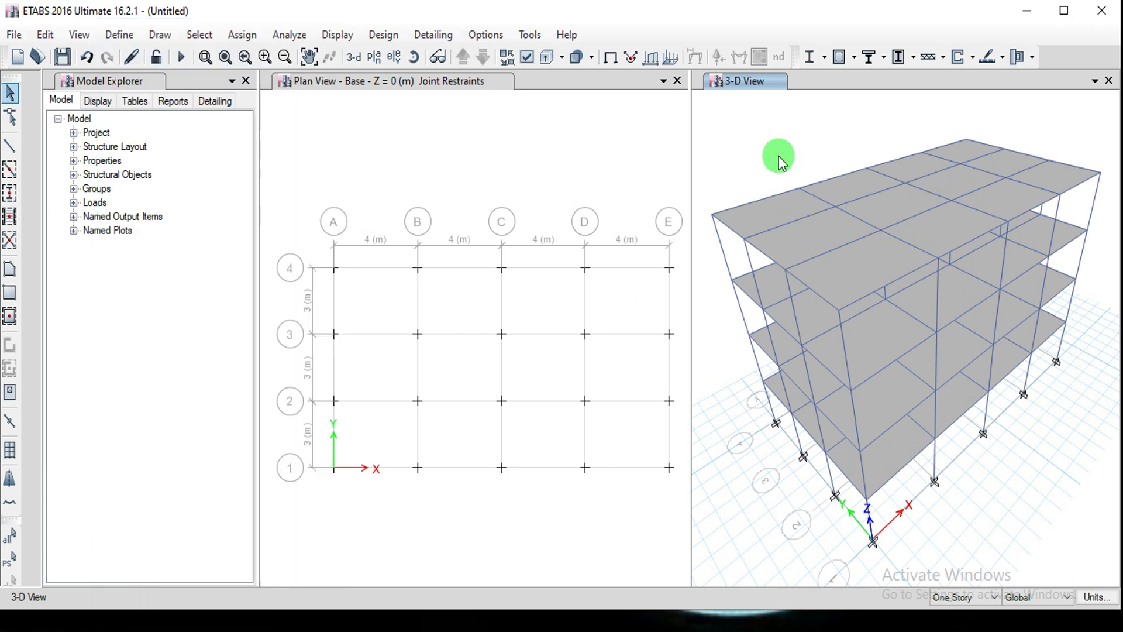
Step: Open the 3D rendered view, inspect the building's beams, columns and slabs up close, close it and return to the Base plan
{"action": "left_click", "coordinate": [82, 37]}
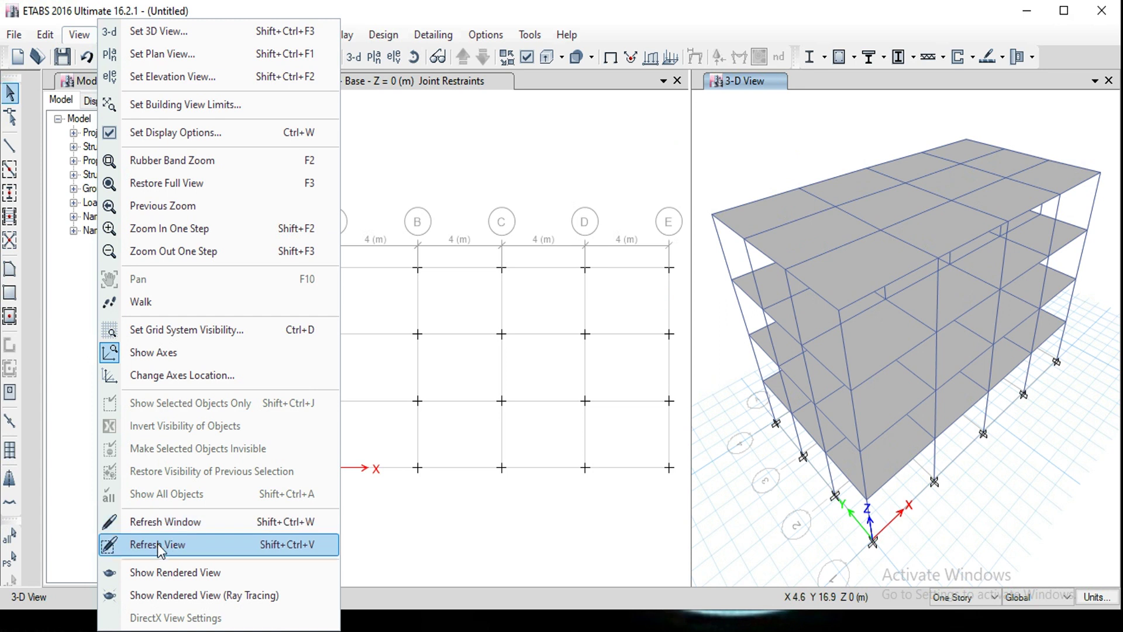
{"action": "left_click", "coordinate": [160, 575]}
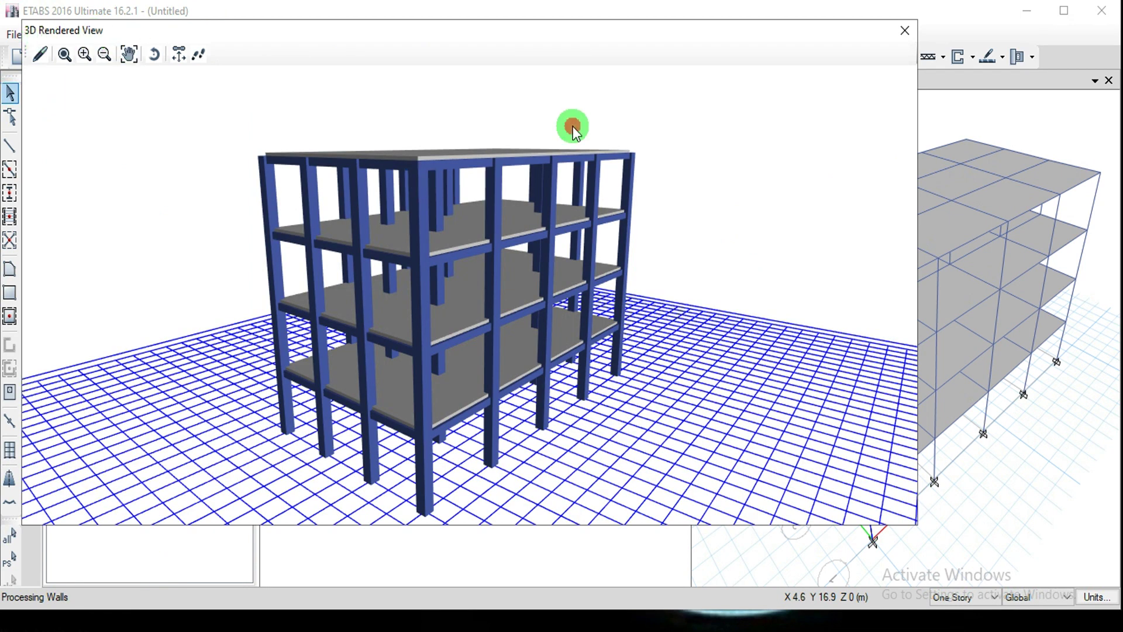
{"action": "mouse_move", "coordinate": [555, 316]}
{"action": "left_mouse_down"}
{"action": "mouse_move", "coordinate": [690, 185]}
{"action": "mouse_move", "coordinate": [724, 311]}
{"action": "mouse_move", "coordinate": [596, 168]}
{"action": "mouse_move", "coordinate": [717, 246]}
{"action": "mouse_move", "coordinate": [527, 181]}
{"action": "mouse_move", "coordinate": [807, 236]}
{"action": "mouse_move", "coordinate": [469, 221]}
{"action": "mouse_move", "coordinate": [689, 319]}
{"action": "mouse_move", "coordinate": [353, 363]}
{"action": "mouse_move", "coordinate": [727, 248]}
{"action": "mouse_move", "coordinate": [744, 188]}
{"action": "left_mouse_up"}
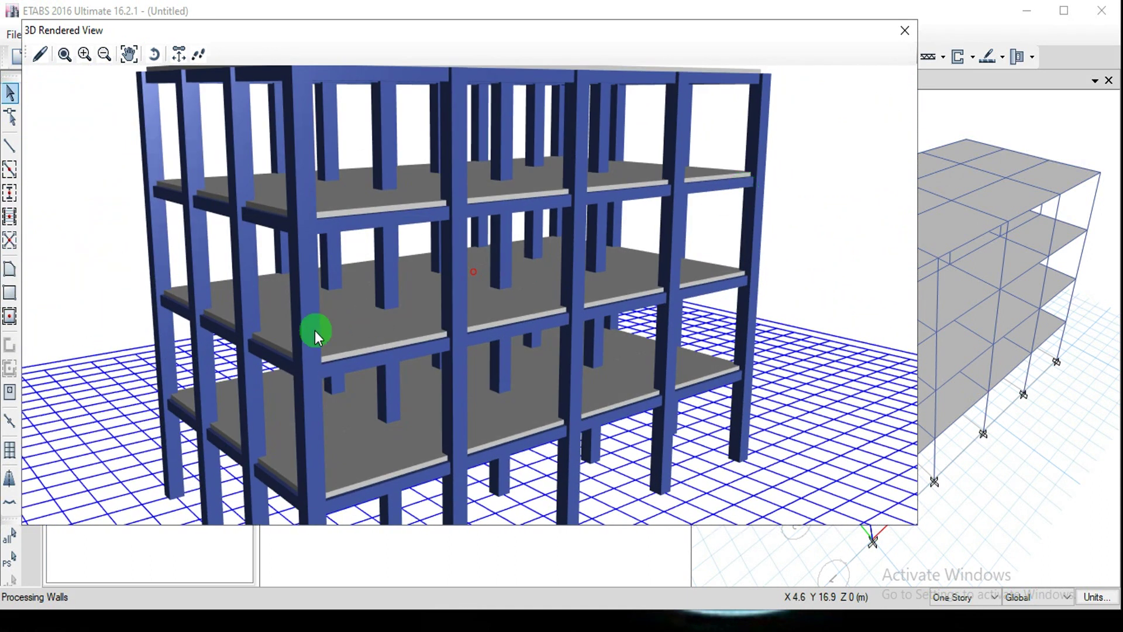
{"action": "scroll", "coordinate": [315, 331], "scroll_direction": "up", "scroll_amount": 4}
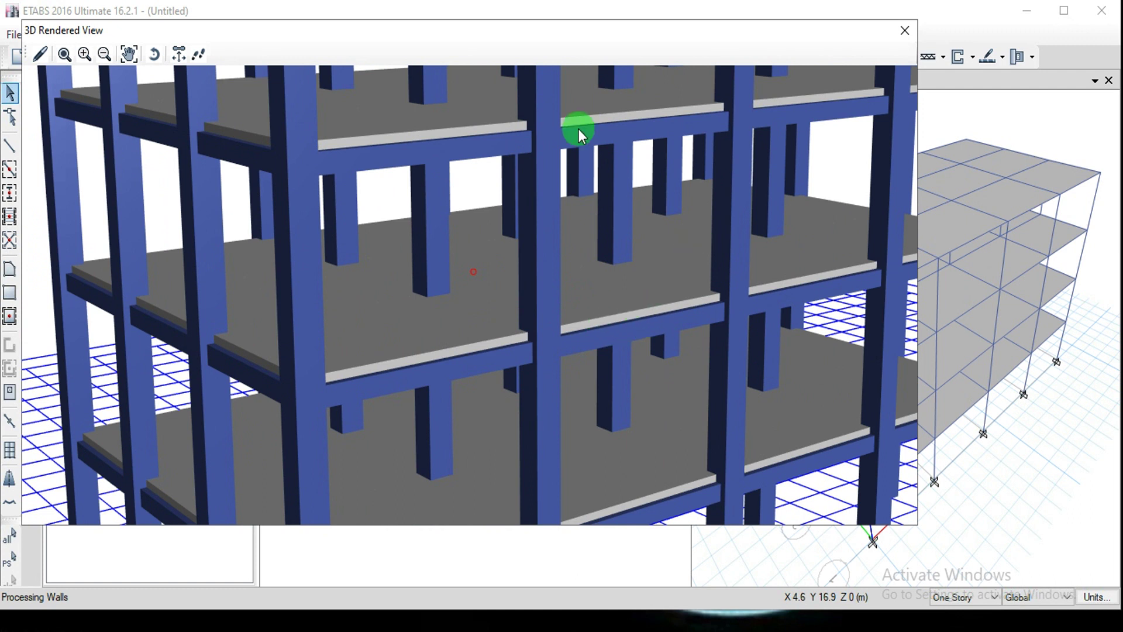
{"action": "left_click", "coordinate": [905, 30]}
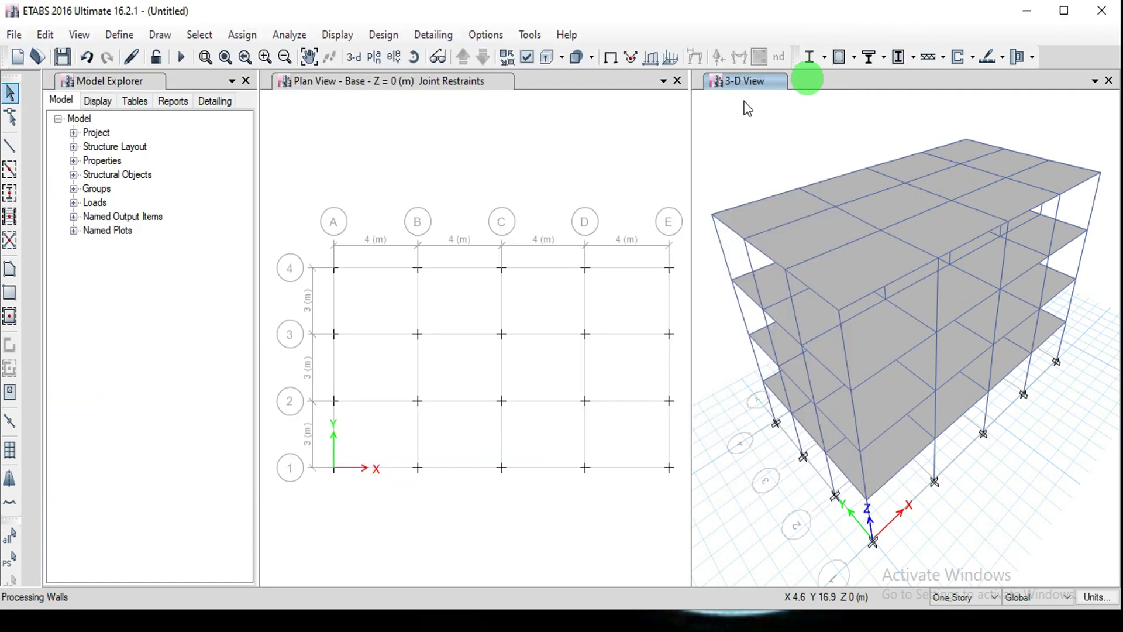
{"action": "left_click", "coordinate": [501, 178]}
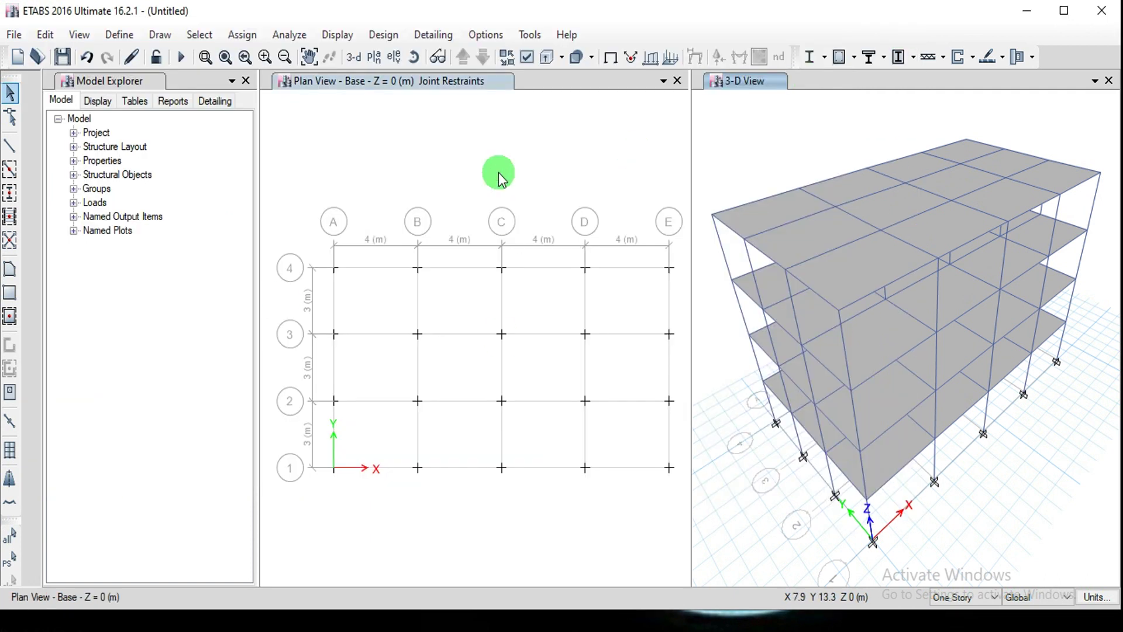